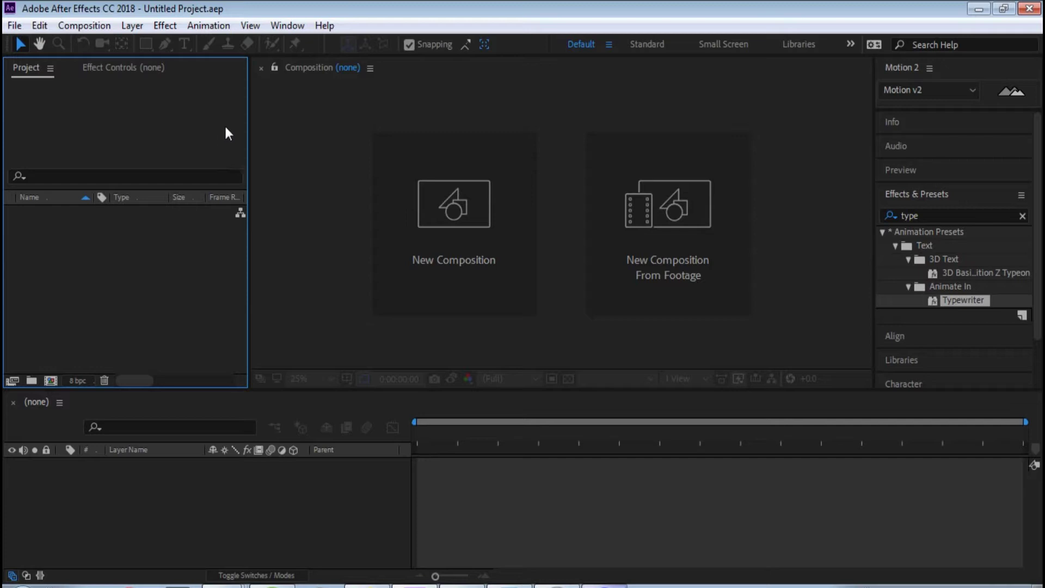
Create a composition 'google search bar' at HDTV 1080 (1920×1080), 29.97 fps, 10 seconds.
left_click(434, 239)
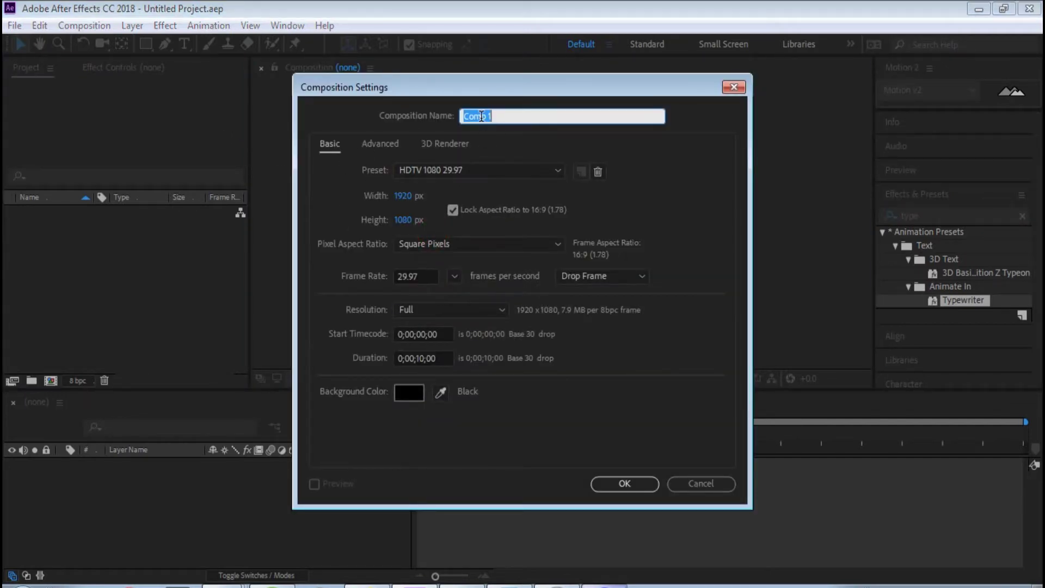
type("google search bar")
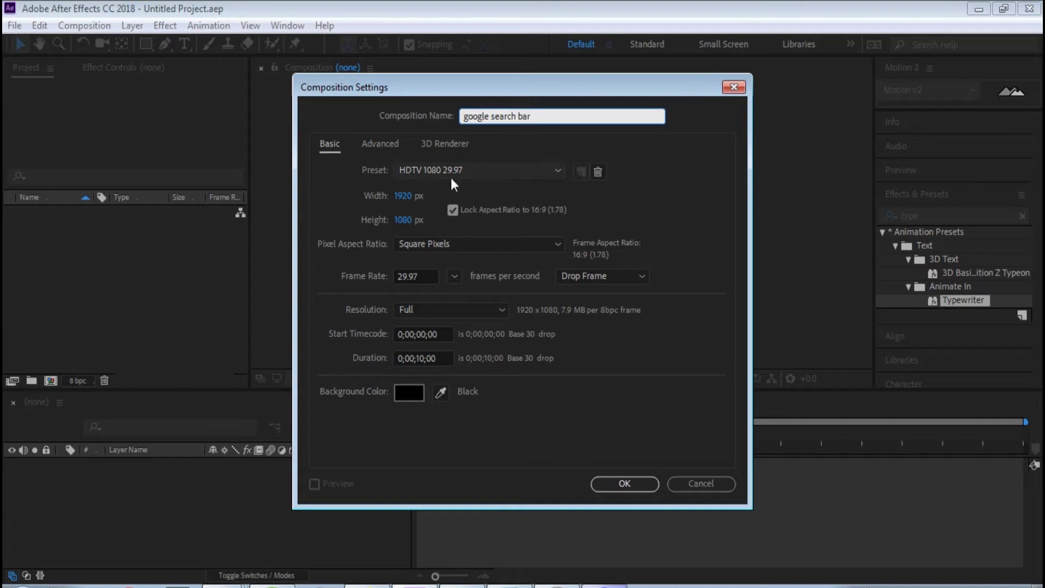
key("Tab")
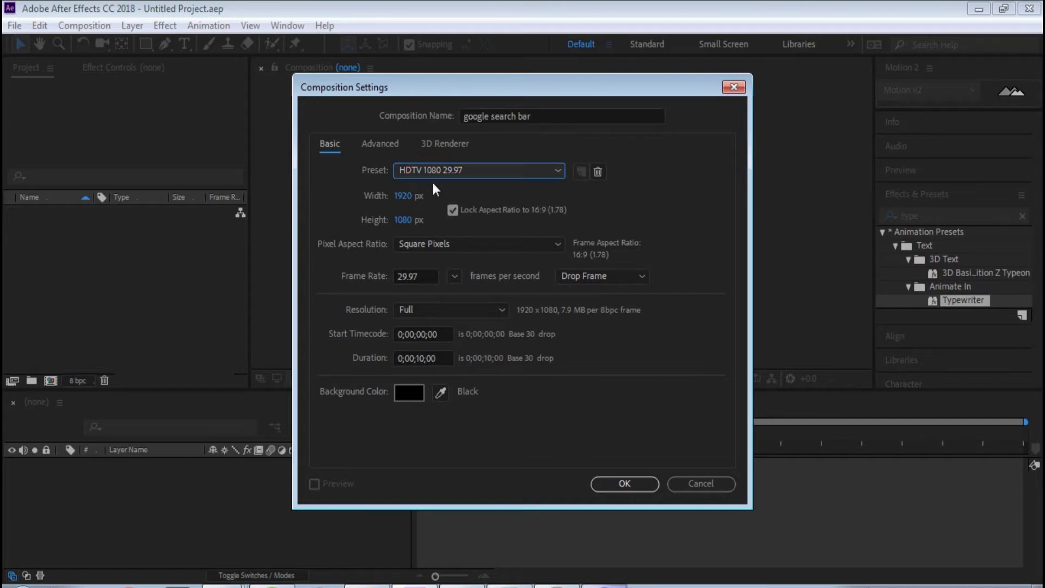
left_click(395, 197)
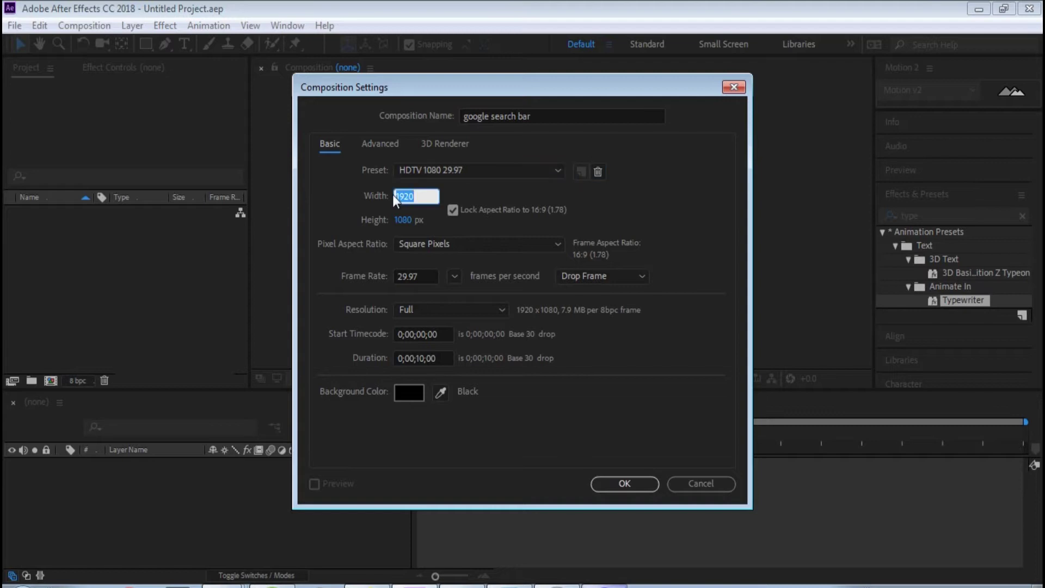
key("Tab")
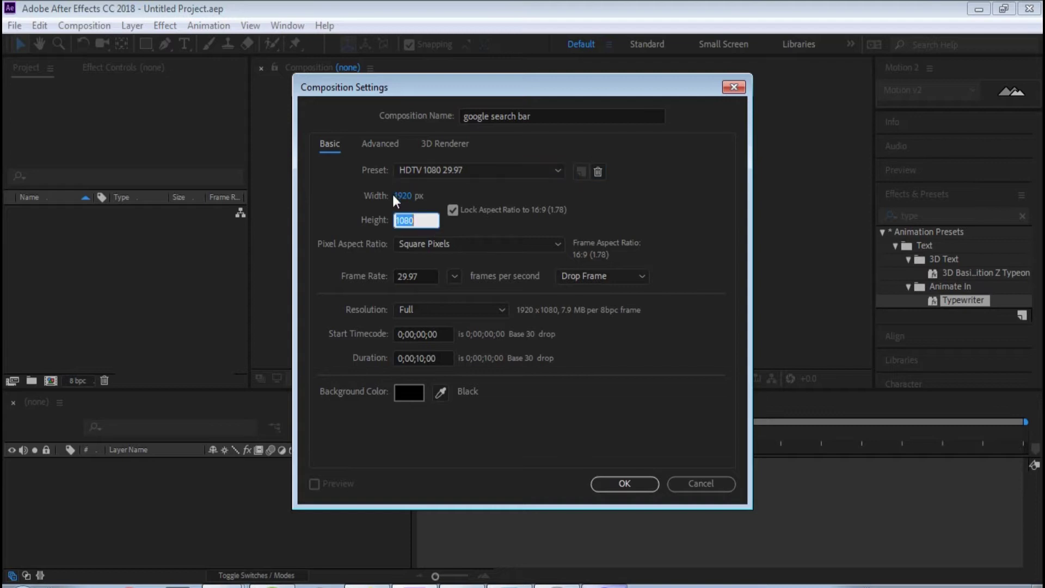
key("Tab")
key("Tab")
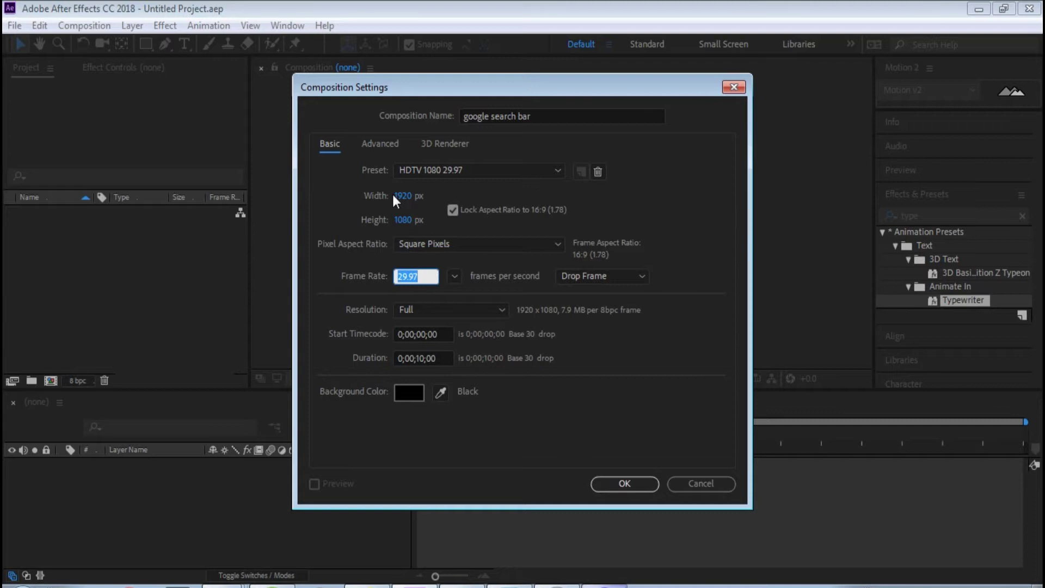
key("Tab")
key("Tab")
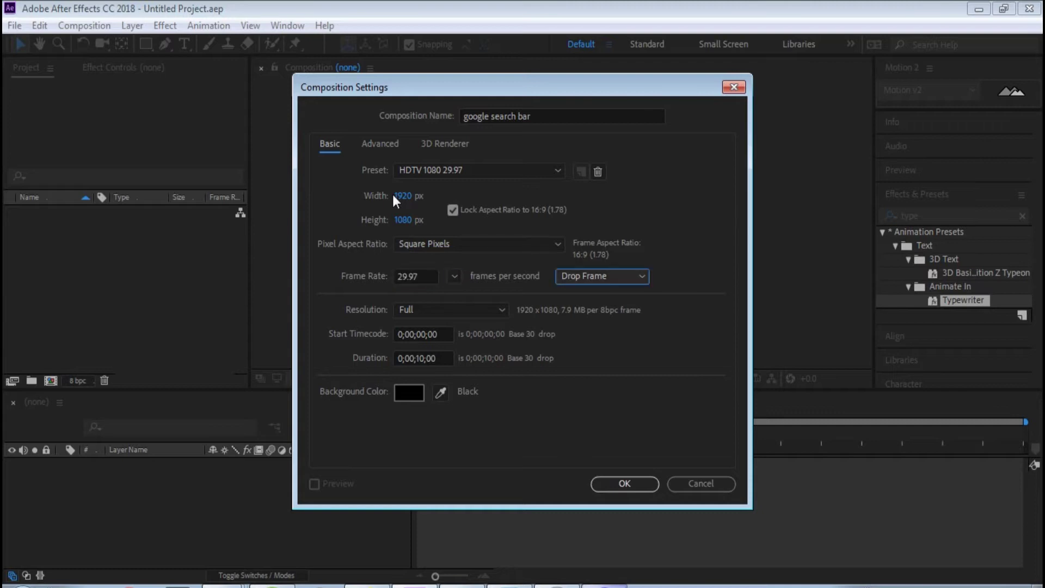
key("Tab")
key("Tab")
key("Tab")
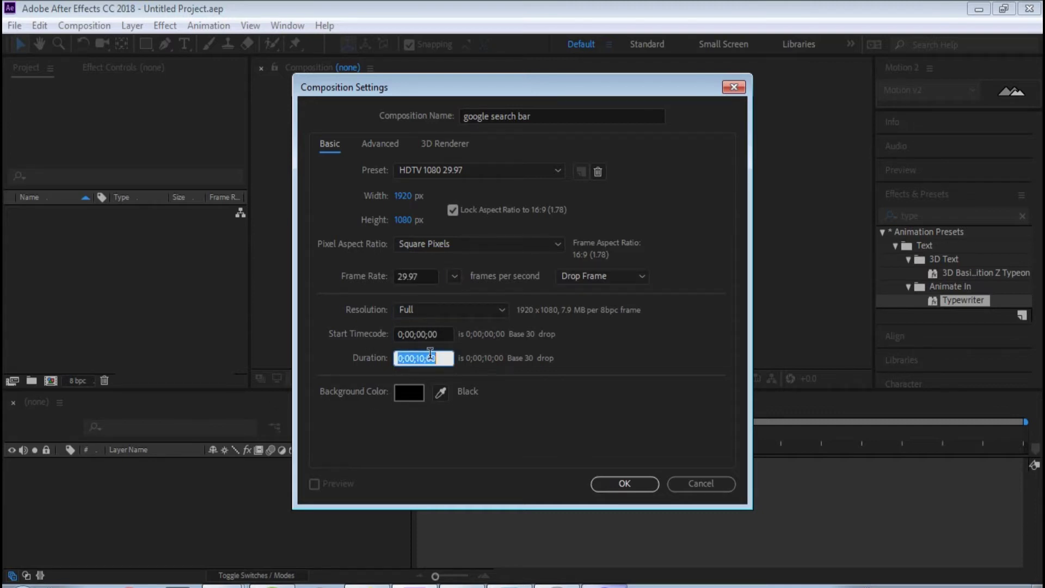
left_click(635, 480)
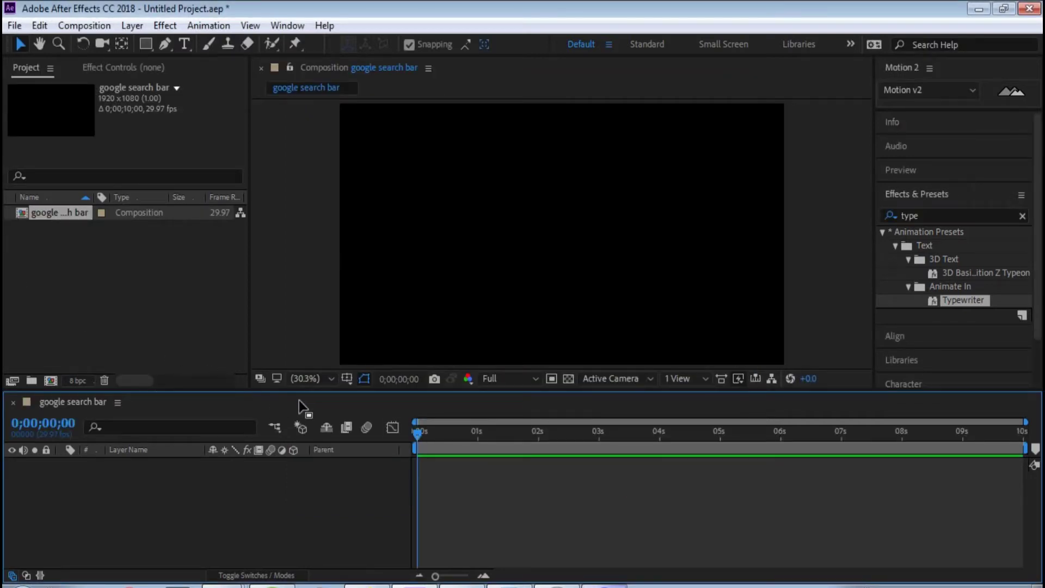
Add a full-frame F4F4F4 solid named White Solid 1 and lock it.
right_click(262, 472)
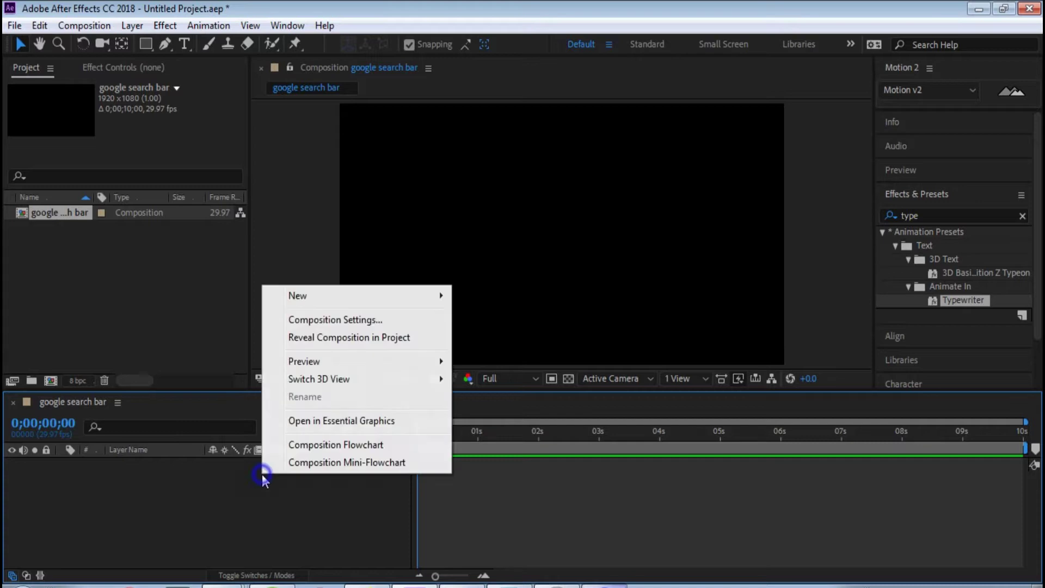
left_click(142, 523)
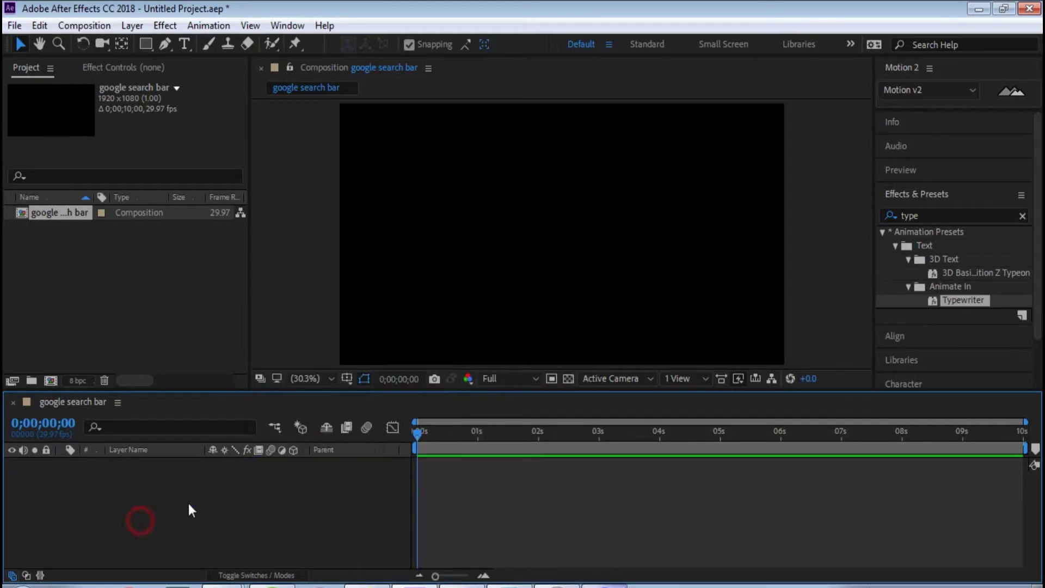
right_click(192, 504)
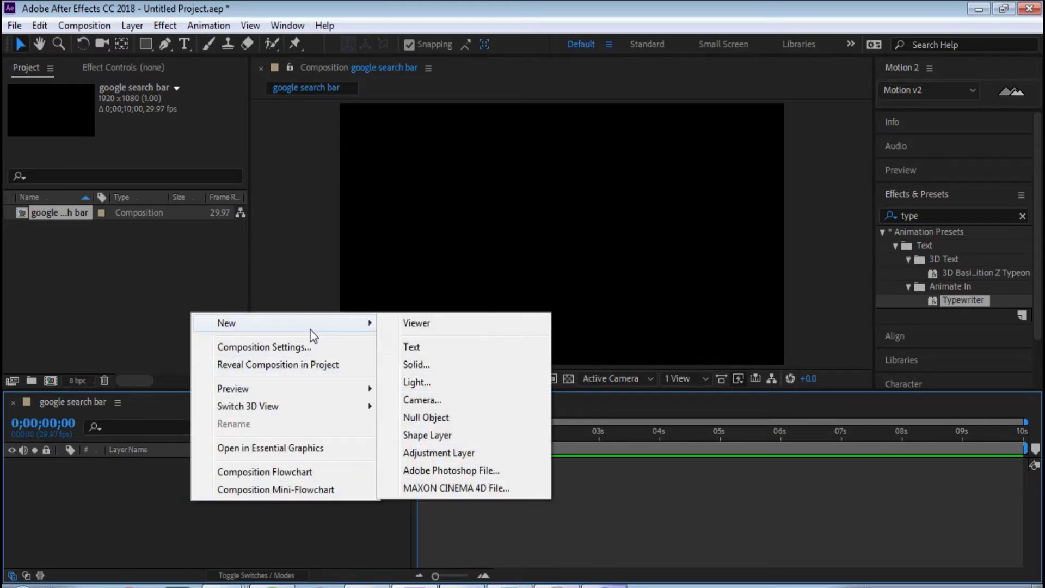
left_click(428, 369)
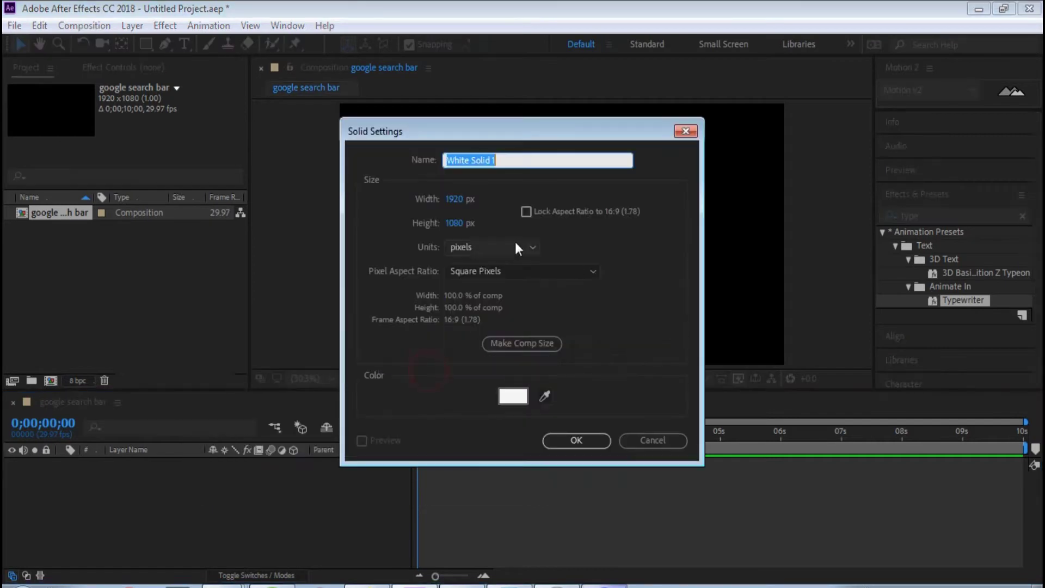
left_click(513, 398)
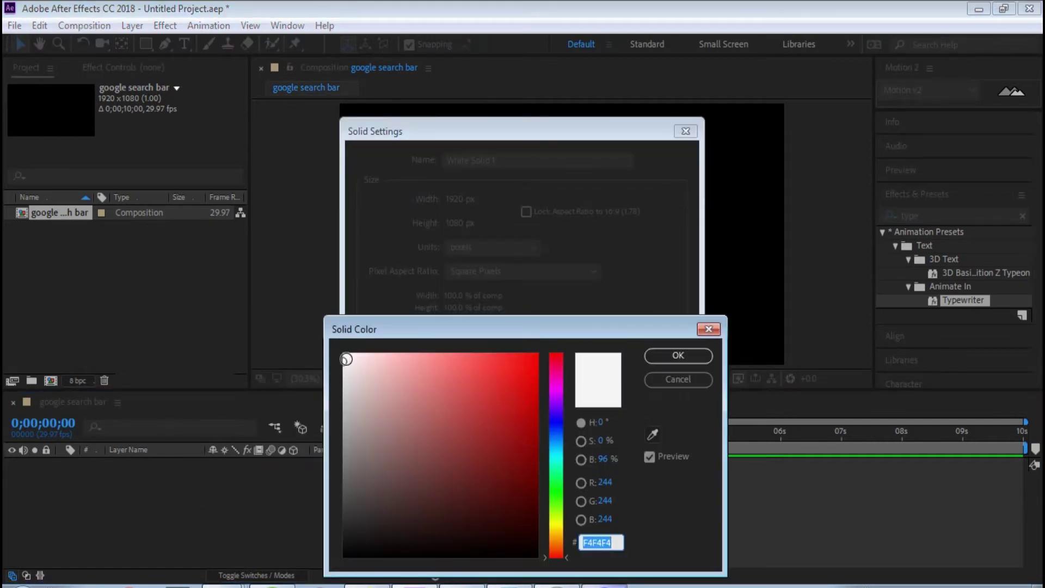
left_click(678, 355)
left_click(577, 440)
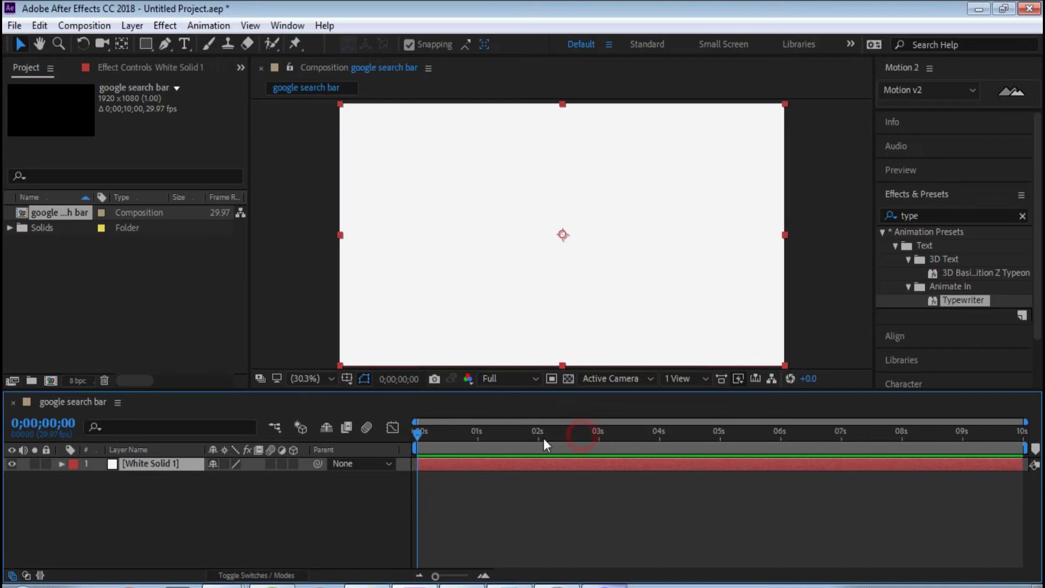
left_click(46, 464)
left_click(110, 270)
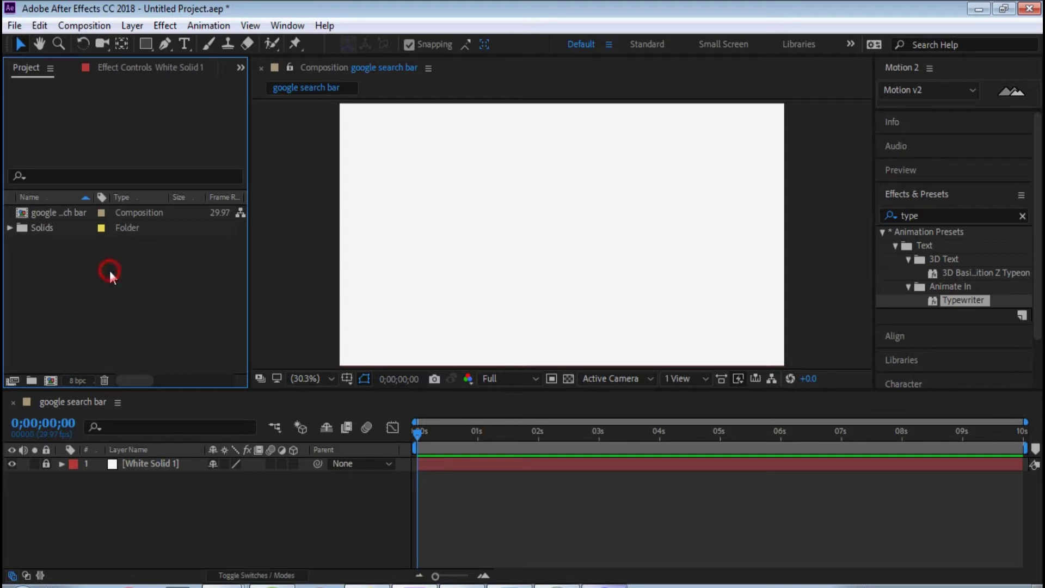
Import the cursor, Google Logo, Search Button and search icon PNGs from the google search folder.
double_click(109, 271)
left_click(121, 133)
left_click(48, 142)
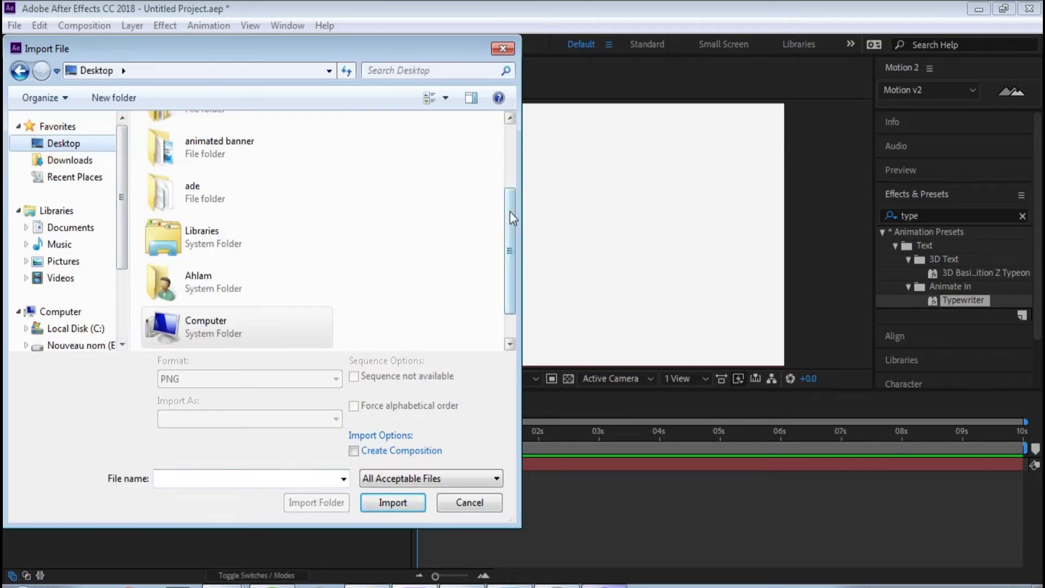
left_click_drag(509, 211, 510, 165)
left_click(201, 121)
double_click(212, 137)
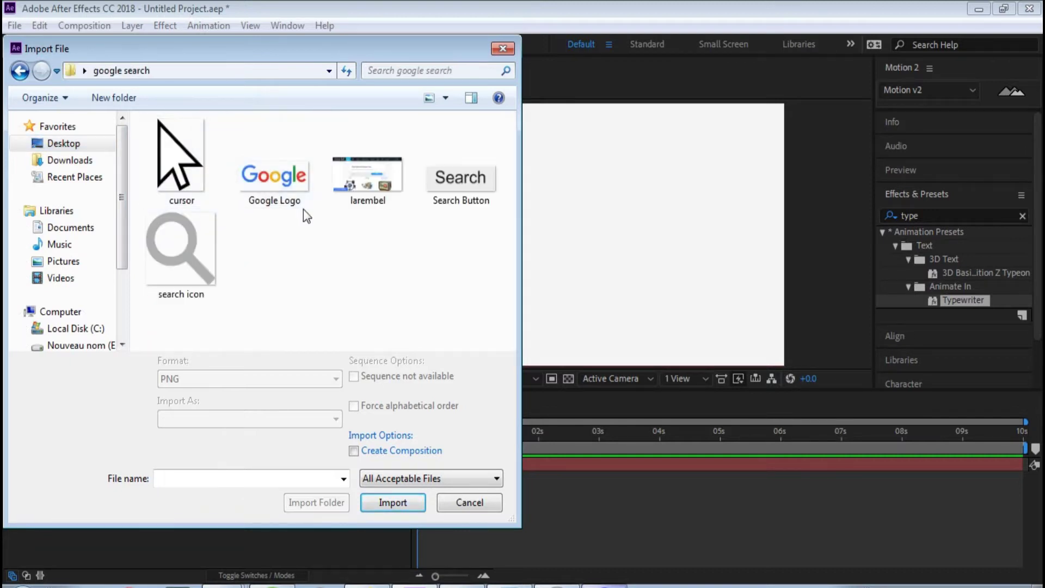
left_click(258, 177)
left_click(189, 187, "ctrl")
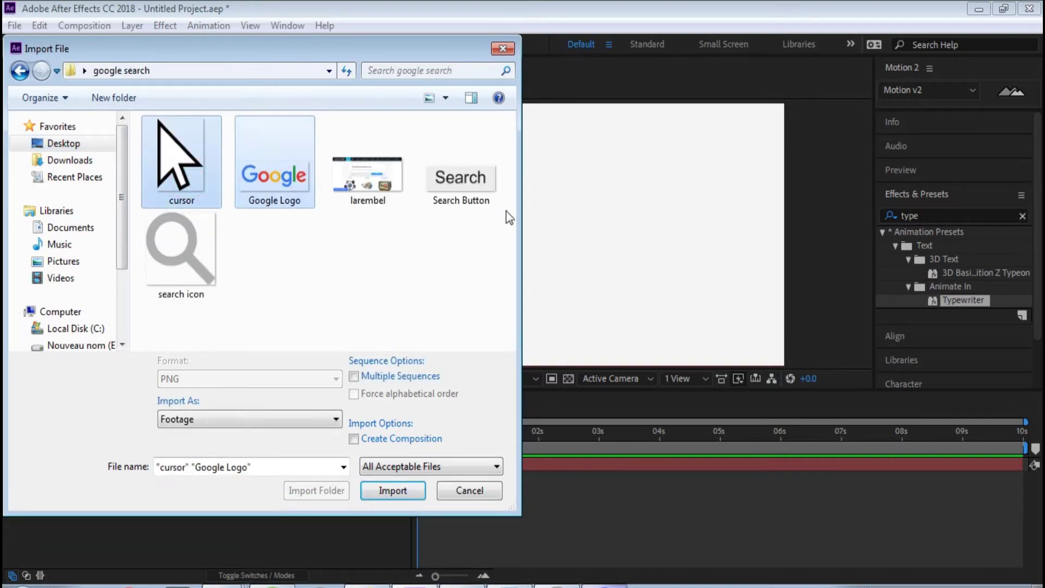
left_click(462, 184, "ctrl")
left_click(165, 244, "ctrl")
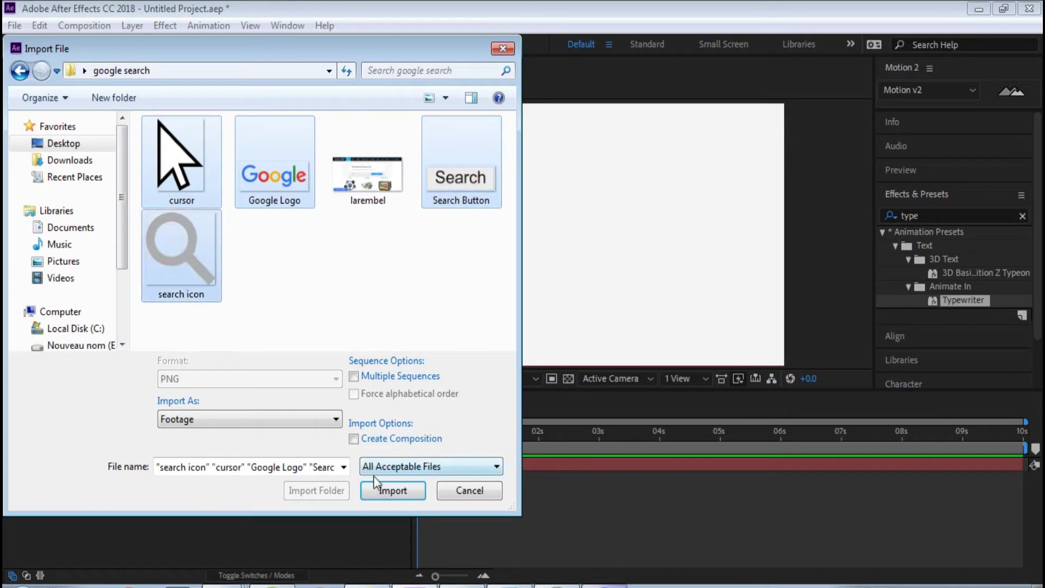
left_click(390, 489)
left_click(136, 305)
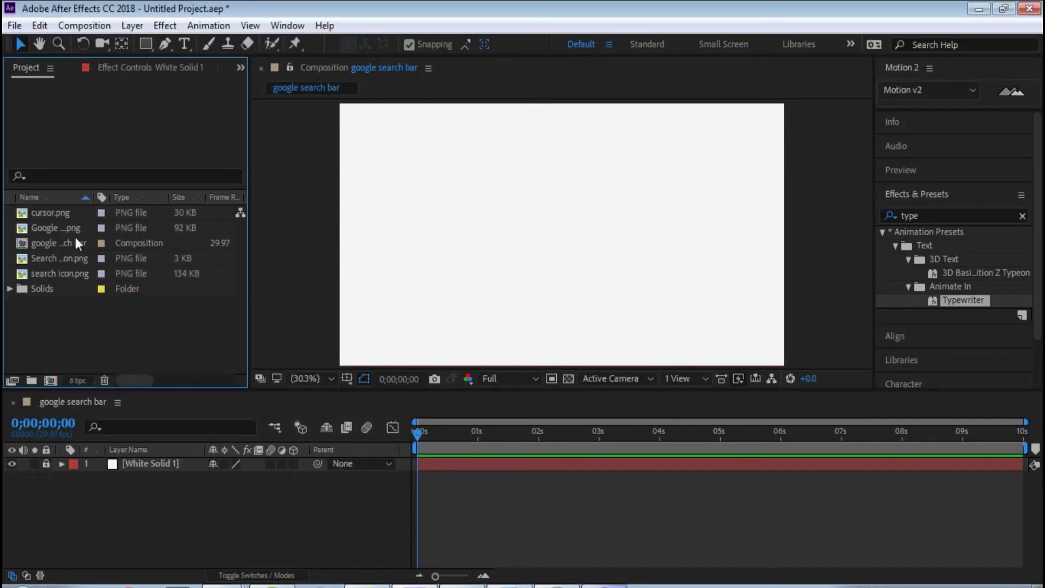
Place the Google logo in the composition at 30% scale, moved above centre.
left_click(48, 232)
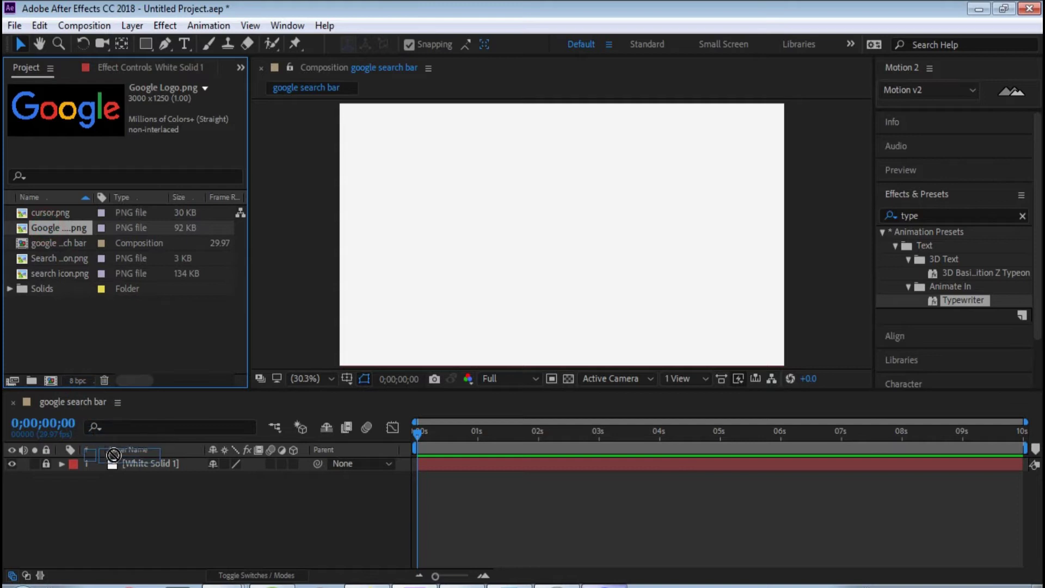
left_click_drag(47, 234, 123, 463)
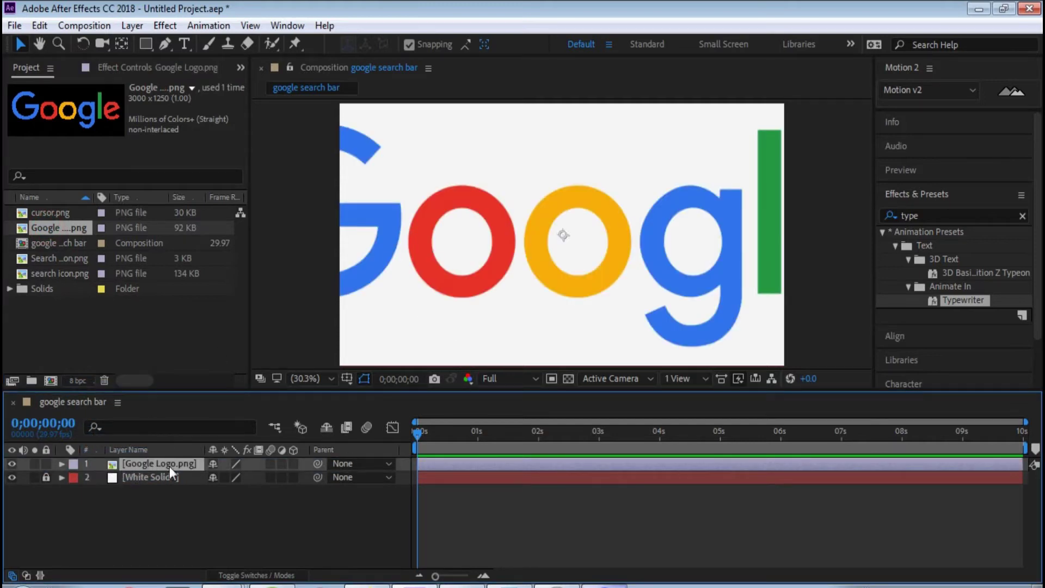
key("s")
left_click_drag(237, 477, 184, 476)
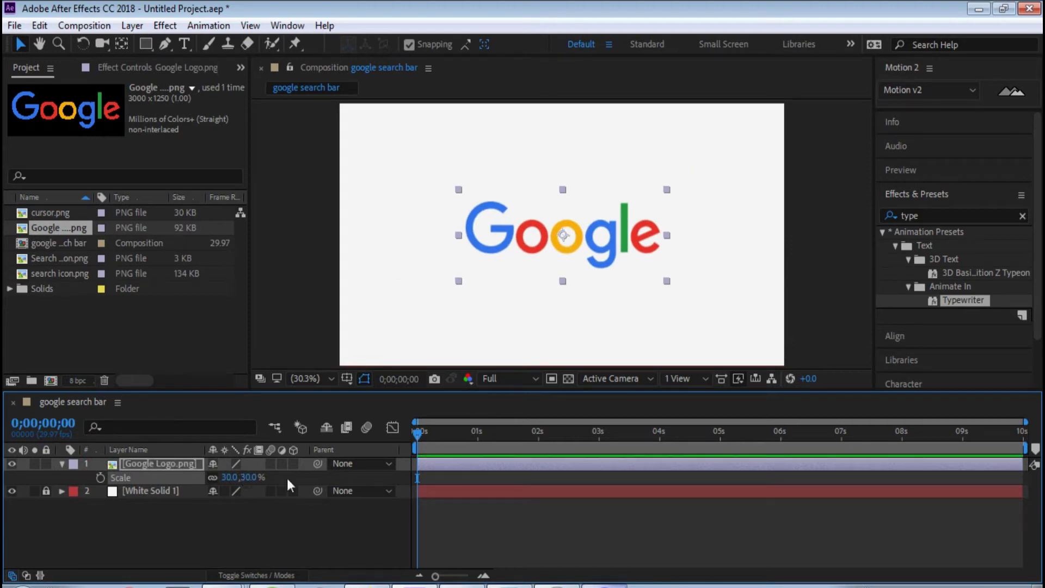
left_click_drag(573, 222, 575, 201)
left_click(174, 331)
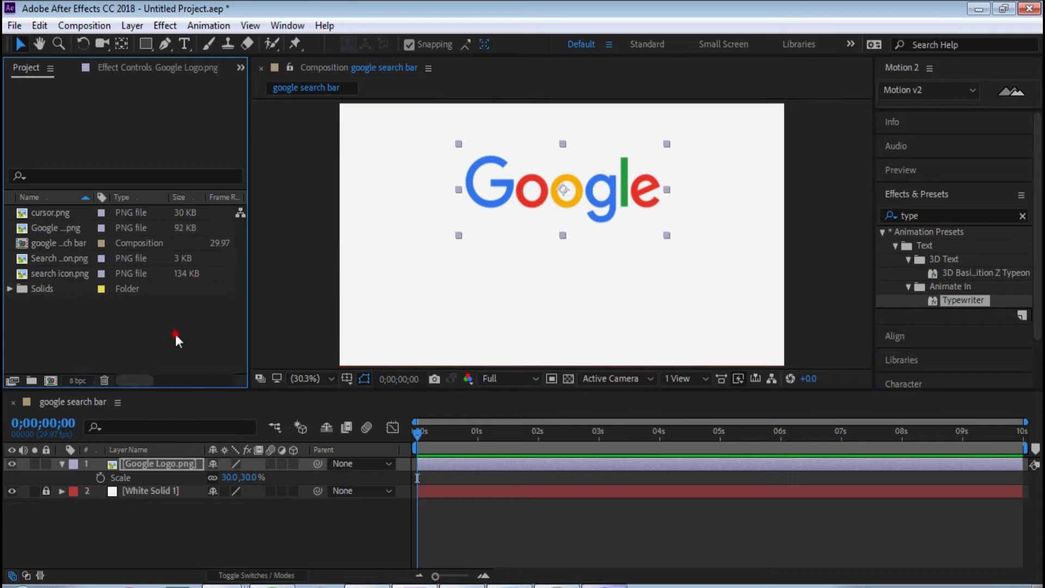
left_click(649, 256)
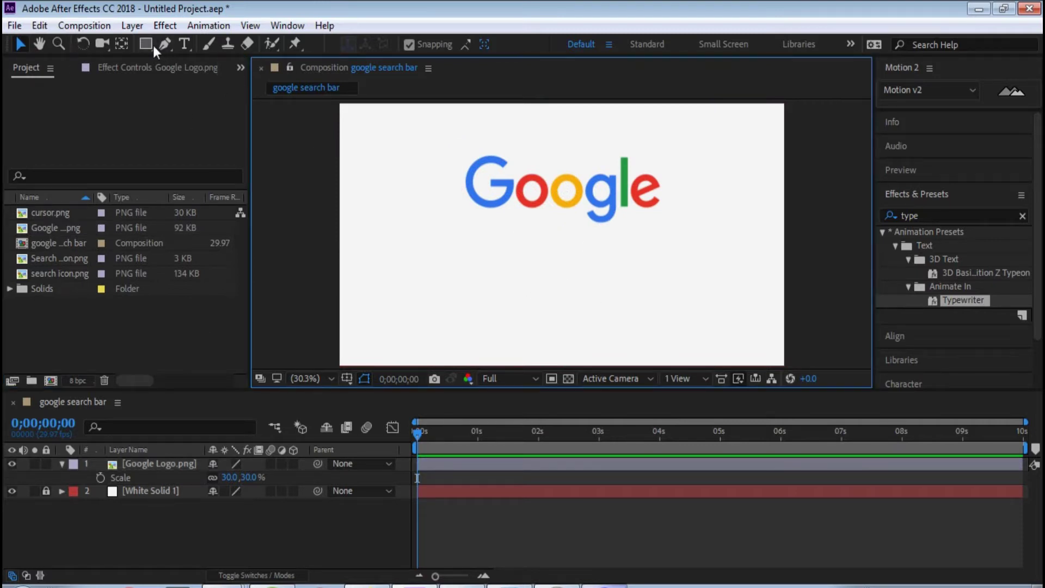
Set the Rectangle tool's fill to None and its stroke to dark grey.
key("q")
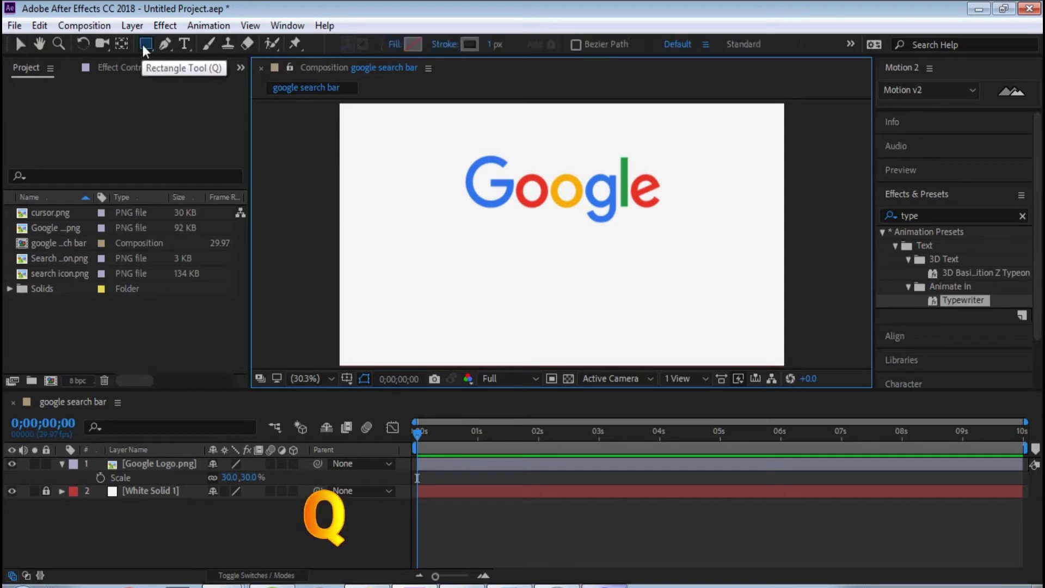
left_click(149, 44)
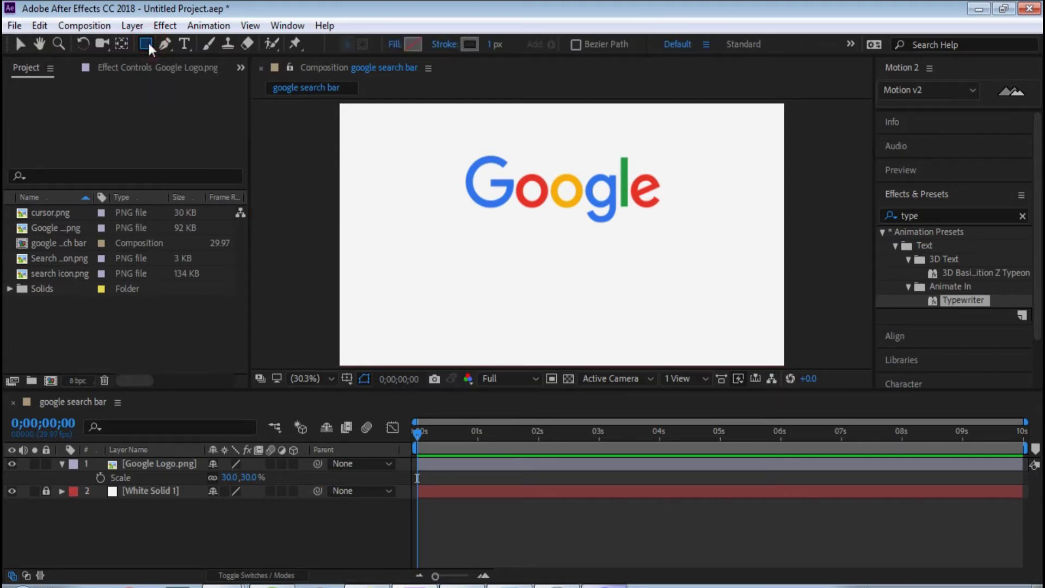
left_click(393, 45)
left_click(443, 255)
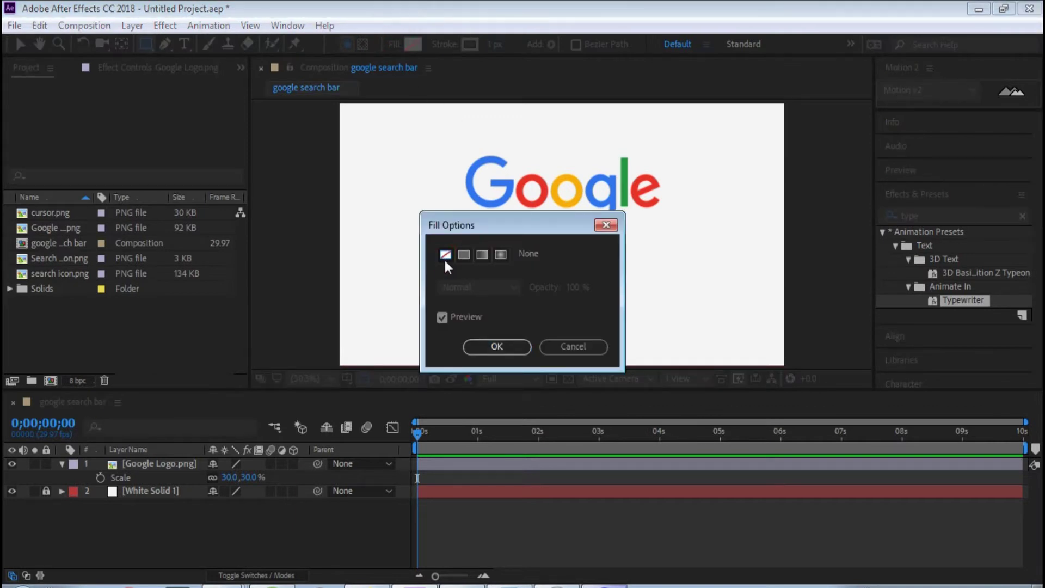
left_click(513, 350)
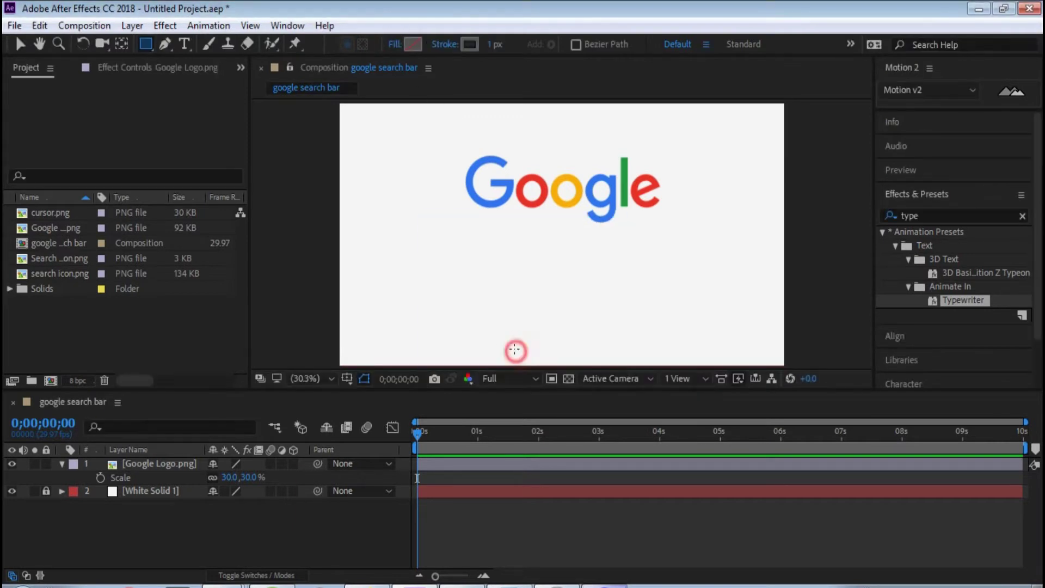
left_click(472, 45)
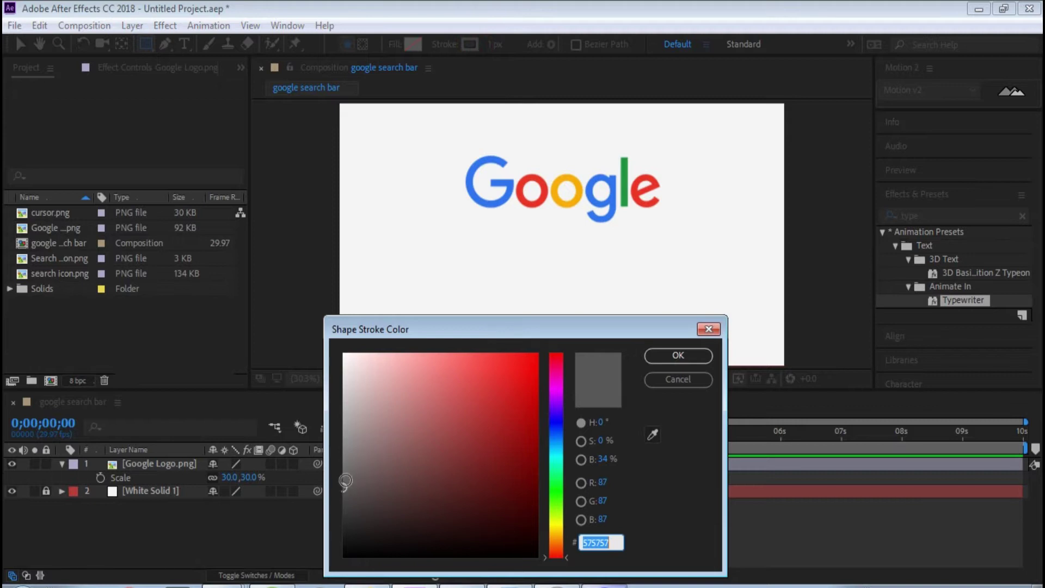
mouse_move(345, 493)
left_mouse_down()
mouse_move(345, 507)
mouse_move(343, 487)
left_mouse_up()
left_click(655, 357)
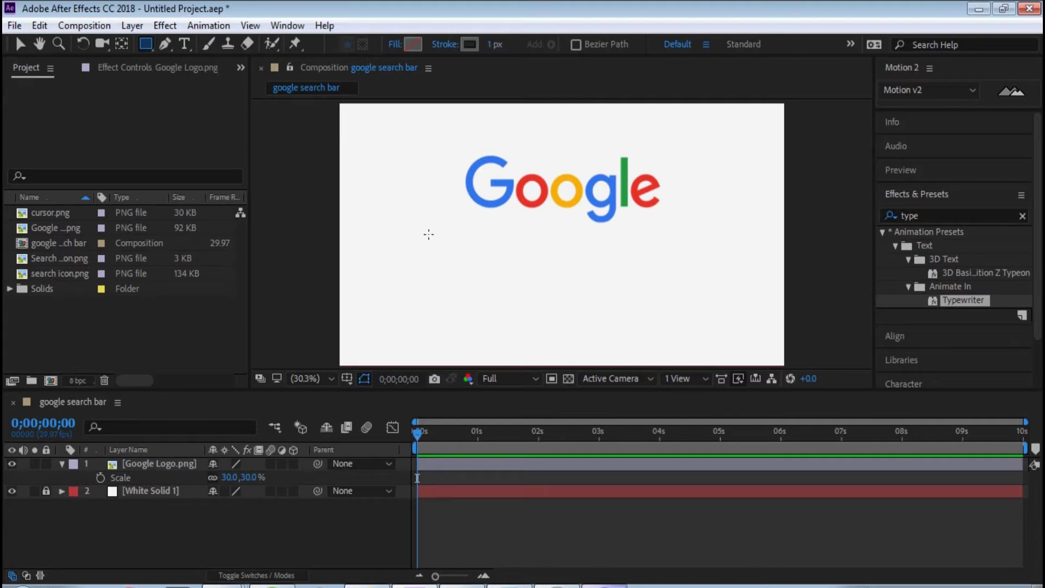
Draw the search-bar rectangle below the Google logo and nudge it into place.
left_click_drag(423, 234, 729, 263)
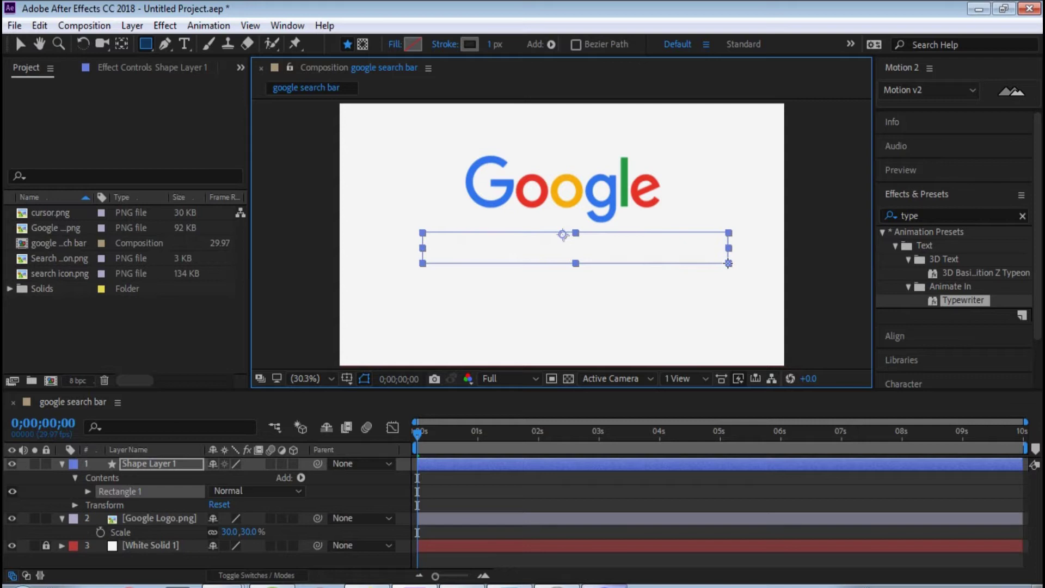
left_click(21, 43)
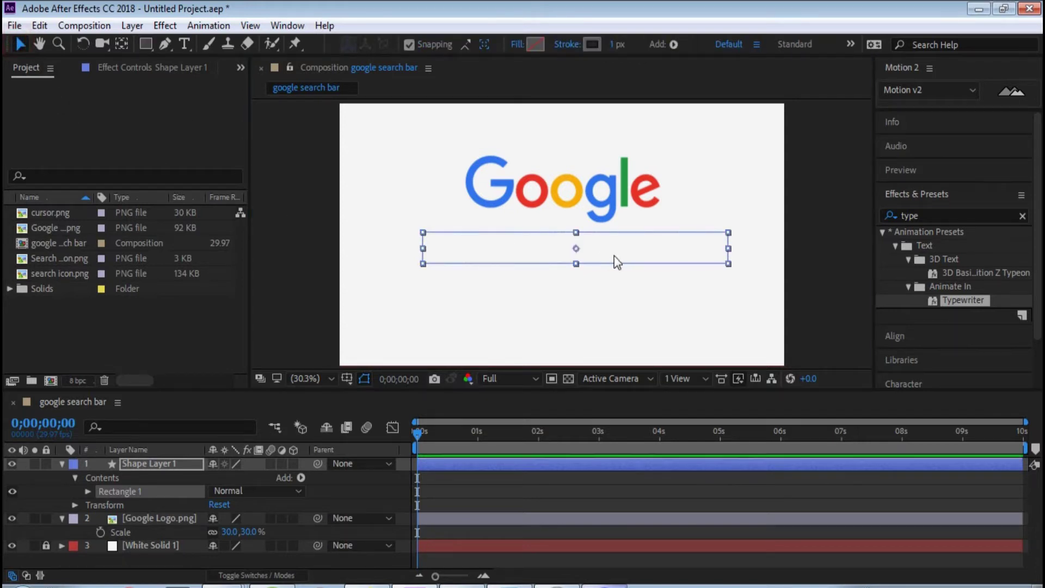
left_click_drag(614, 256, 605, 254)
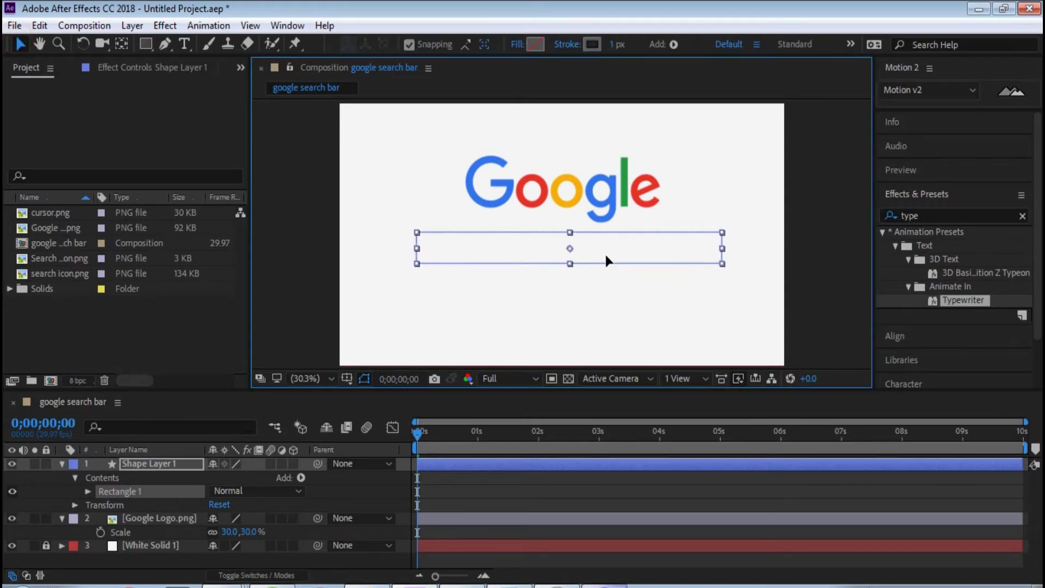
left_click_drag(605, 256, 603, 252)
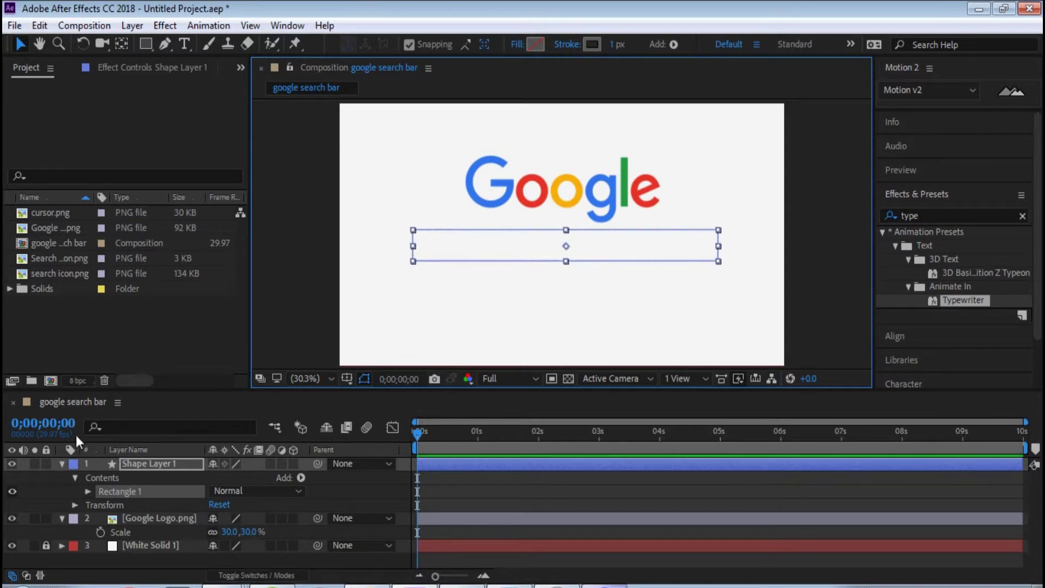
left_click(61, 518)
Expand the shape layer's contents to reveal the rectangle path's size, position and roundness.
left_click(62, 464)
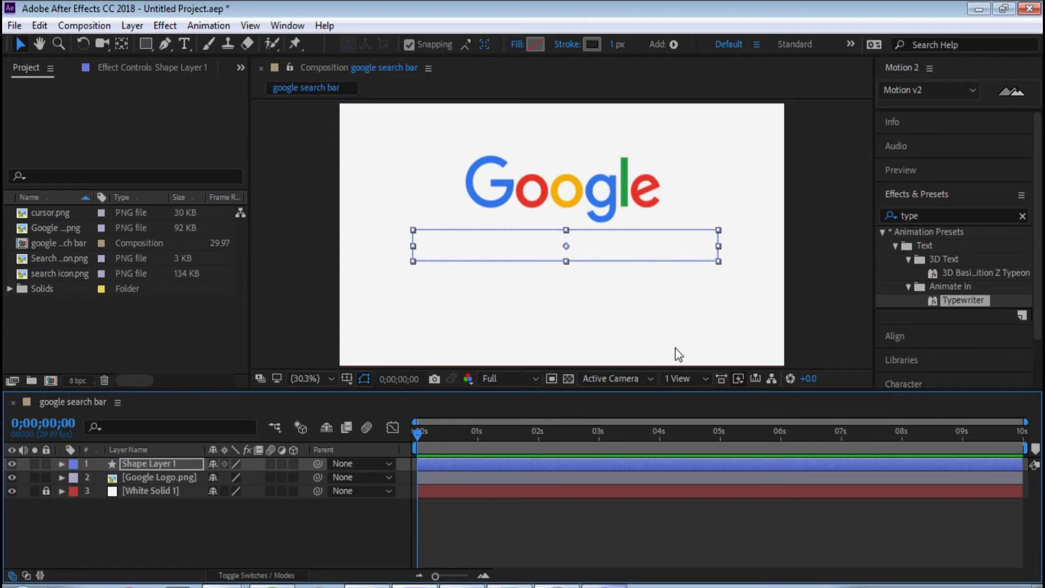
left_click(647, 305)
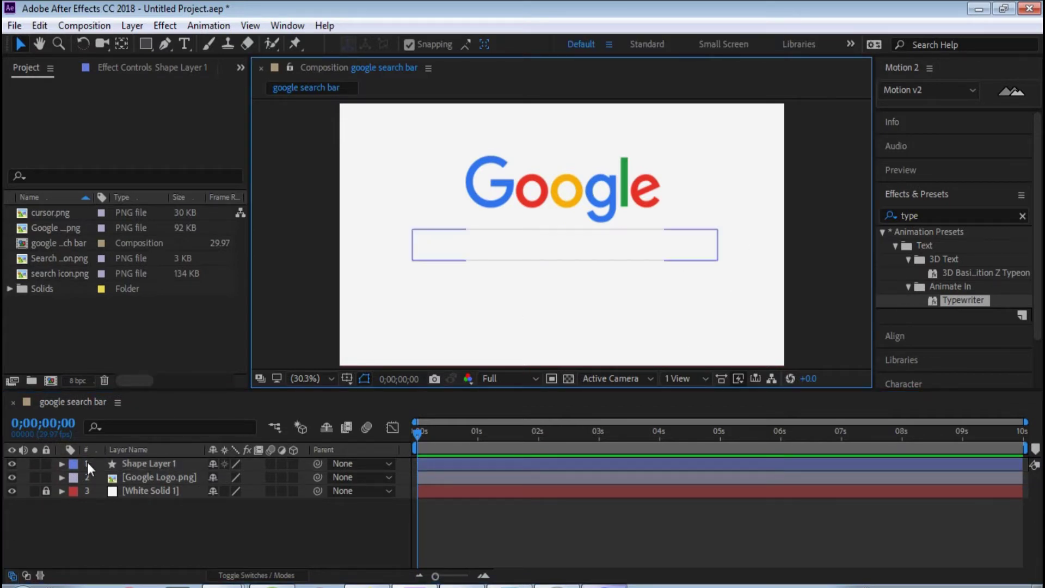
left_click(62, 464)
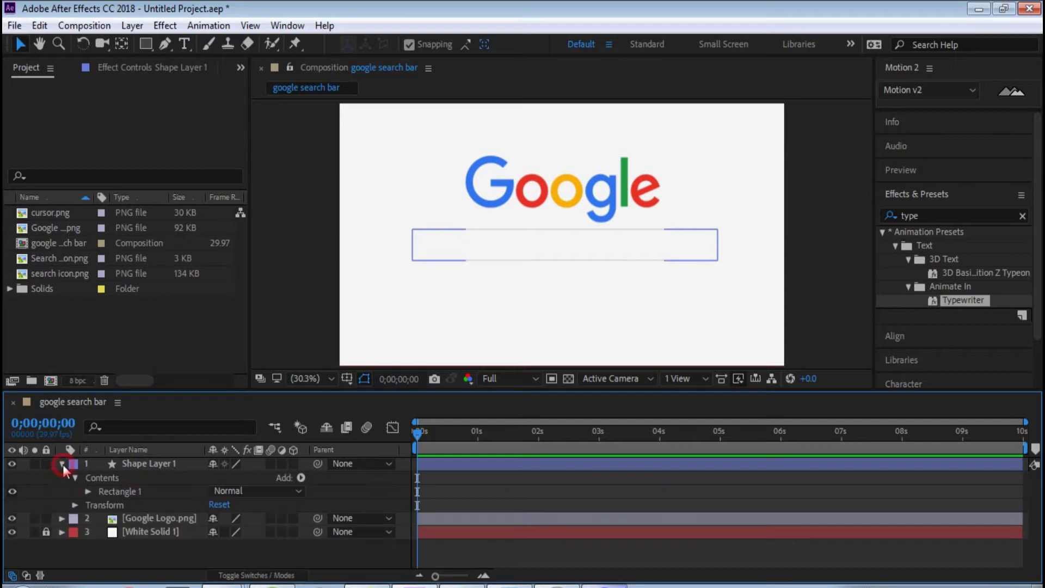
left_click(88, 491)
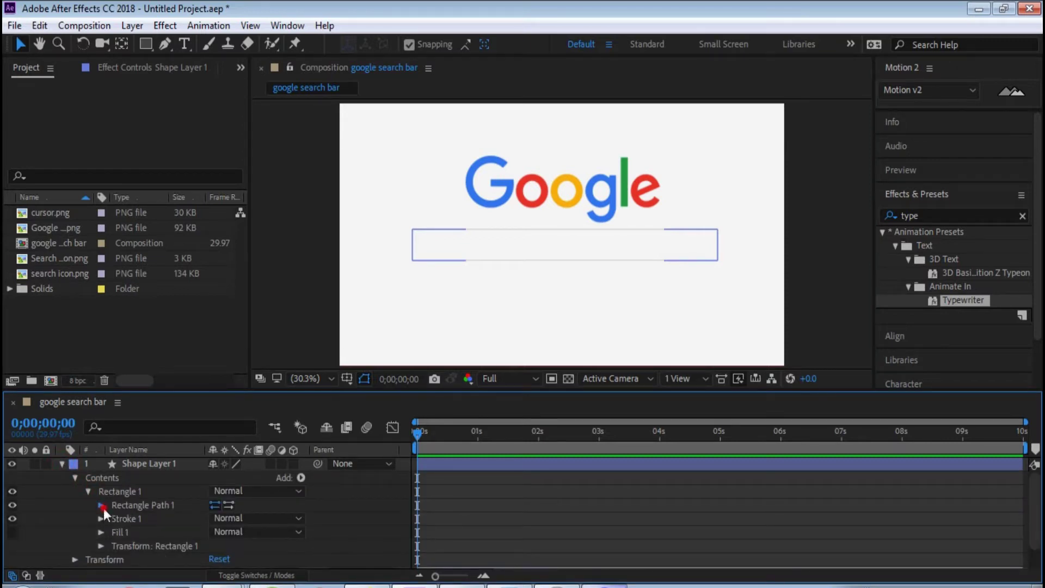
left_click(102, 505)
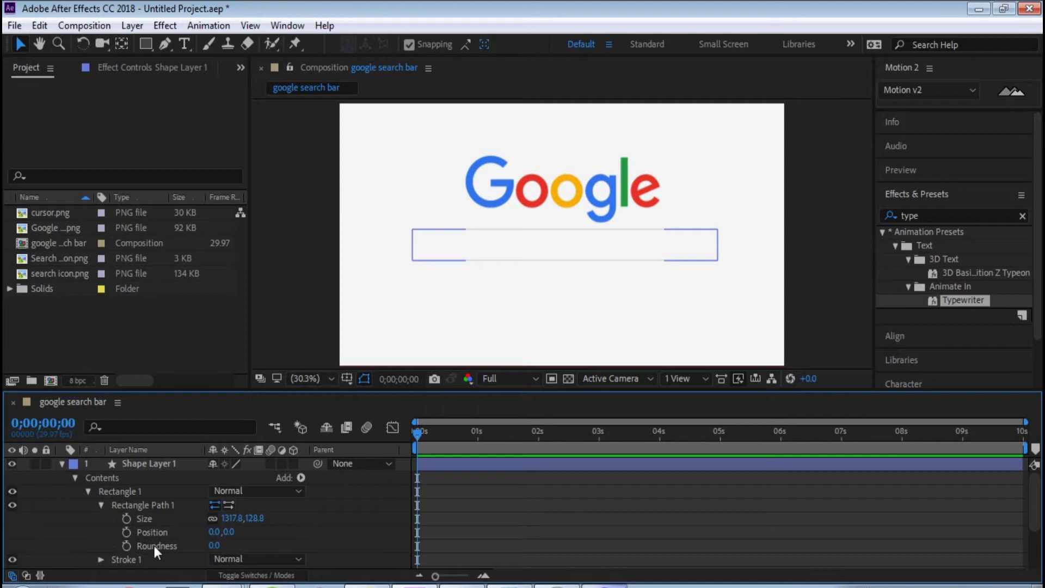
left_click(76, 478)
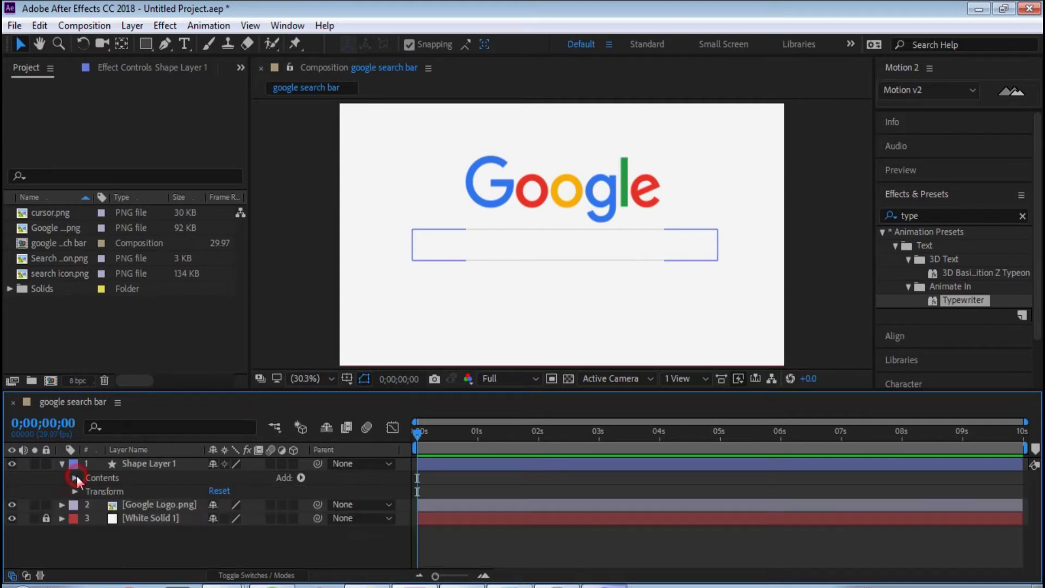
Add Round Corners to the rectangle with Roundness 80 for pill-shaped ends.
left_click(300, 477)
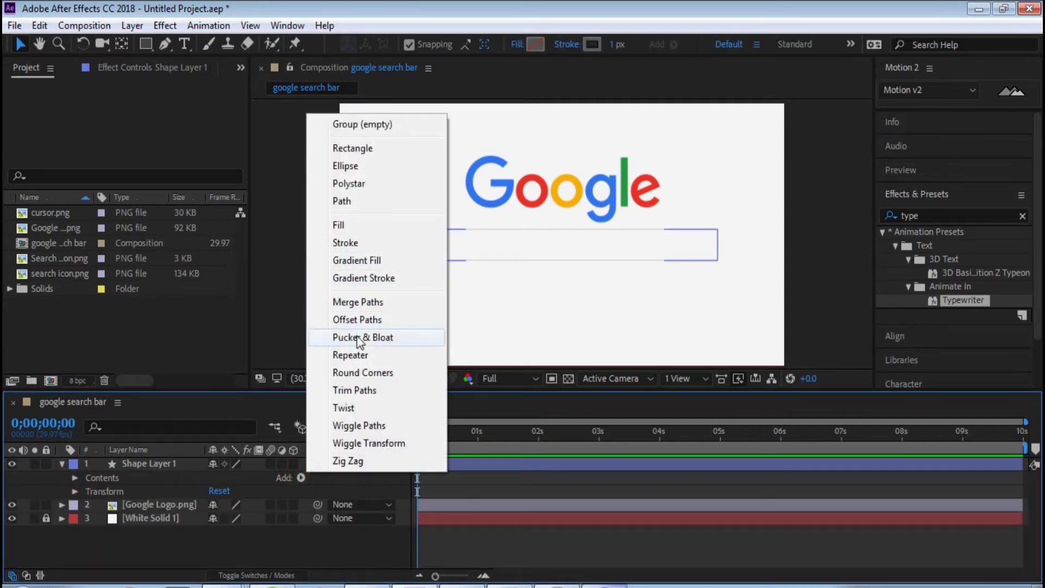
left_click(363, 372)
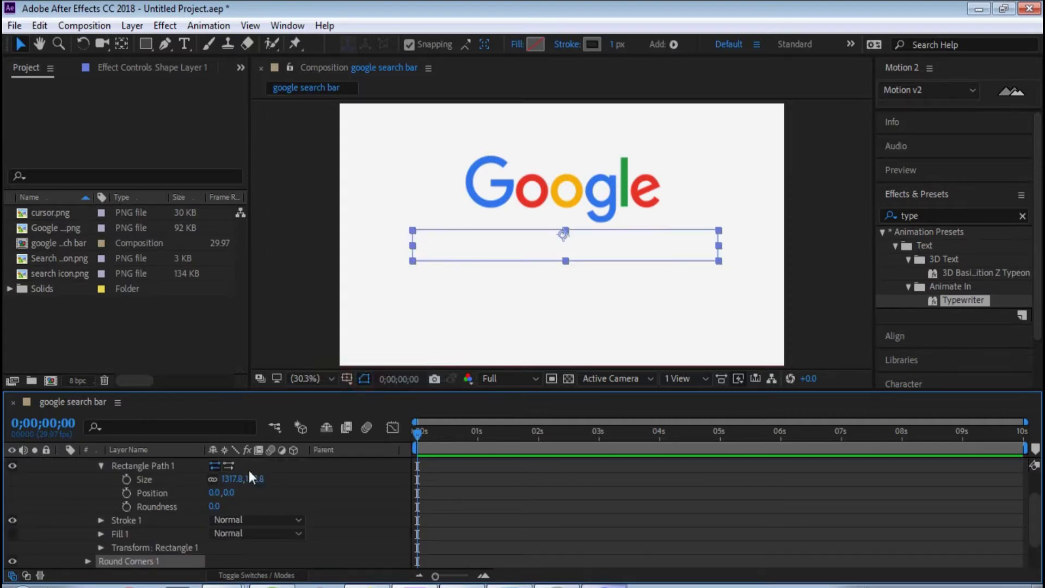
left_click(214, 507)
type("50")
key("Return")
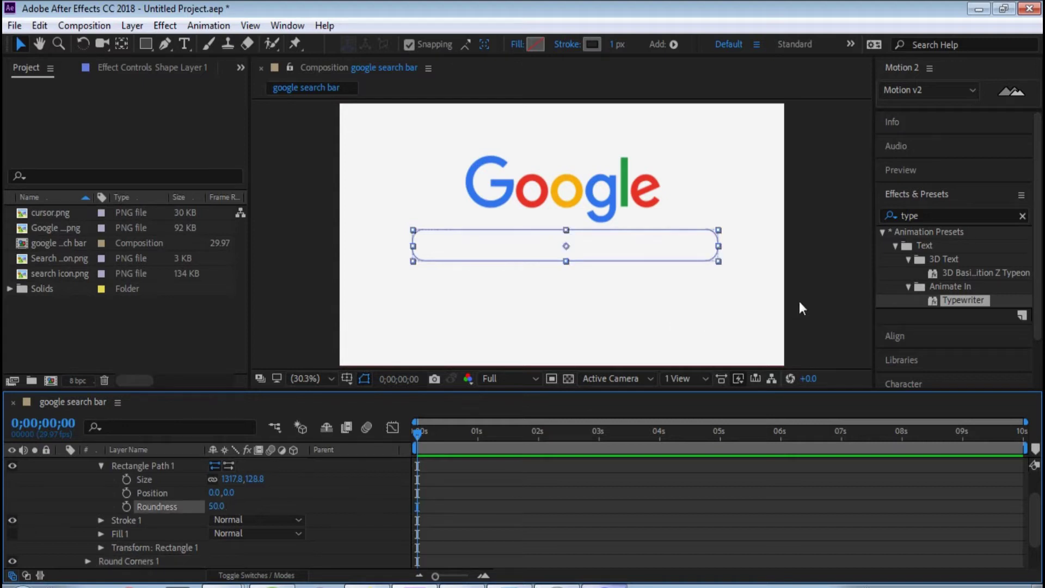
left_click(811, 296)
left_click(665, 252)
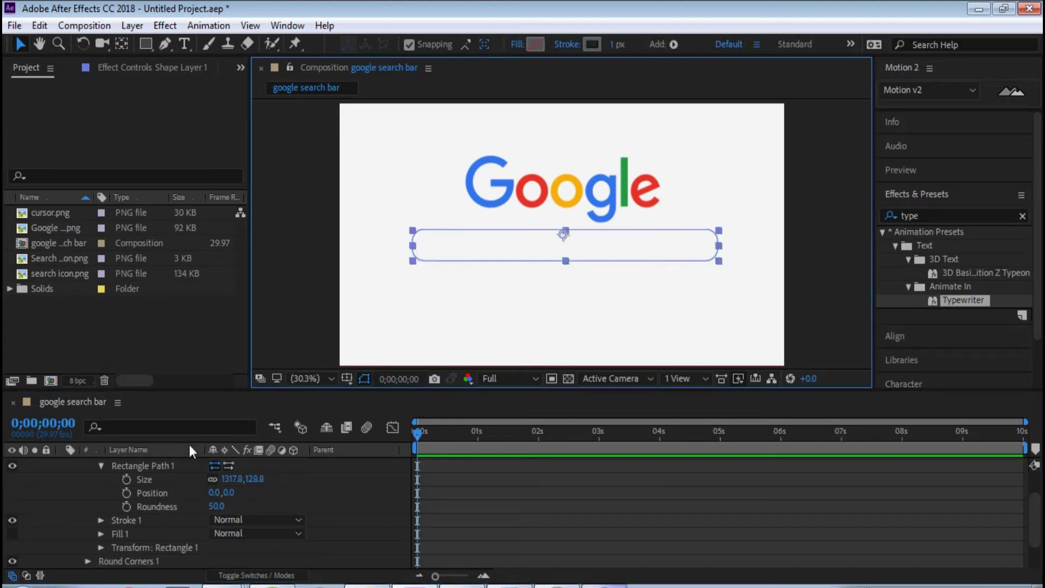
mouse_move(214, 507)
left_mouse_down()
mouse_move(251, 510)
mouse_move(234, 511)
left_mouse_up()
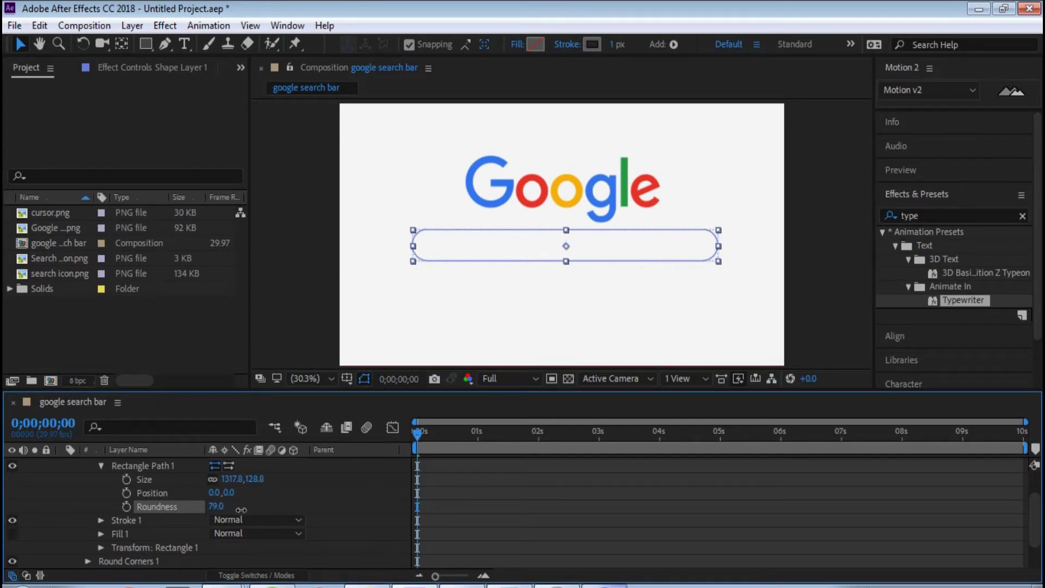
left_click(806, 287)
left_click(602, 254)
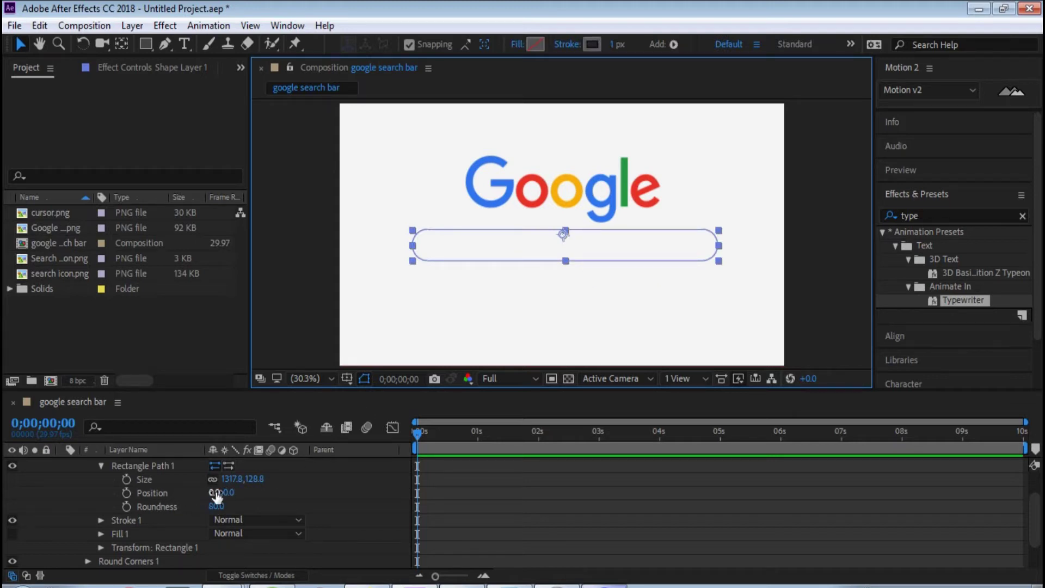
Shift the rectangle right to Position X 11 and centre its anchor point.
left_click_drag(212, 495, 223, 495)
left_click(497, 318)
left_click(657, 255)
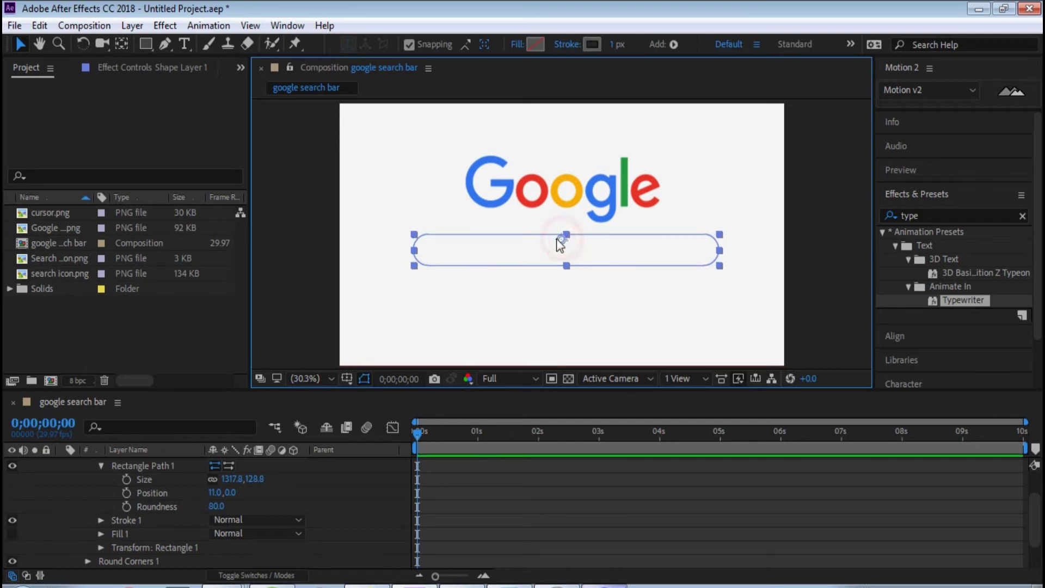
key("y")
left_click_drag(560, 244, 568, 253)
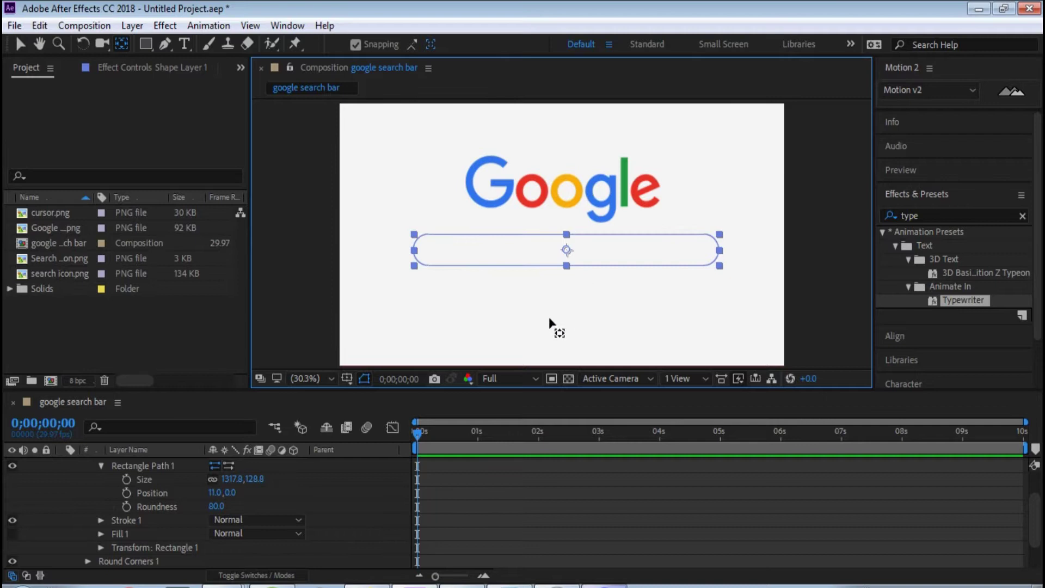
key("v")
left_click(556, 299)
left_click(579, 252)
left_click(567, 169)
left_click(576, 282)
left_click(582, 256)
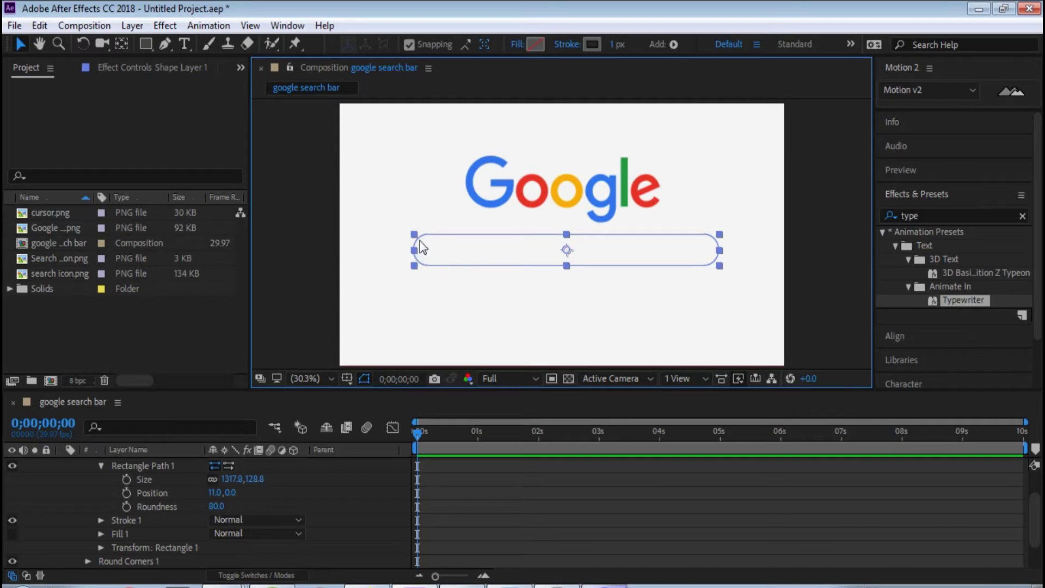
left_click(126, 316)
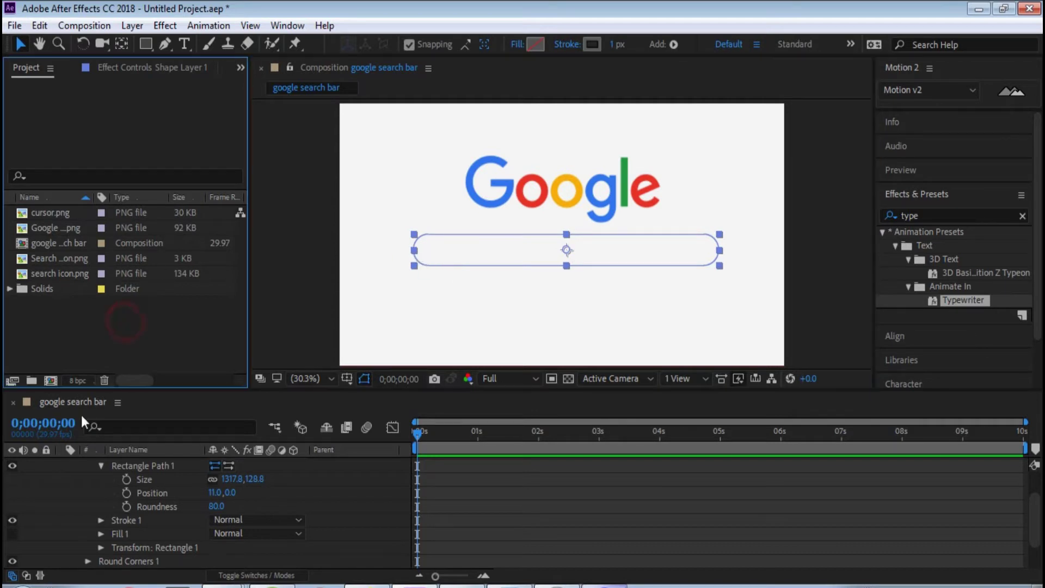
Add the search icon image, shrink it, and place it at the search bar's left end.
left_click(101, 465)
scroll(72, 498, "up", 2)
left_click(61, 464)
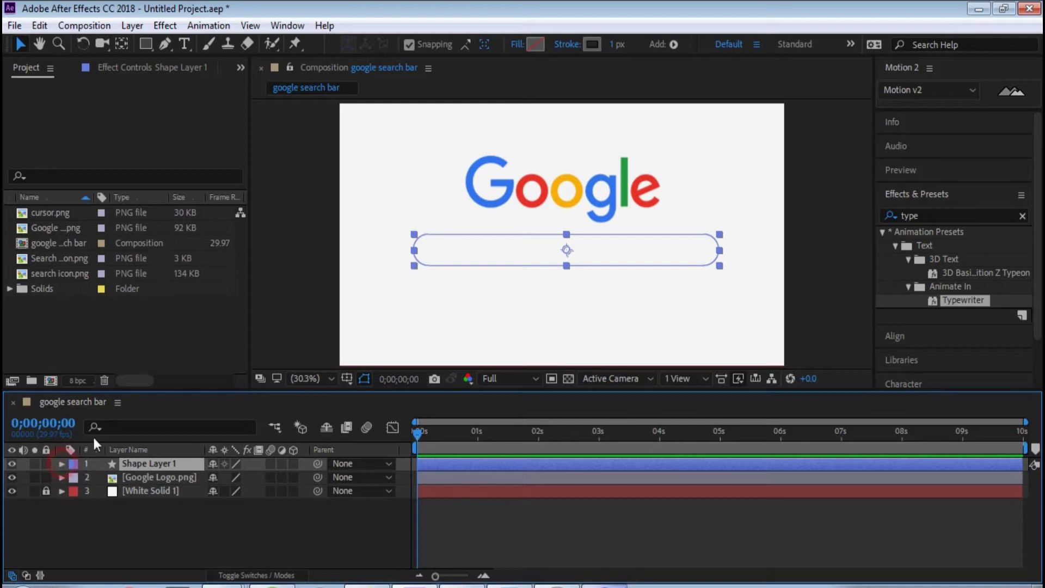
left_click(45, 273)
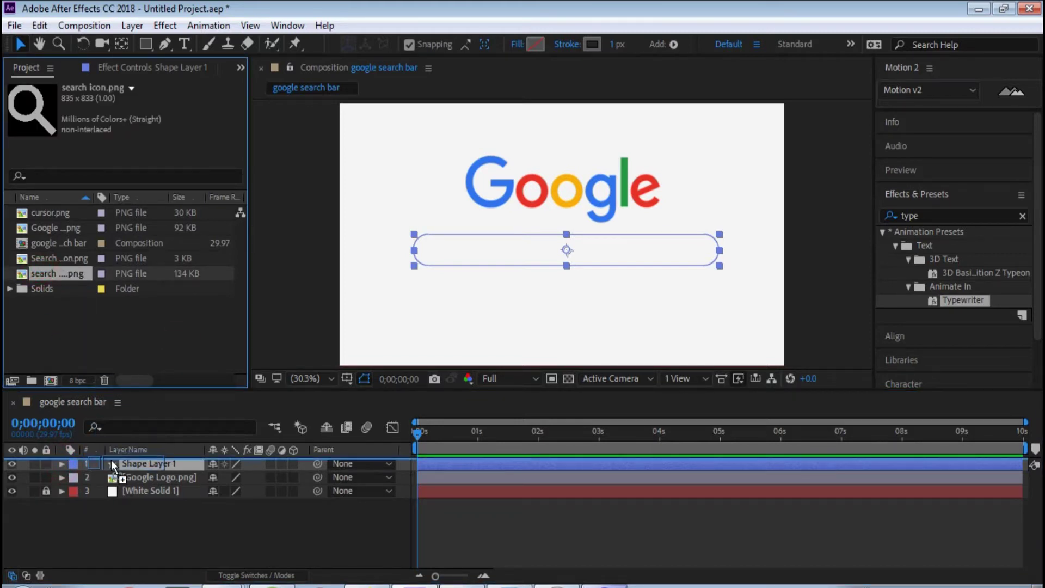
left_click_drag(103, 393, 111, 459)
key("s")
mouse_move(232, 477)
left_mouse_down()
mouse_move(417, 478)
mouse_move(145, 463)
mouse_move(159, 461)
left_mouse_up()
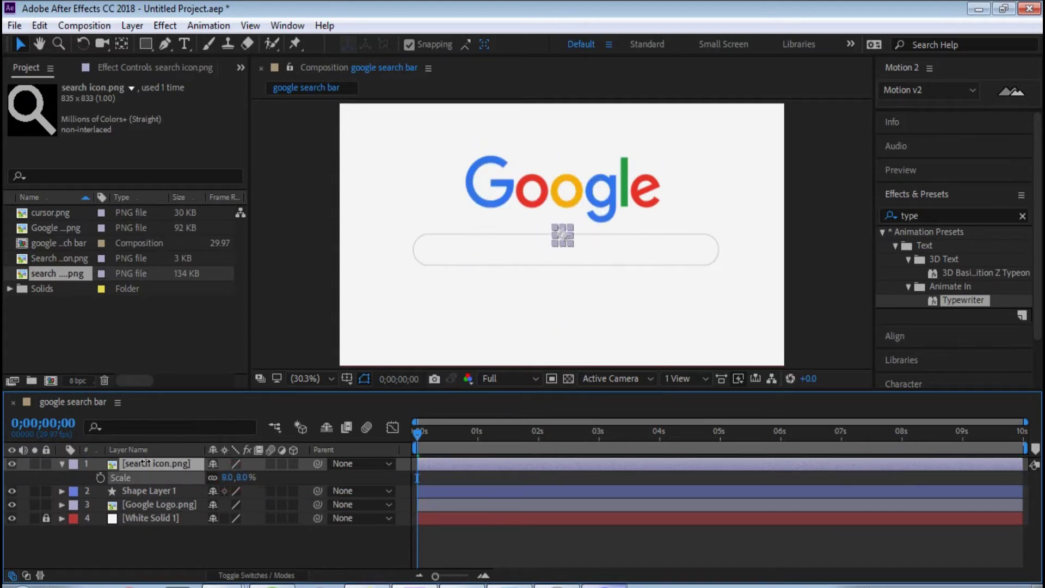
left_click(570, 267)
left_click(566, 236)
left_click_drag(566, 235, 433, 249)
Set the search icon's scale to exactly 10% and deselect it.
left_click(432, 302)
key("slash")
key("comma")
key("comma")
left_click(155, 463)
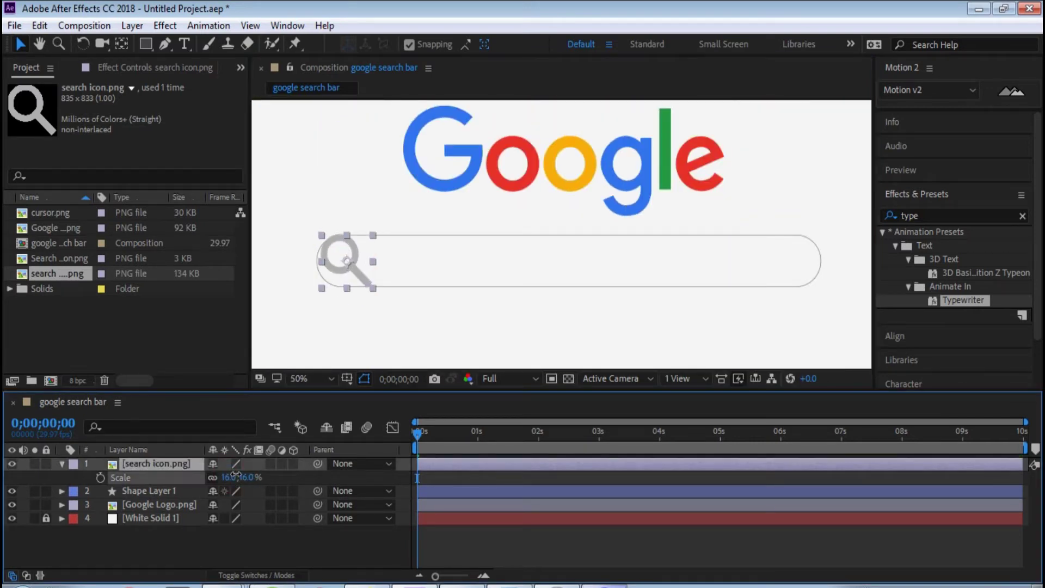
left_click_drag(233, 476, 311, 488)
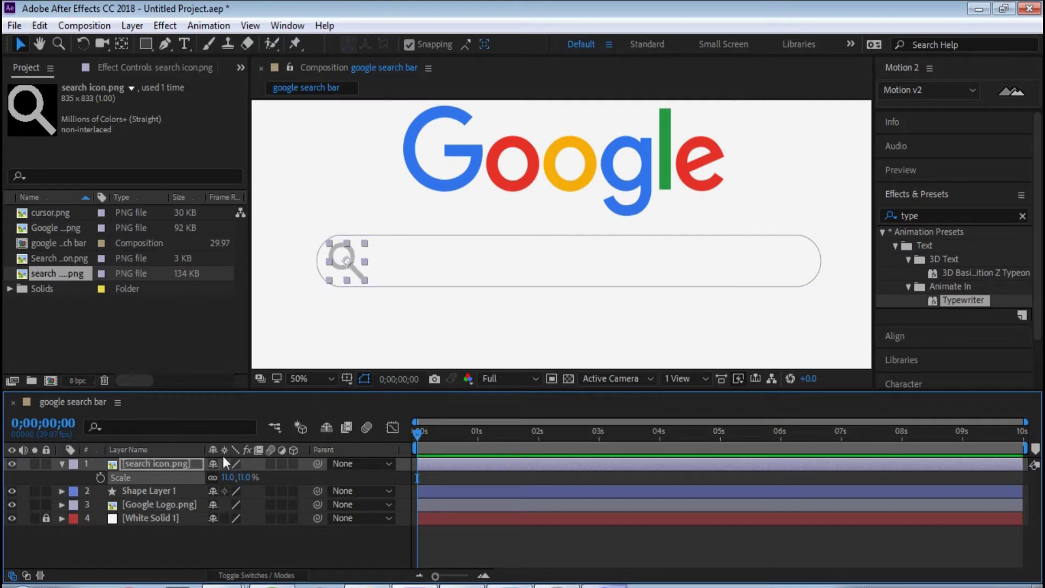
left_click(226, 477)
type("10")
key("Return")
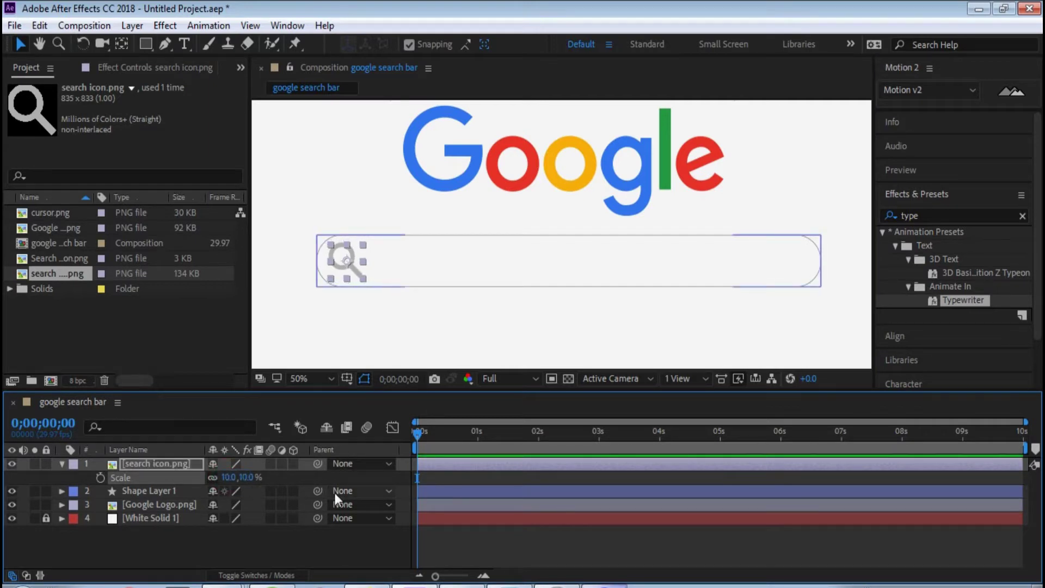
left_click(489, 326)
left_click(345, 262)
left_click(467, 318)
scroll(624, 301, "down", 3)
scroll(569, 270, "up", 1)
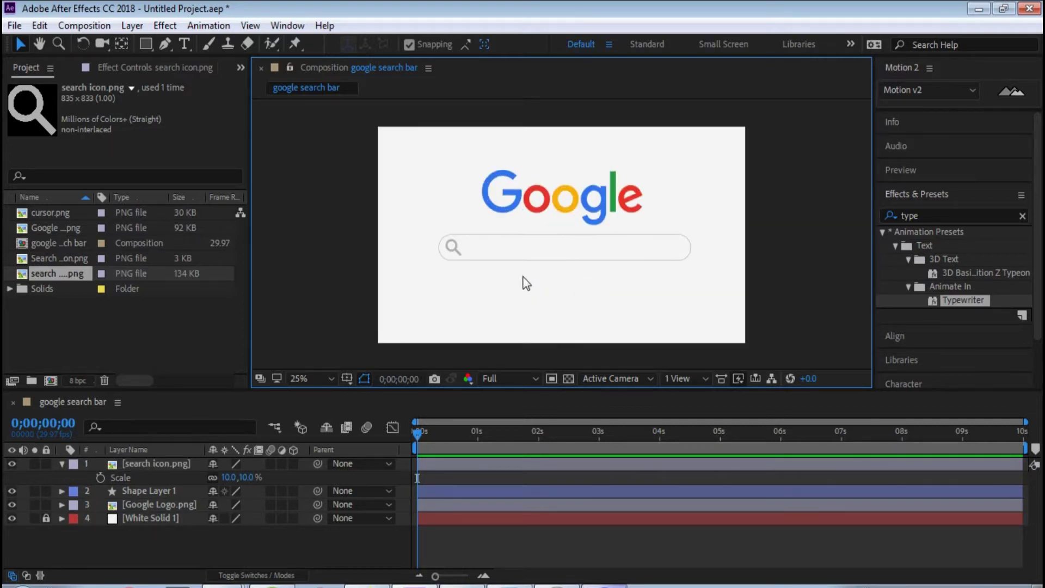
Add the Search Button image to the composition, scaled to 137%.
left_click(88, 320)
left_click(52, 258)
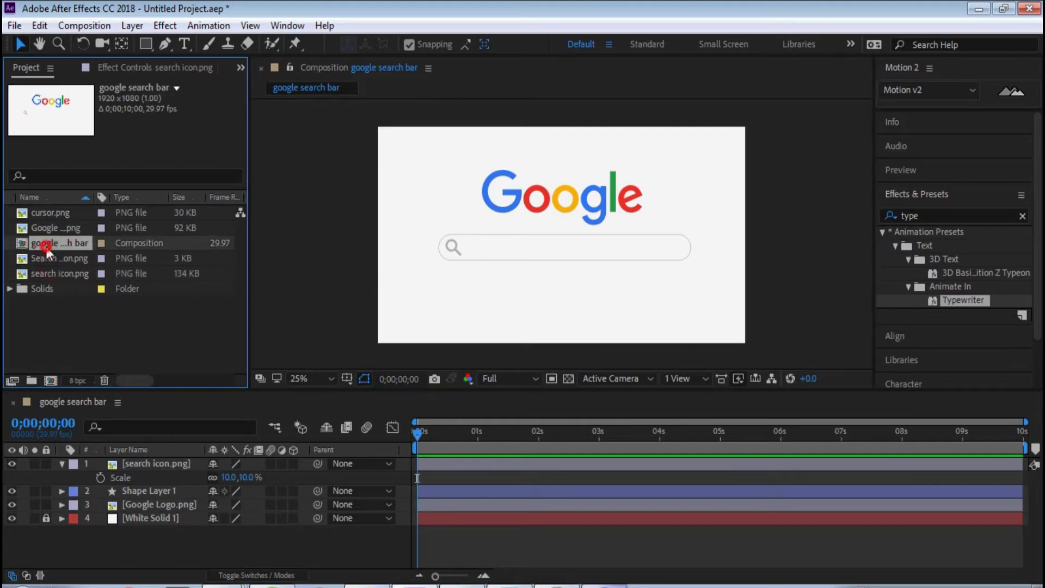
left_click(47, 229)
left_click(46, 259)
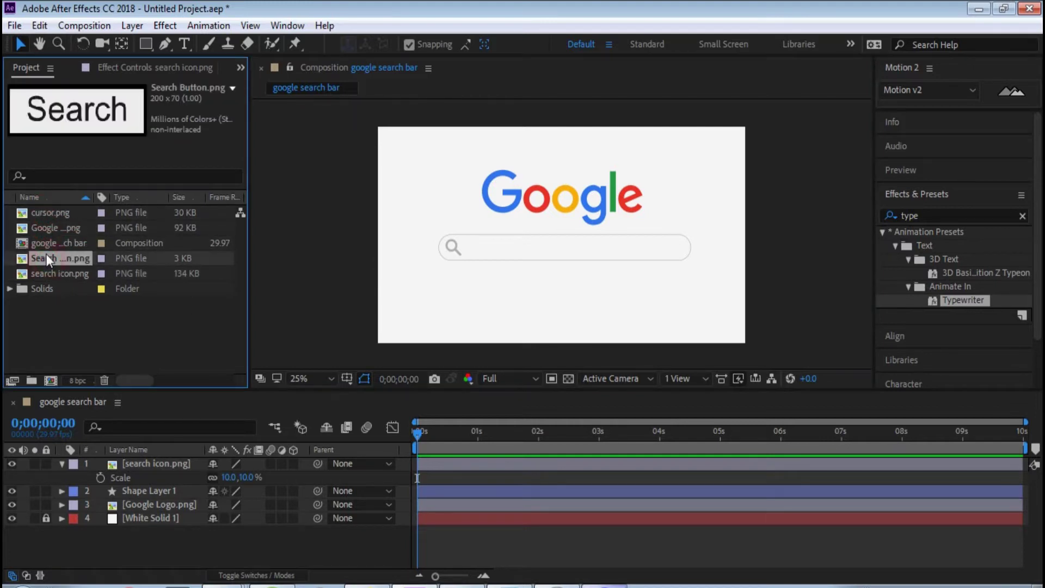
left_click_drag(69, 328, 96, 459)
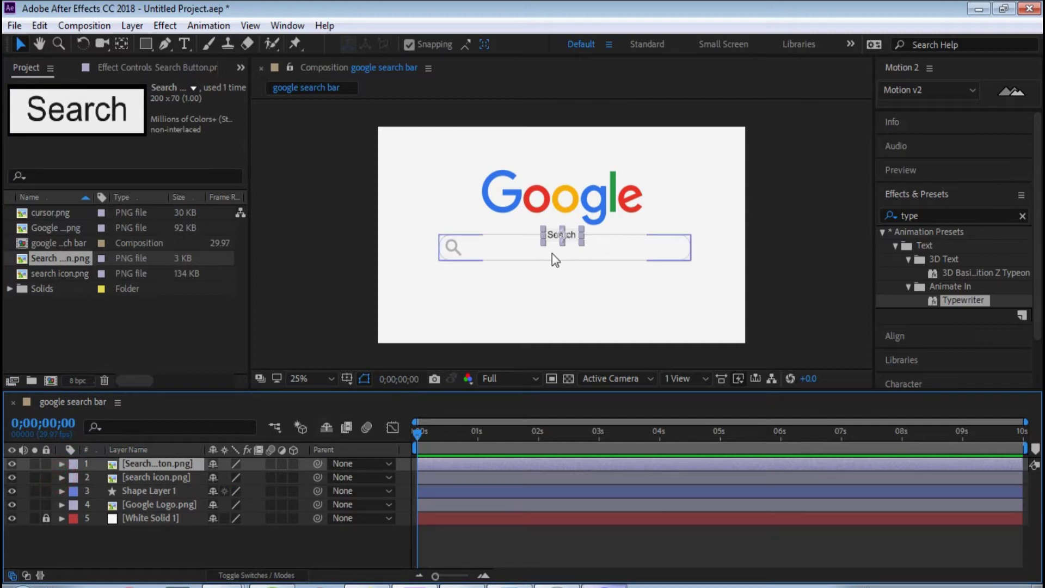
scroll(554, 253, "up", 2)
key("s")
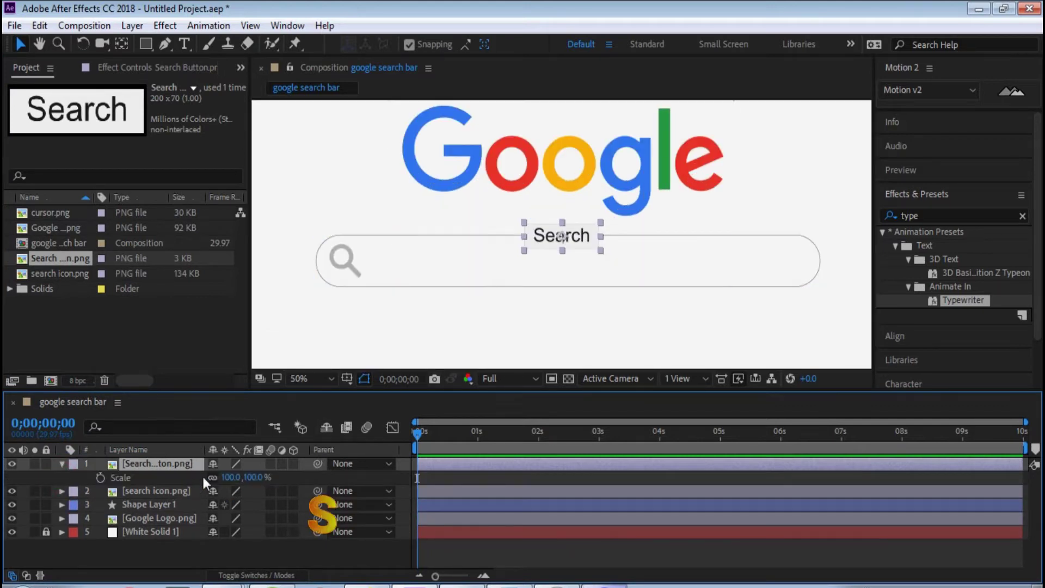
left_click_drag(222, 476, 290, 488)
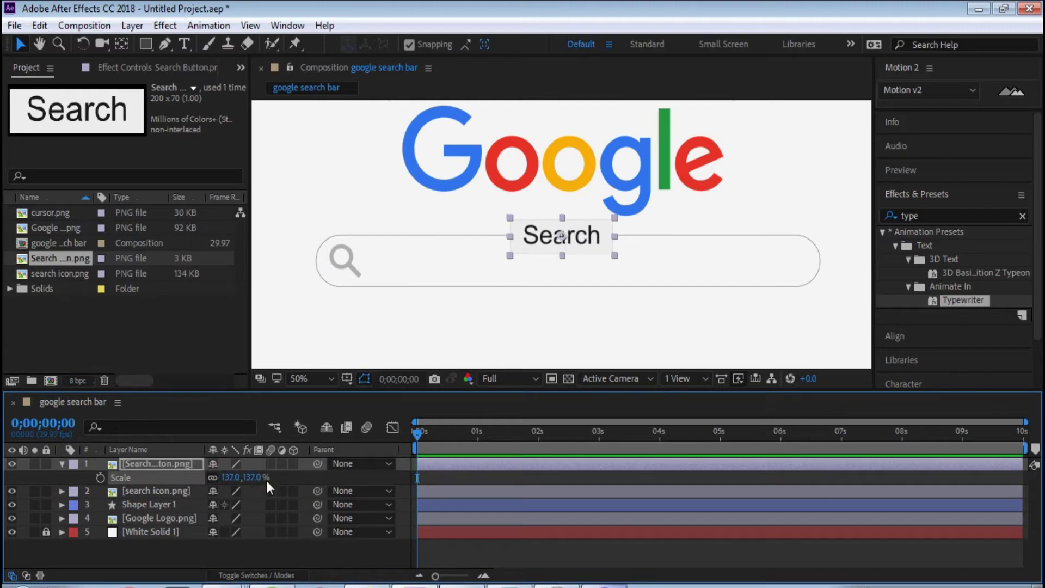
scroll(548, 286, "down", 1)
scroll(567, 235, "down", 1)
scroll(567, 235, "up", 1)
Position the Search button centred just below the search bar.
left_click_drag(583, 245, 576, 301)
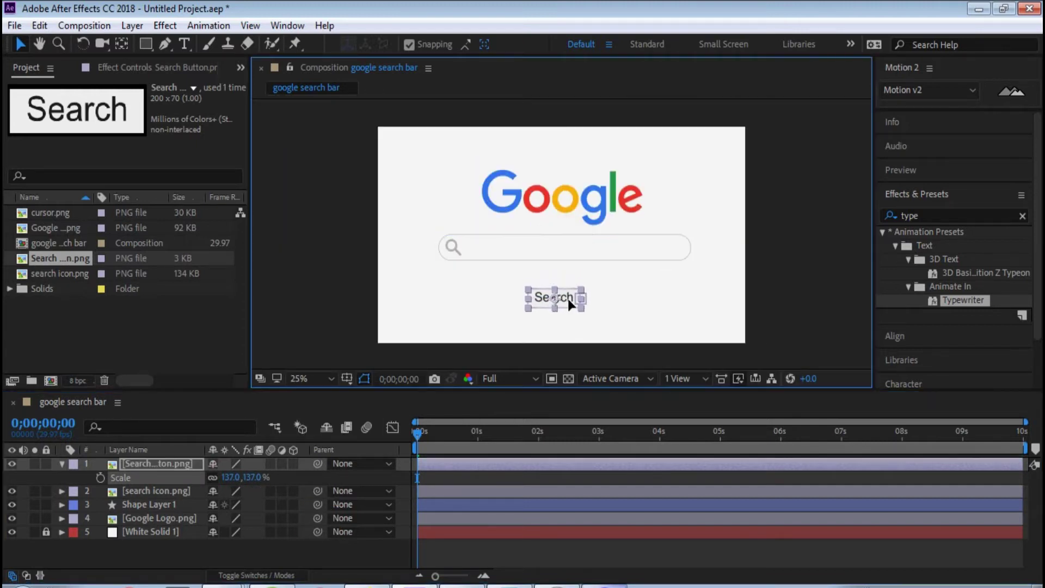
left_click_drag(575, 302, 574, 291)
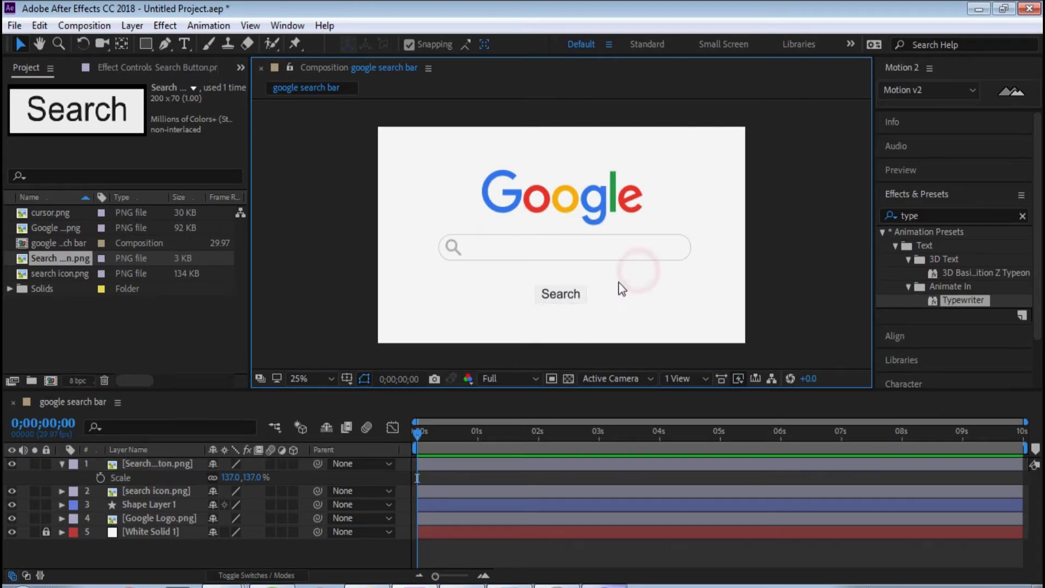
left_click(578, 247)
left_click(454, 252)
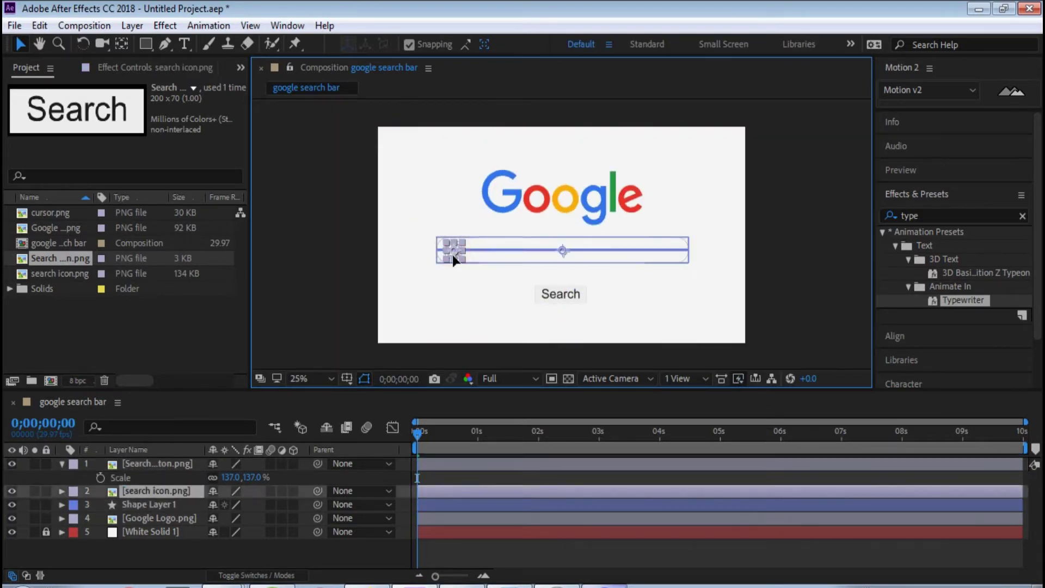
left_click(604, 216)
left_click(760, 271)
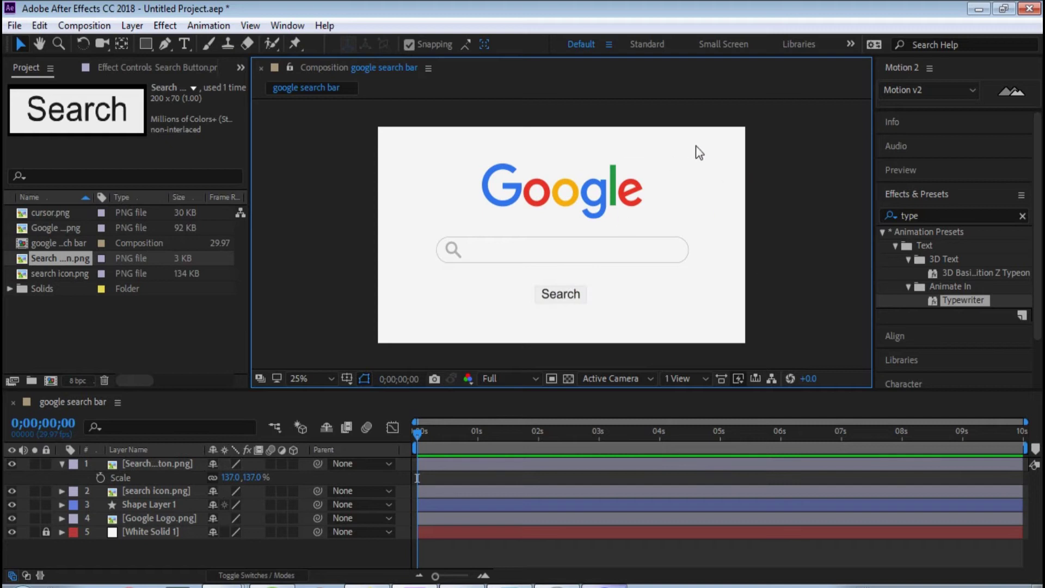
left_click(608, 214)
left_click(590, 249)
left_click(564, 296)
left_click(578, 247)
left_click(578, 201)
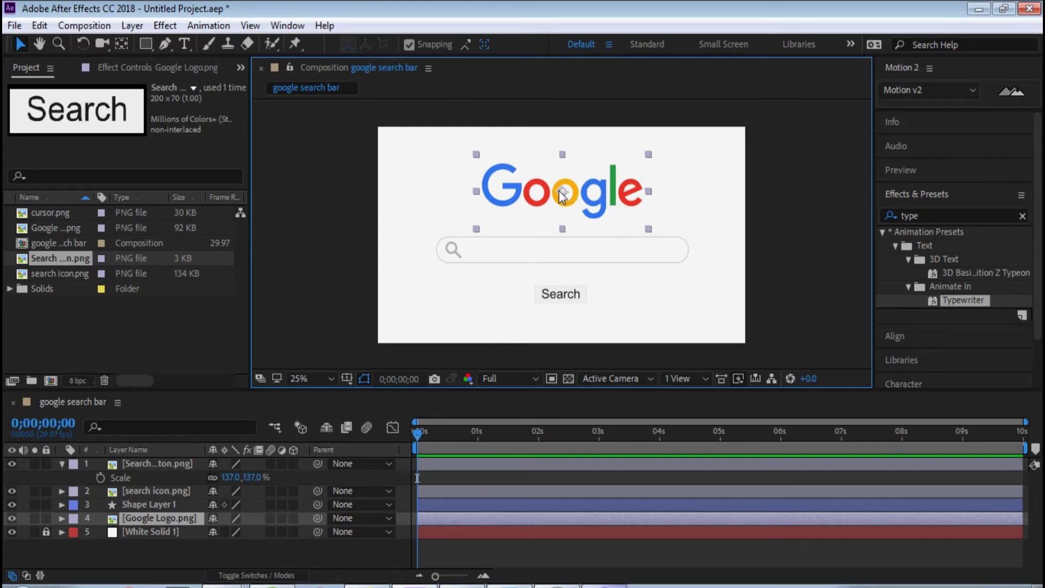
key("y")
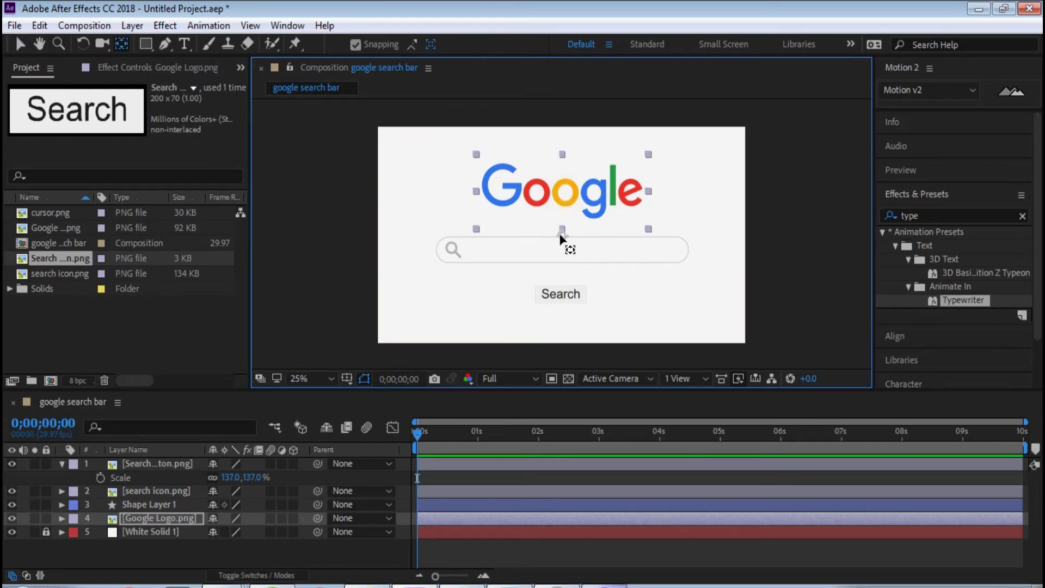
left_click(563, 258)
left_click(560, 293)
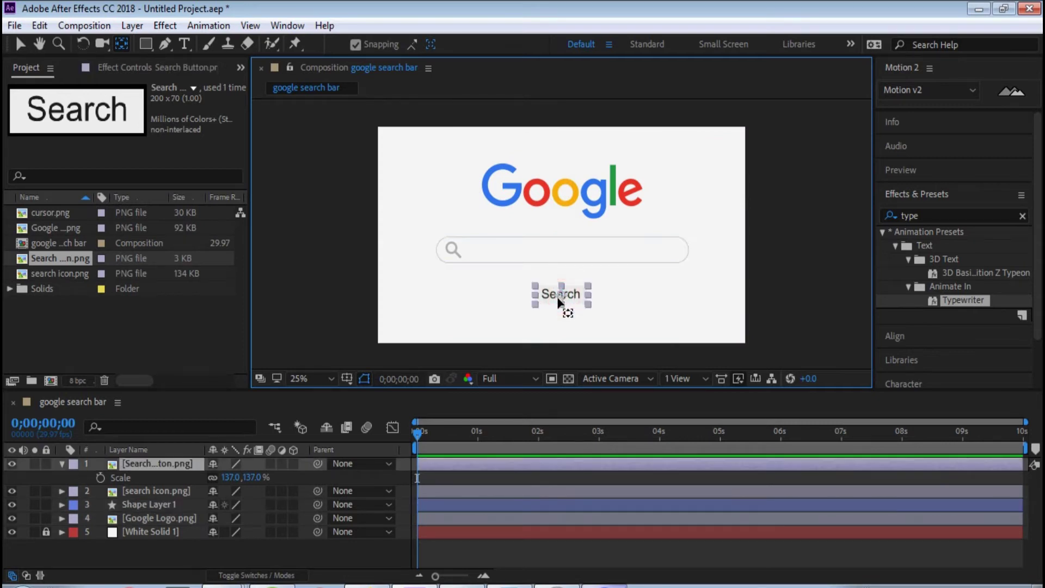
left_click(450, 251)
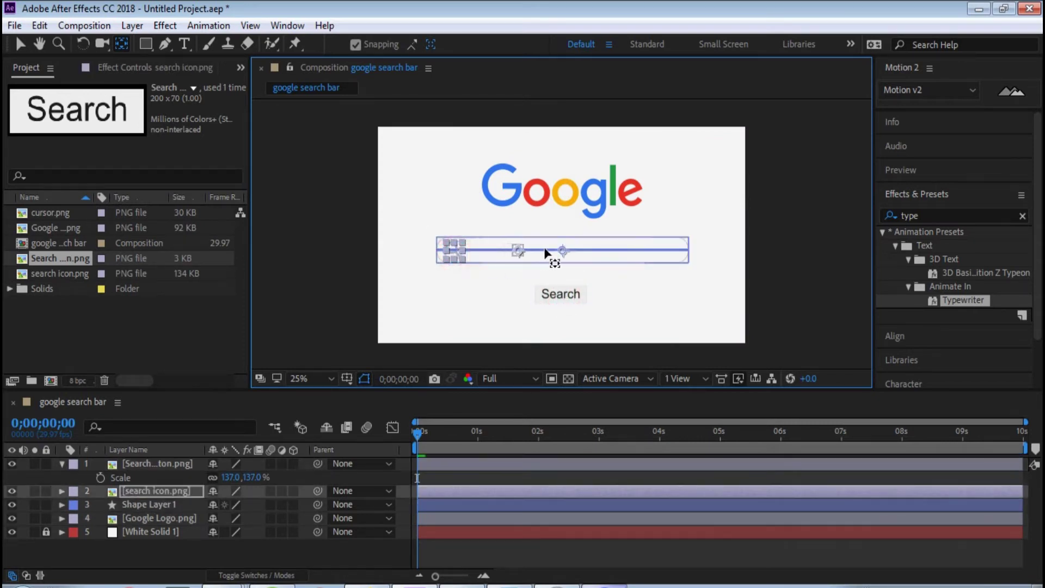
left_click(710, 235)
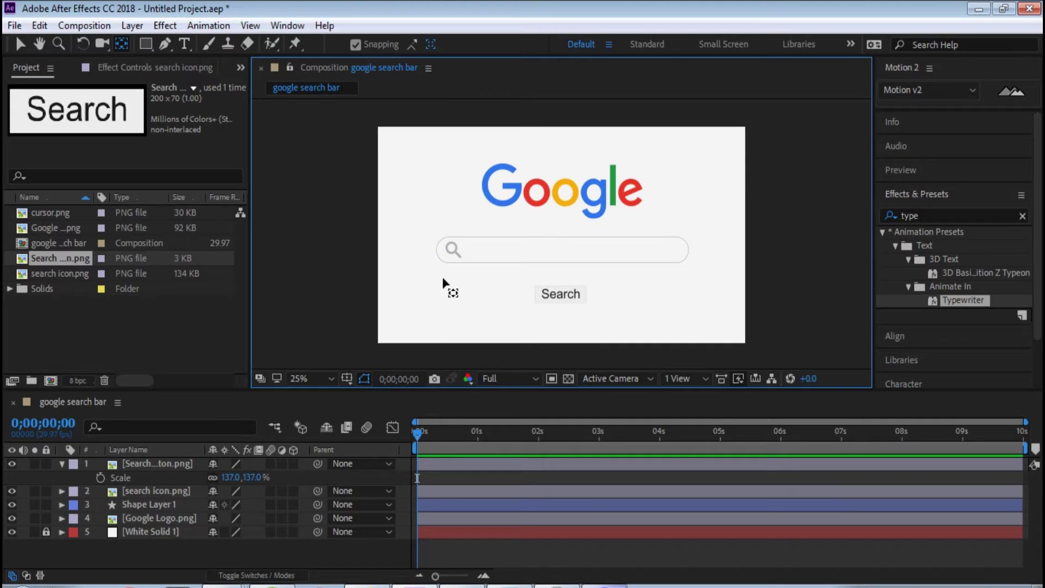
Keyframe all four layers' Scale from 0% at 0 s to full size at 1 s.
left_click_drag(694, 152, 410, 321)
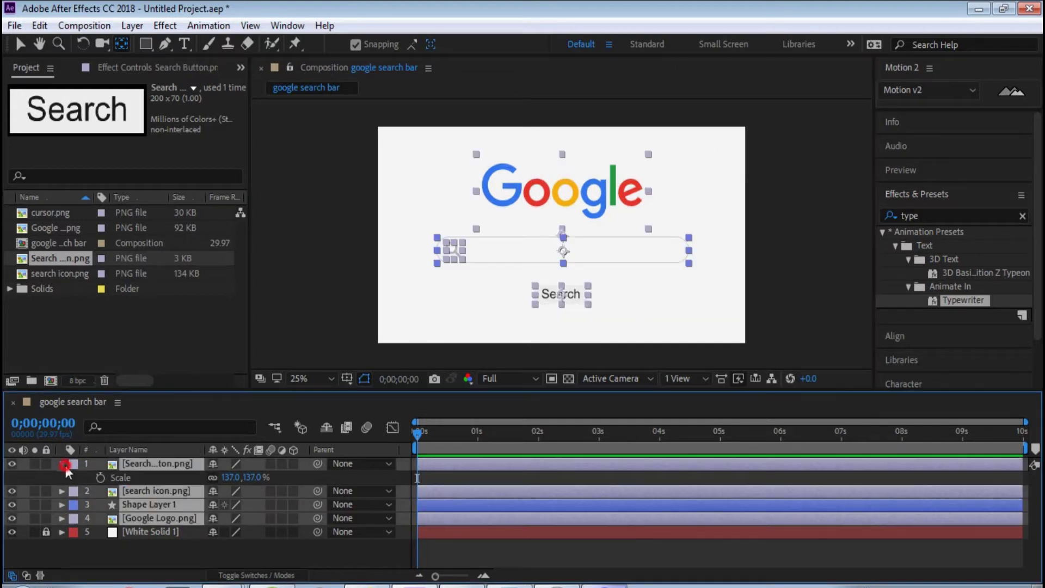
key("s")
key("s")
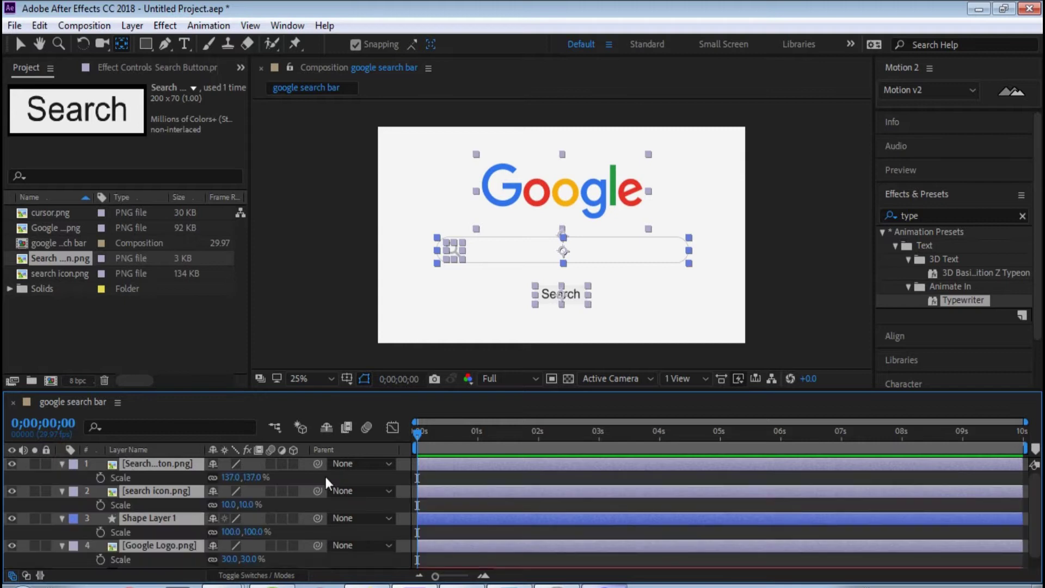
left_click_drag(418, 436, 478, 441)
left_click(100, 477)
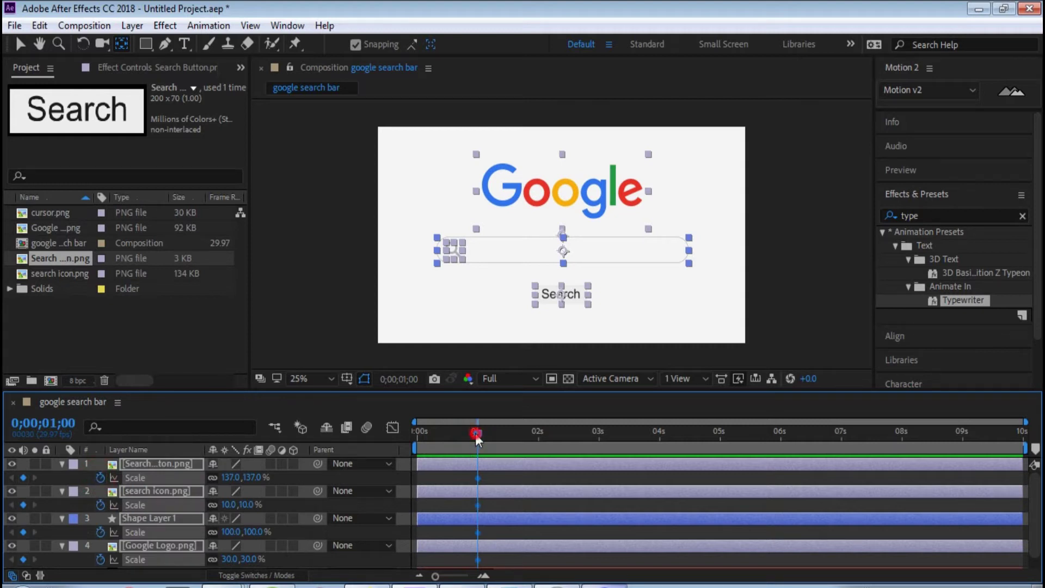
left_click_drag(473, 430, 397, 444)
left_click(230, 477)
type("0")
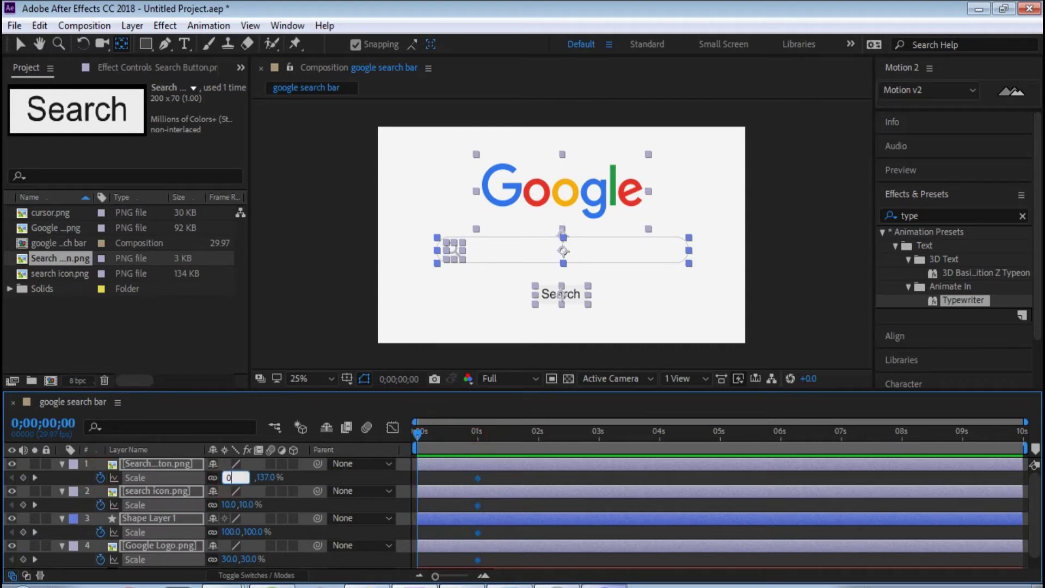
key("Return")
Preview and scrub through the scale-in animation.
left_click(789, 288)
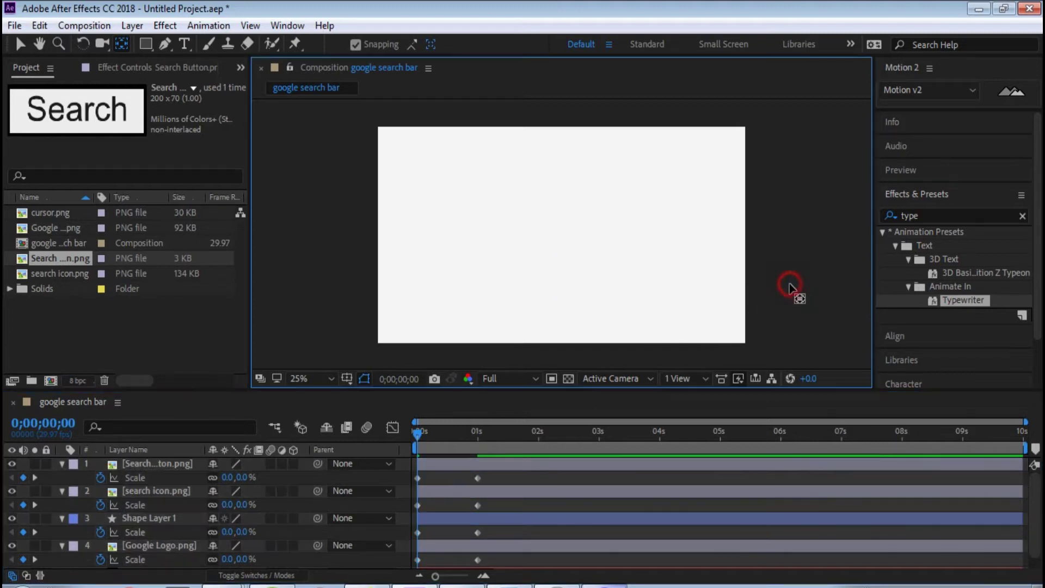
key("space")
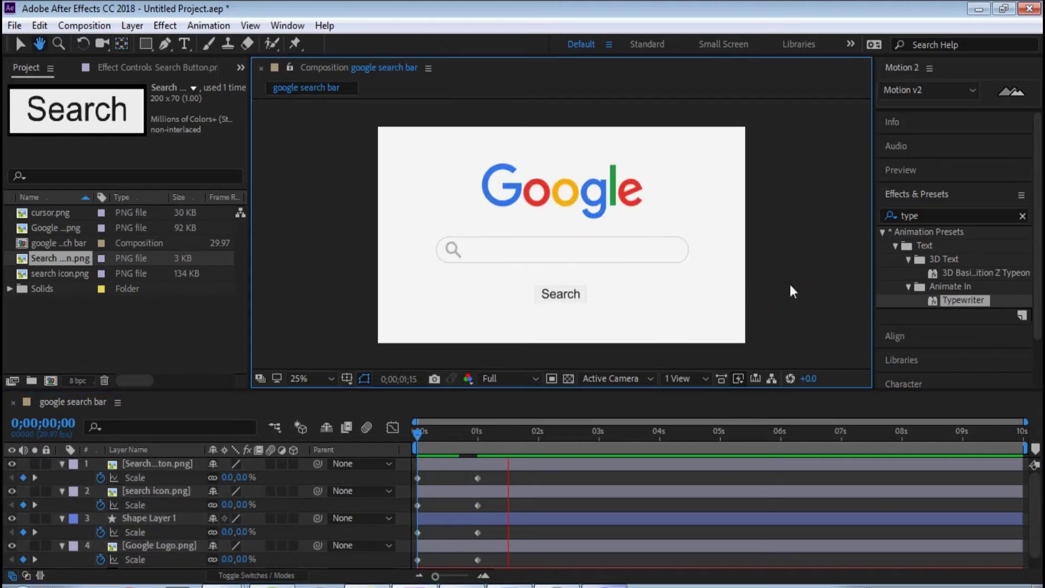
left_click(417, 433)
mouse_move(412, 439)
left_mouse_down()
mouse_move(509, 437)
mouse_move(427, 430)
left_mouse_up()
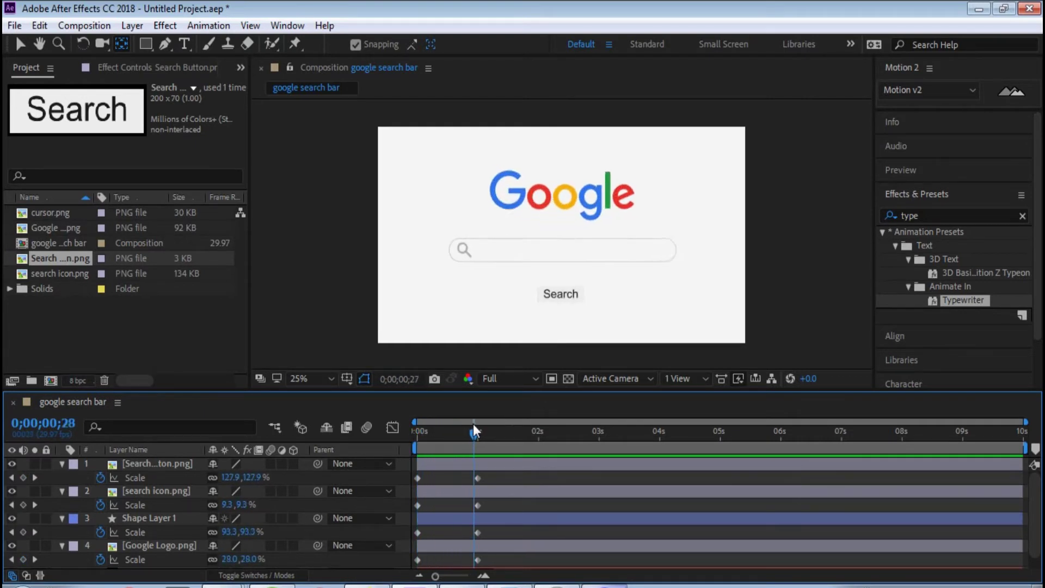
Delay the Search button, icon and search bar layers a few frames, then preview.
left_click_drag(426, 430, 416, 430)
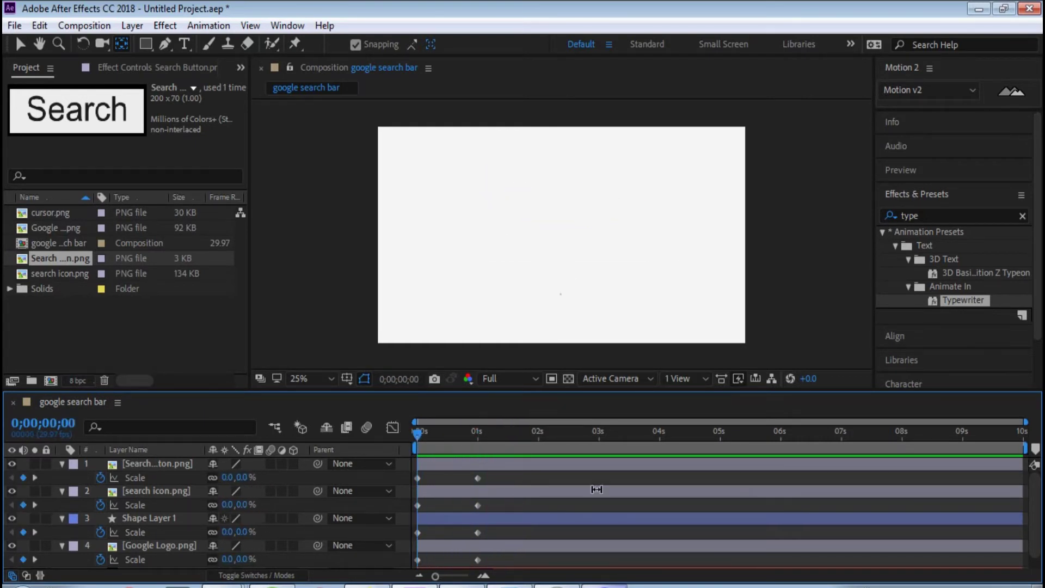
left_click(137, 465)
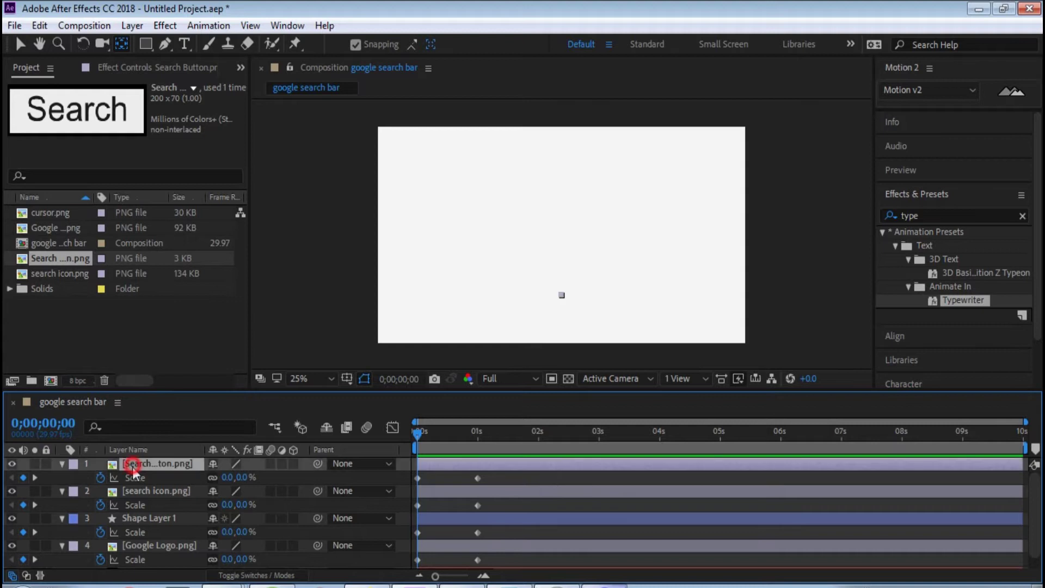
left_click(145, 518, "shift")
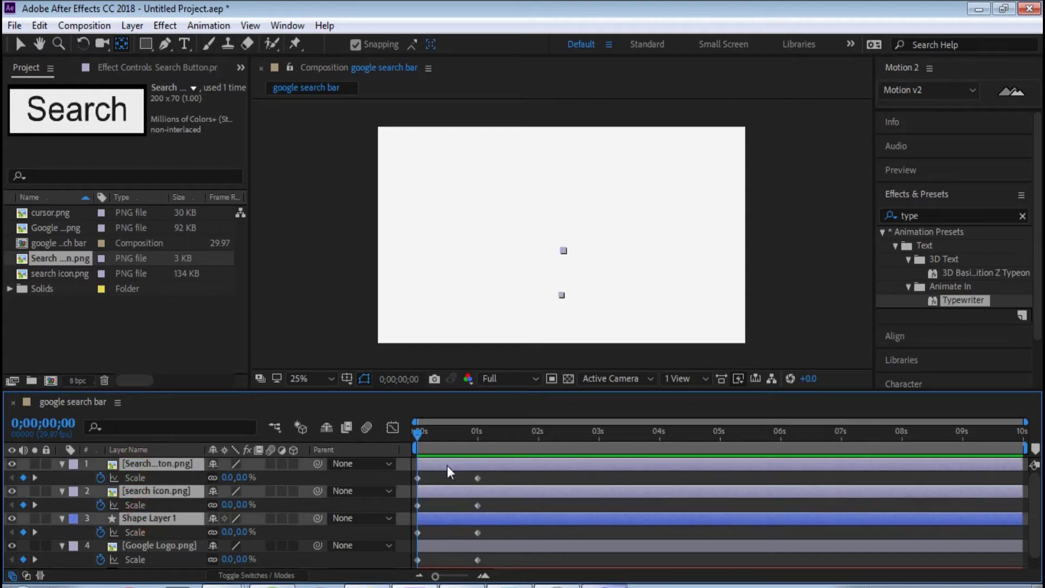
left_click_drag(447, 466, 469, 465)
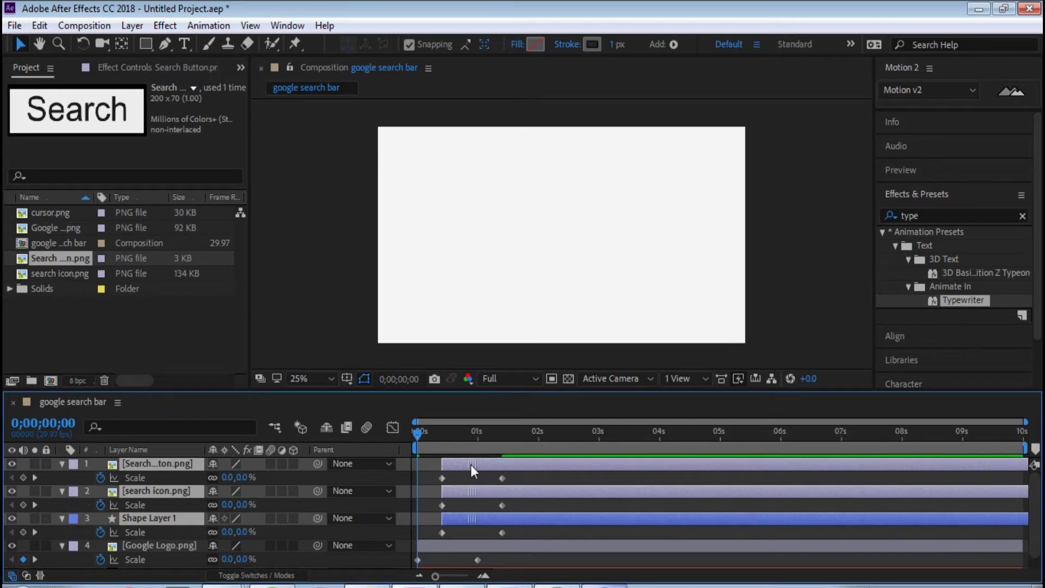
left_click(483, 577)
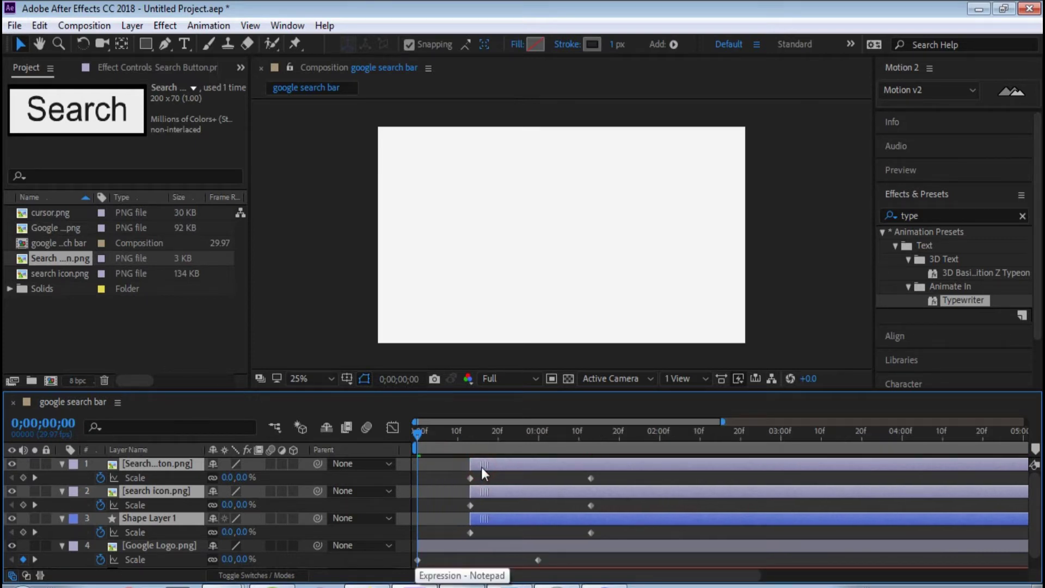
left_click_drag(483, 467, 486, 467)
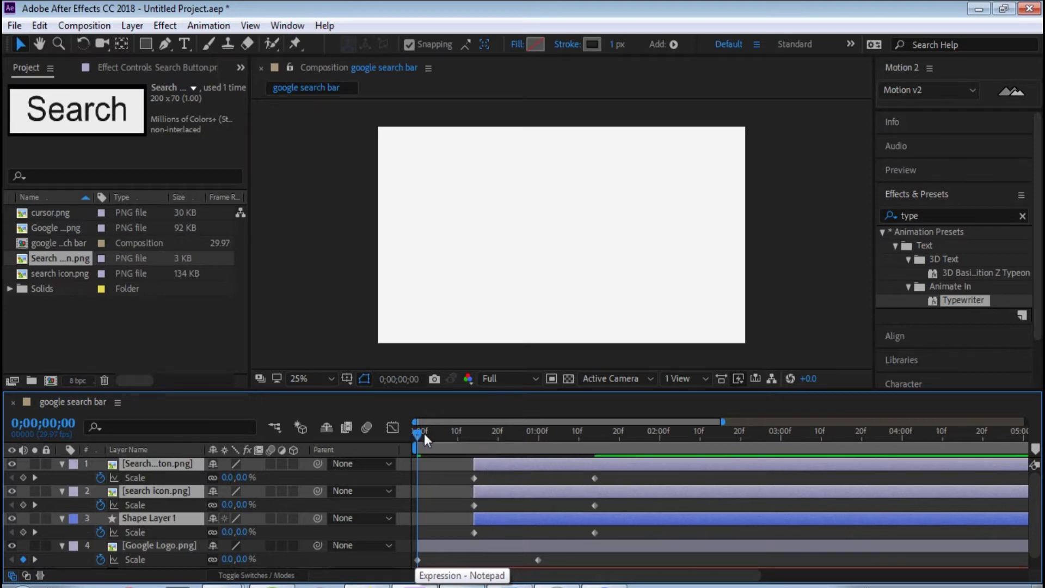
key("space")
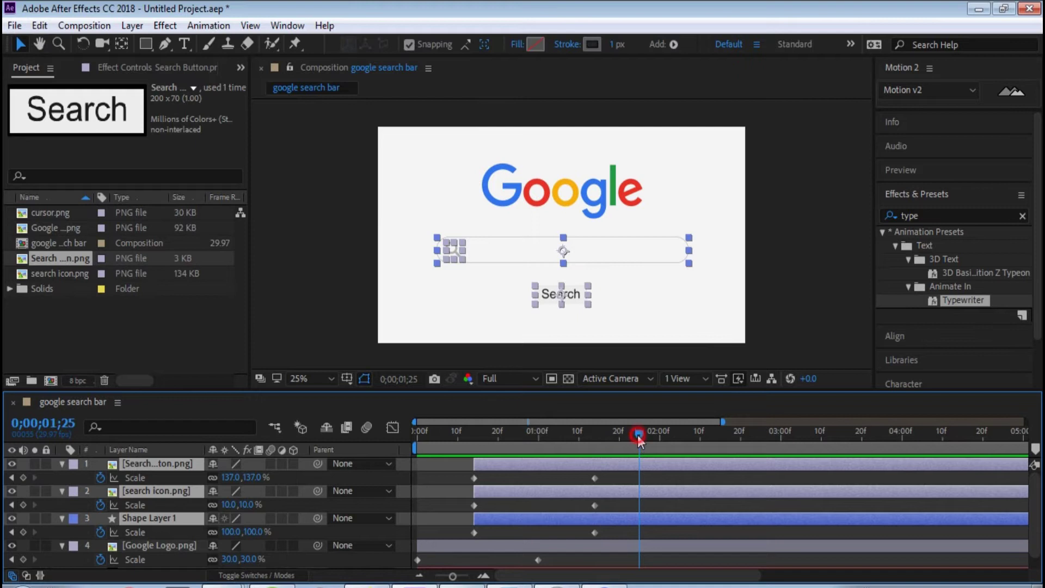
mouse_move(639, 436)
left_mouse_down()
mouse_move(615, 450)
mouse_move(616, 441)
left_mouse_up()
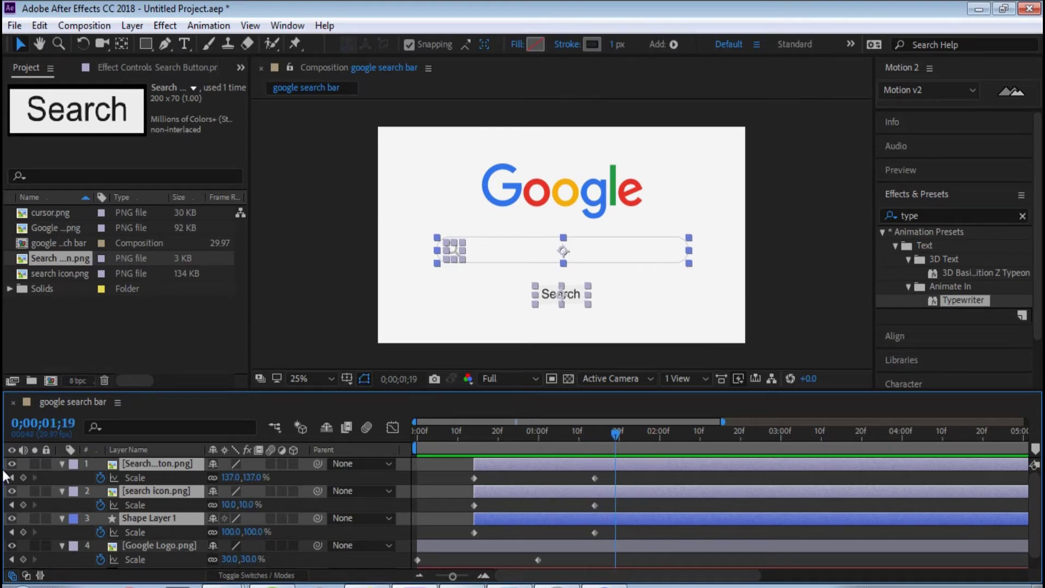
Collapse the layers' Scale properties and deselect all layers.
key("u")
left_click(122, 506, "shift")
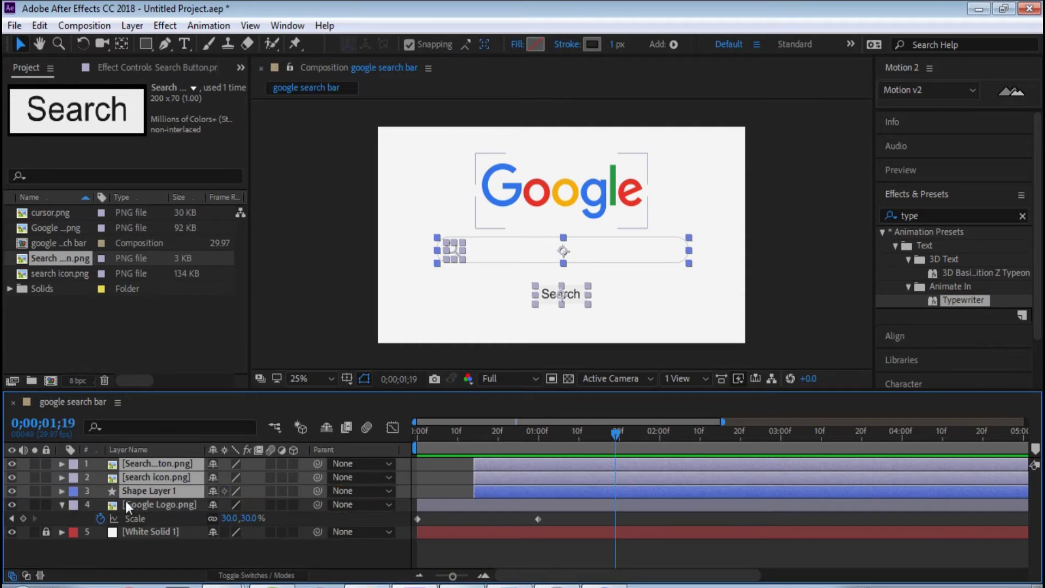
left_click(151, 504)
key("u")
left_click(131, 544)
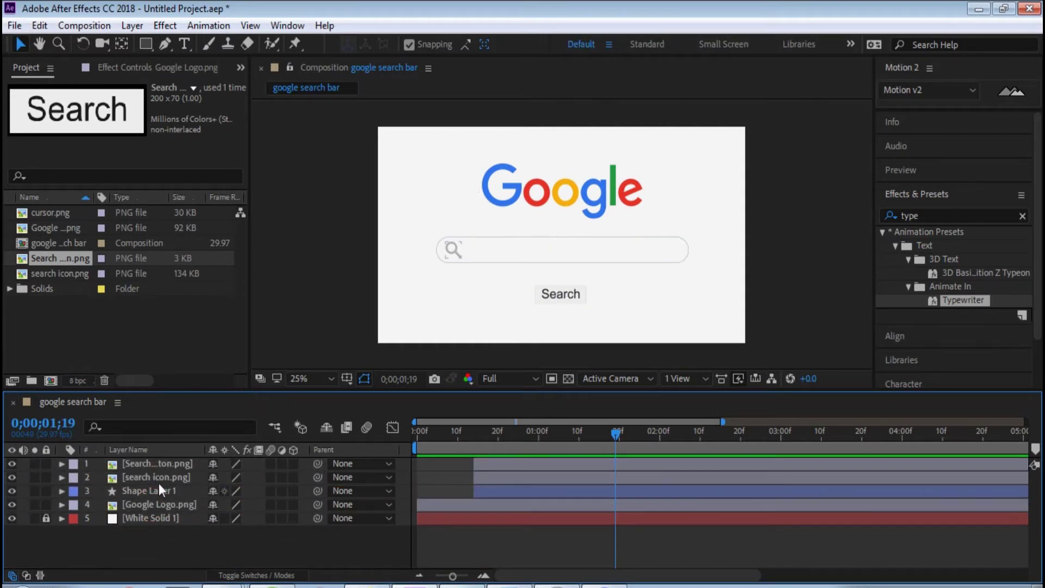
left_click(155, 463)
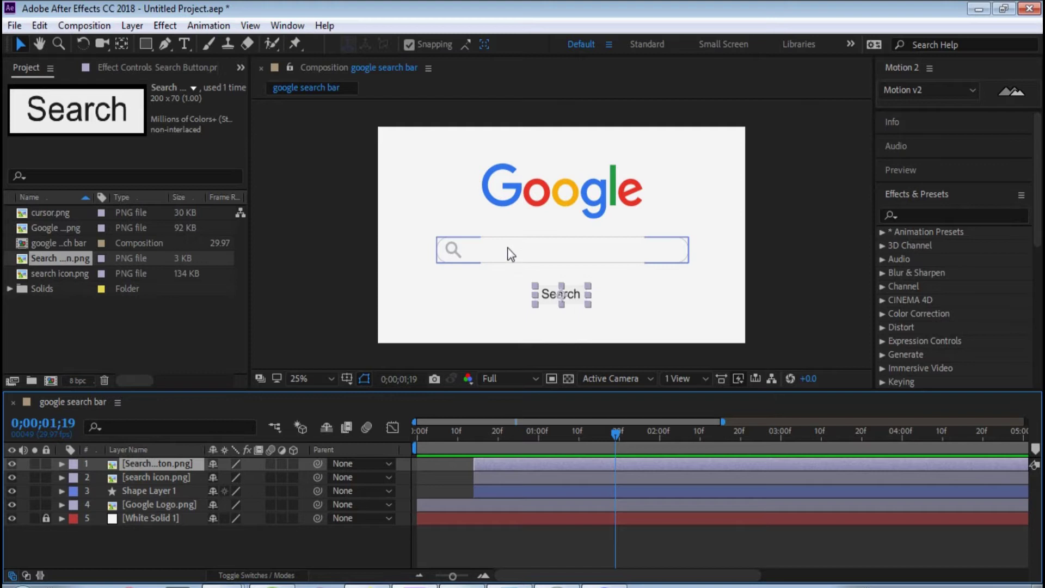
left_click(175, 328)
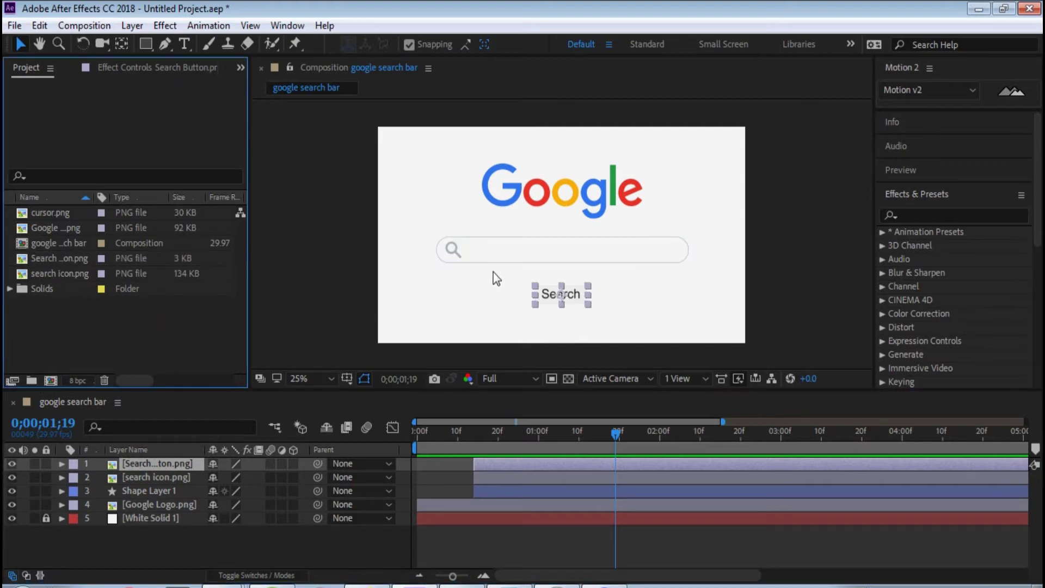
key("ctrl+t")
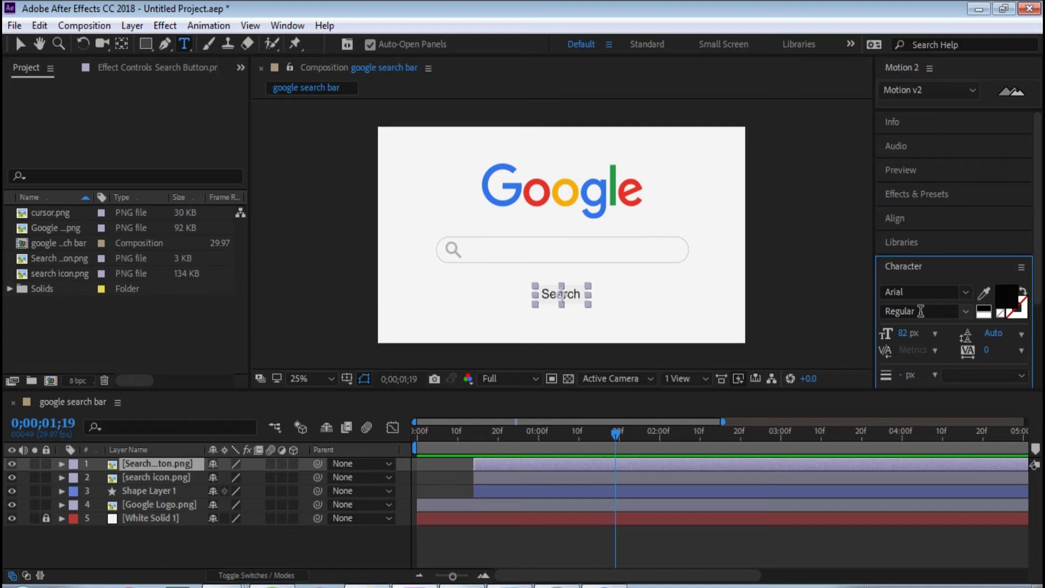
left_click(910, 333)
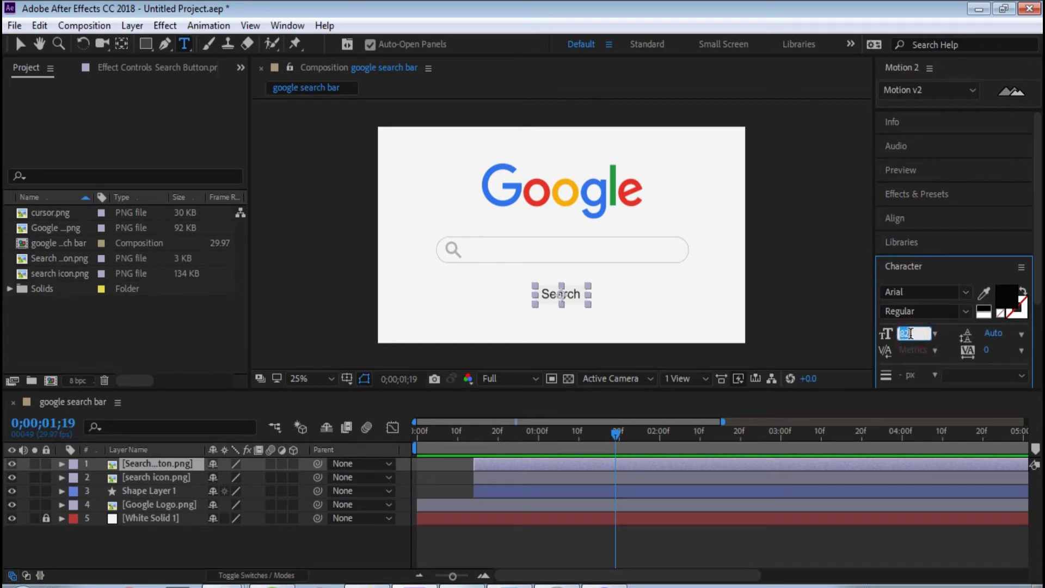
left_click(488, 248)
type("www")
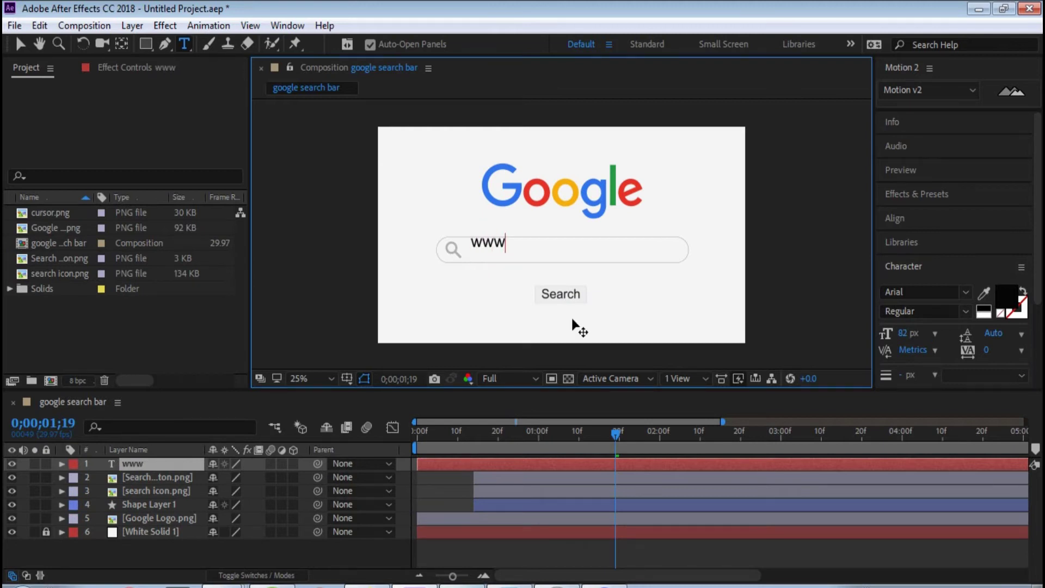
type(".laremnel")
key("BackSpace")
key("BackSpace")
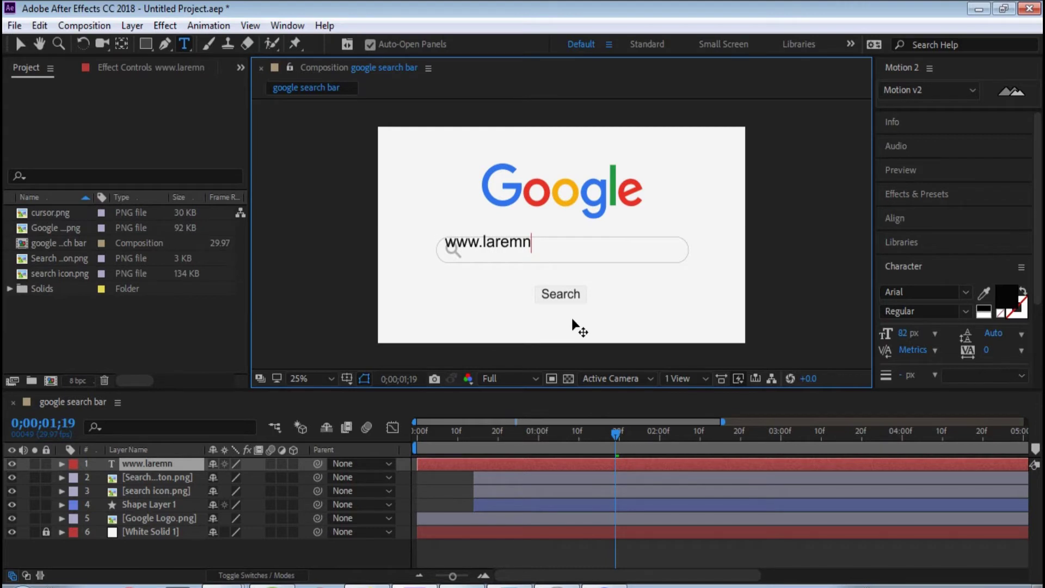
key("BackSpace")
type("be")
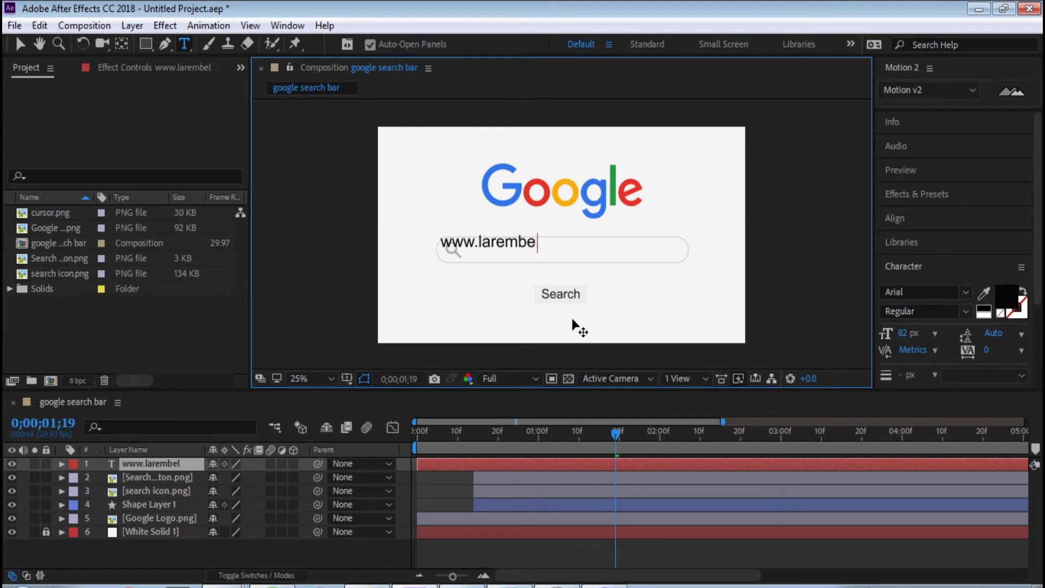
type("l.we")
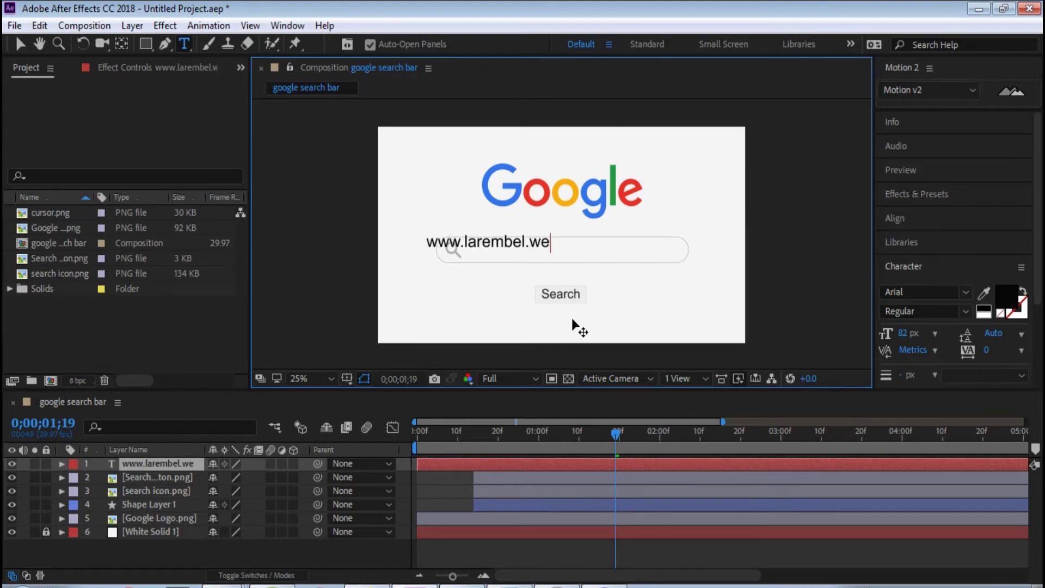
type("ebly.com")
left_click(20, 44)
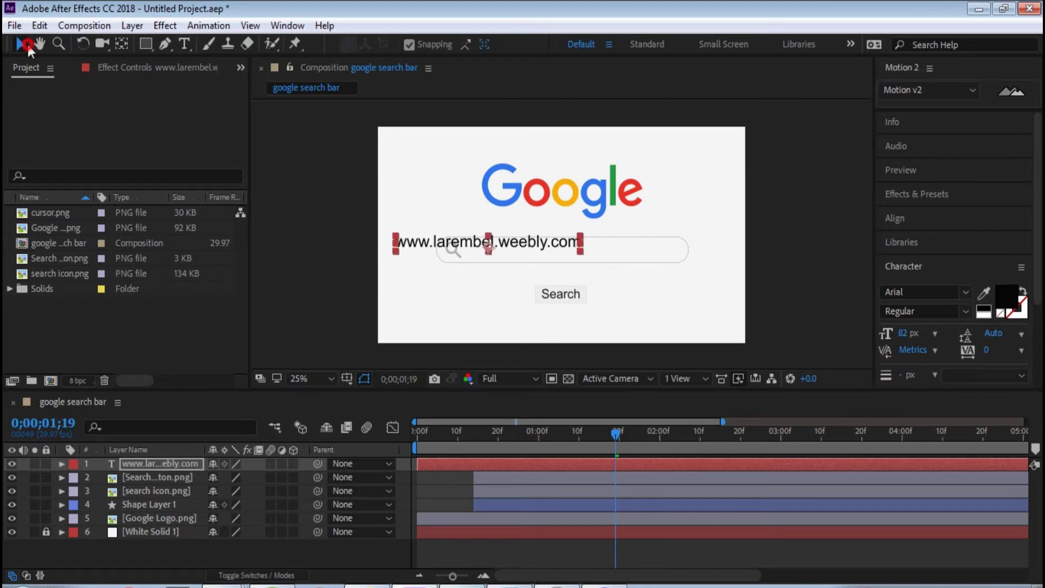
left_click_drag(526, 250, 601, 257)
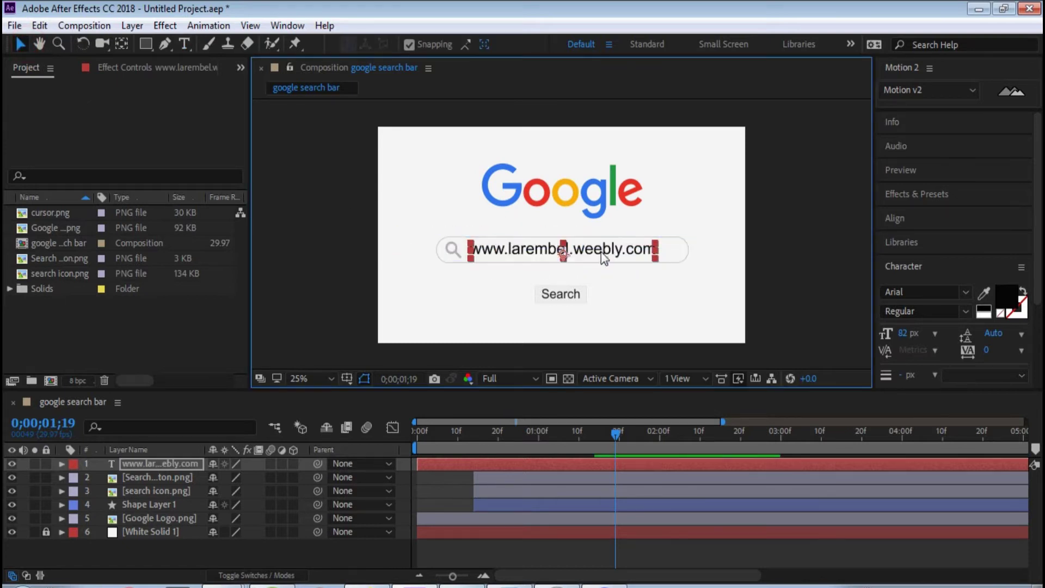
left_click(120, 45)
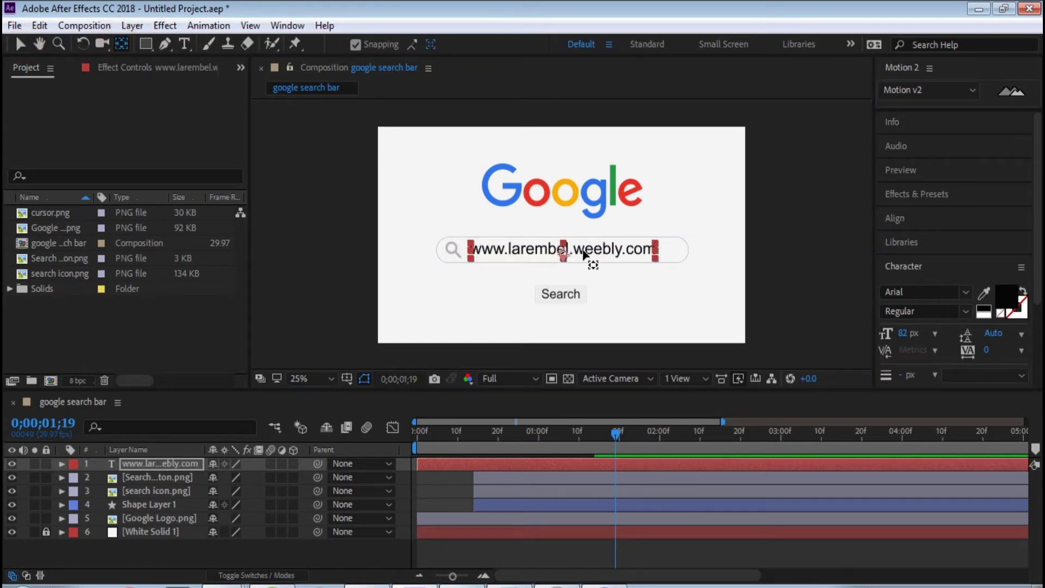
left_click(562, 253)
key("v")
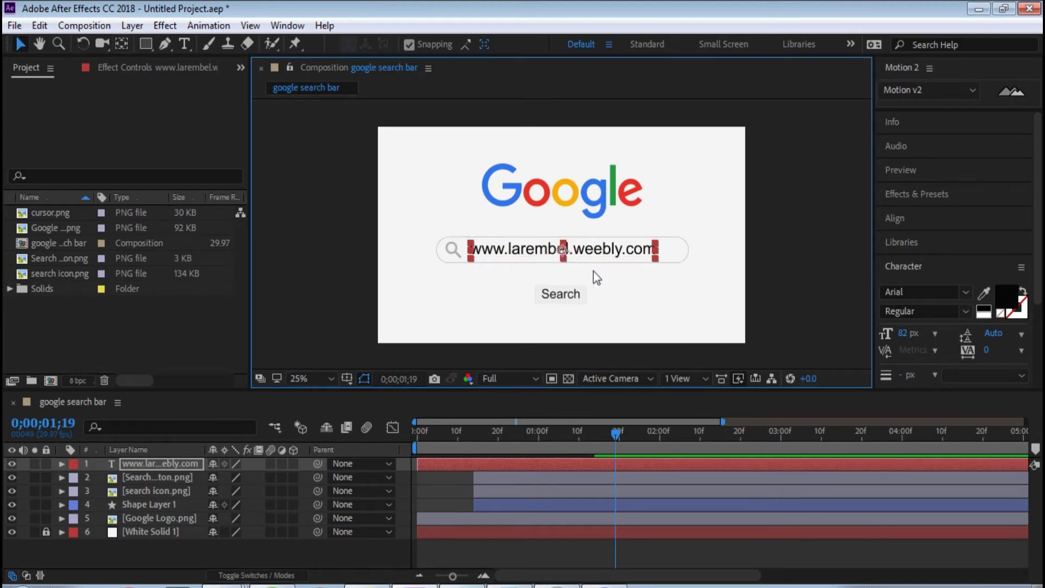
left_click_drag(562, 253, 559, 252)
left_click(637, 432)
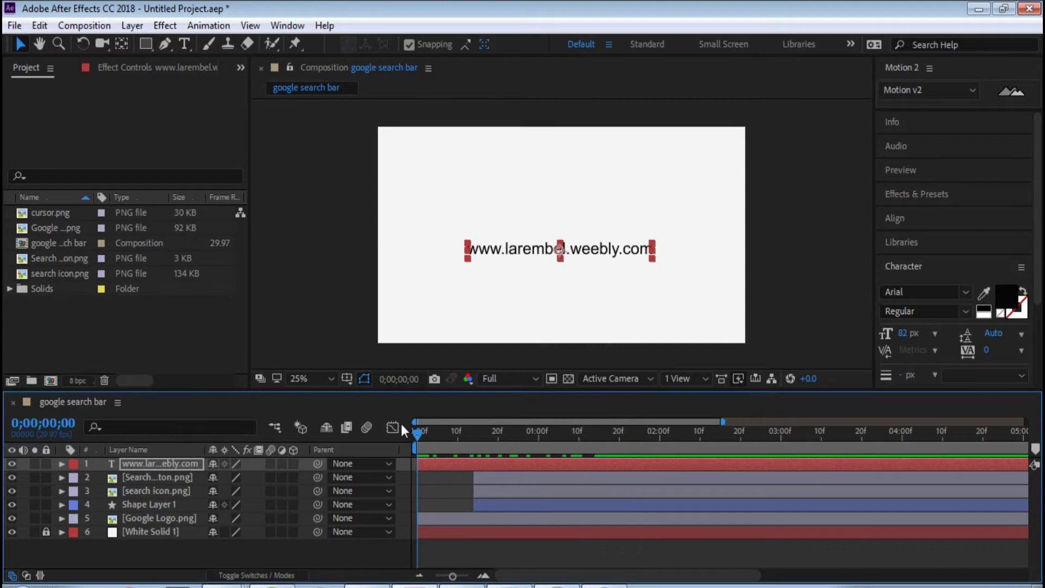
mouse_move(629, 433)
left_mouse_down()
mouse_move(571, 431)
mouse_move(634, 434)
mouse_move(605, 432)
mouse_move(618, 433)
left_mouse_up()
left_click(813, 351)
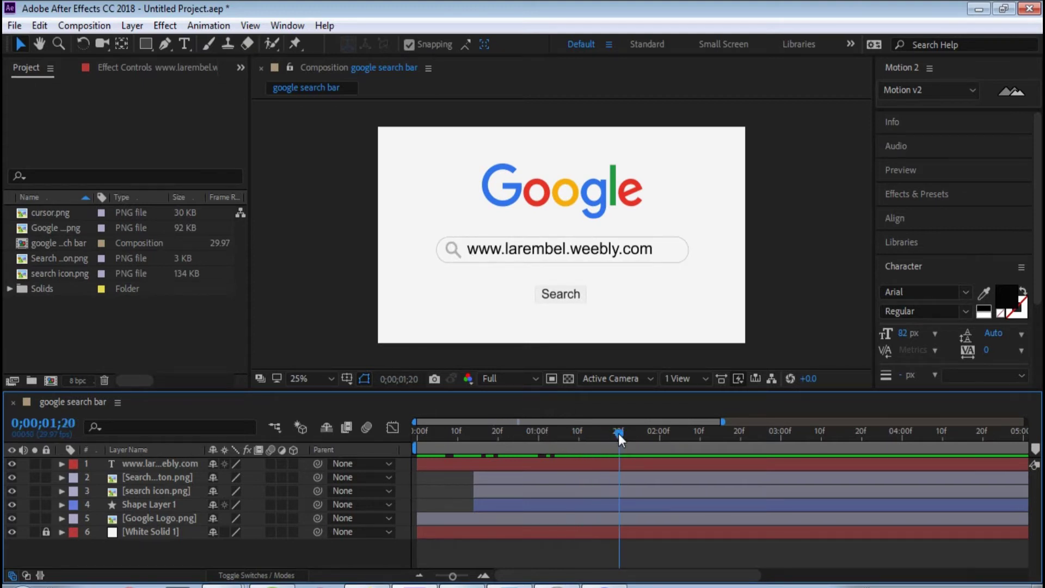
Apply the Typewriter preset to the URL text and reveal its keyframes.
left_click(915, 196)
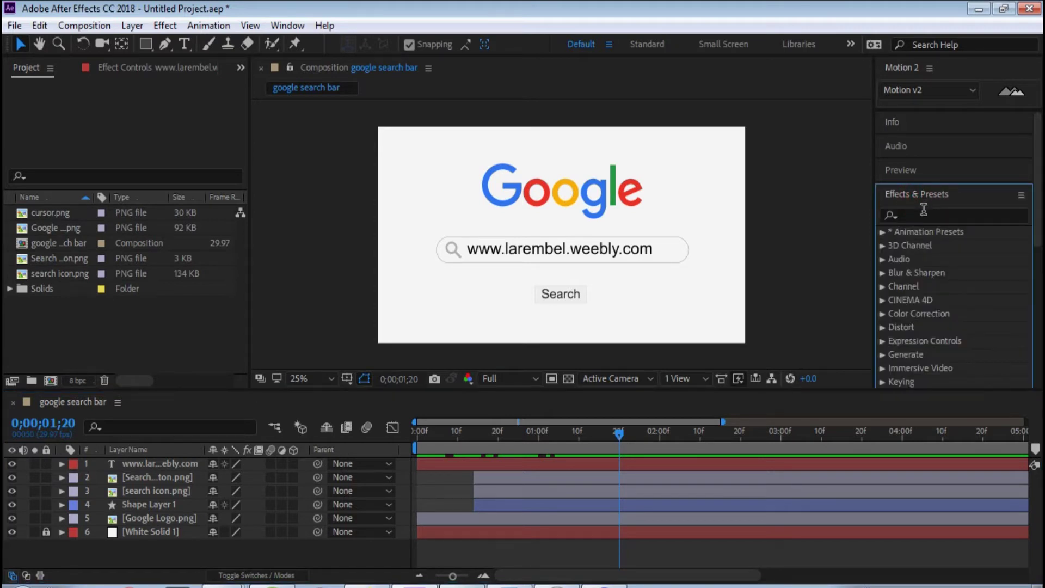
left_click(923, 214)
type("type")
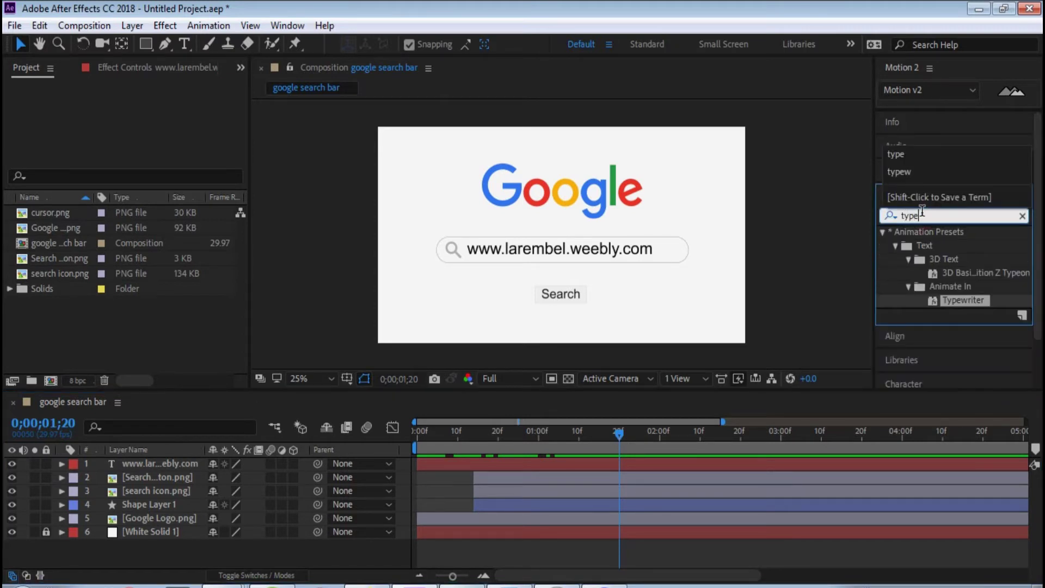
type("writer")
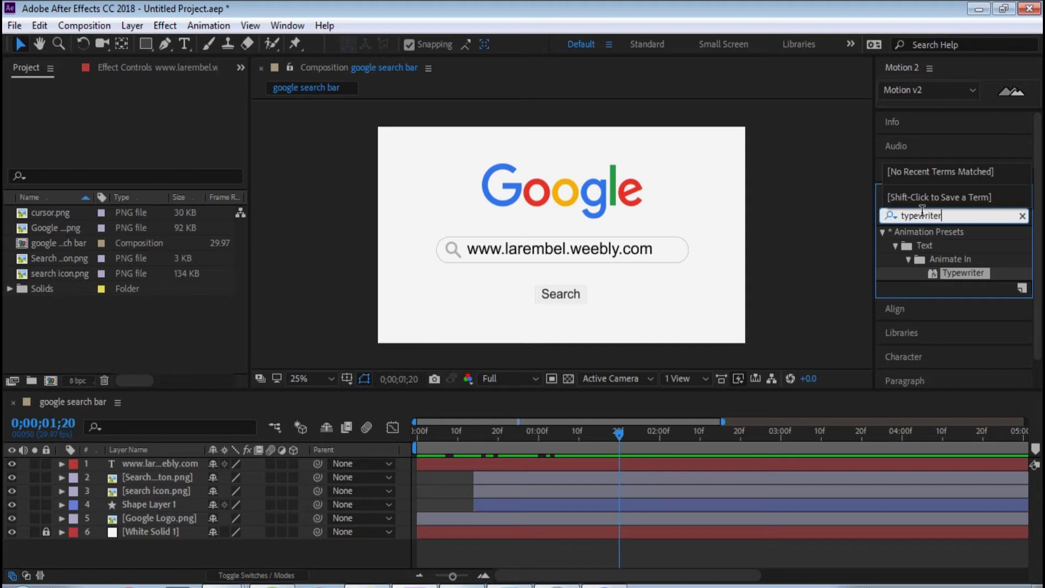
left_click_drag(959, 273, 620, 246)
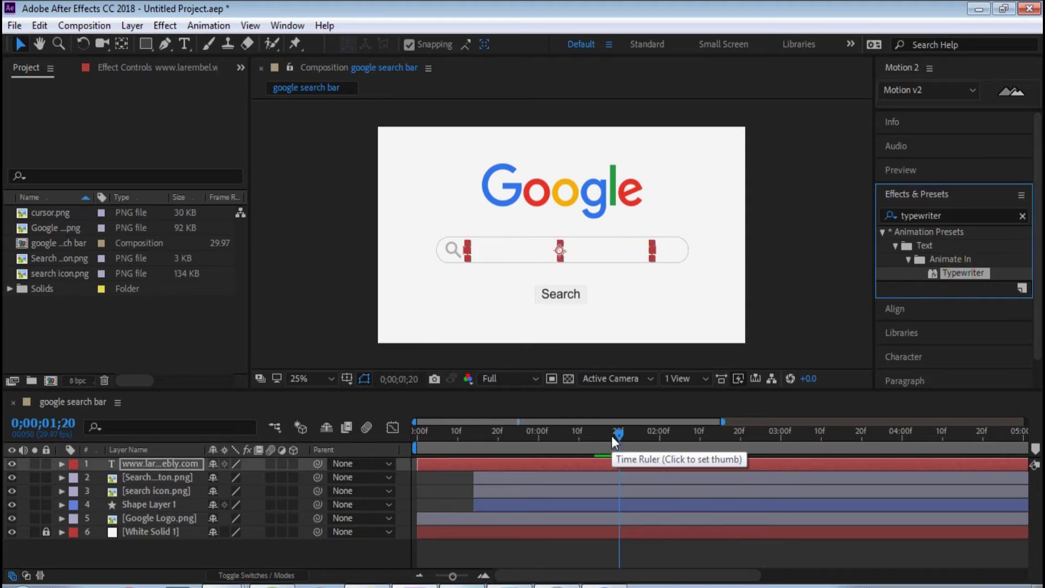
key("u")
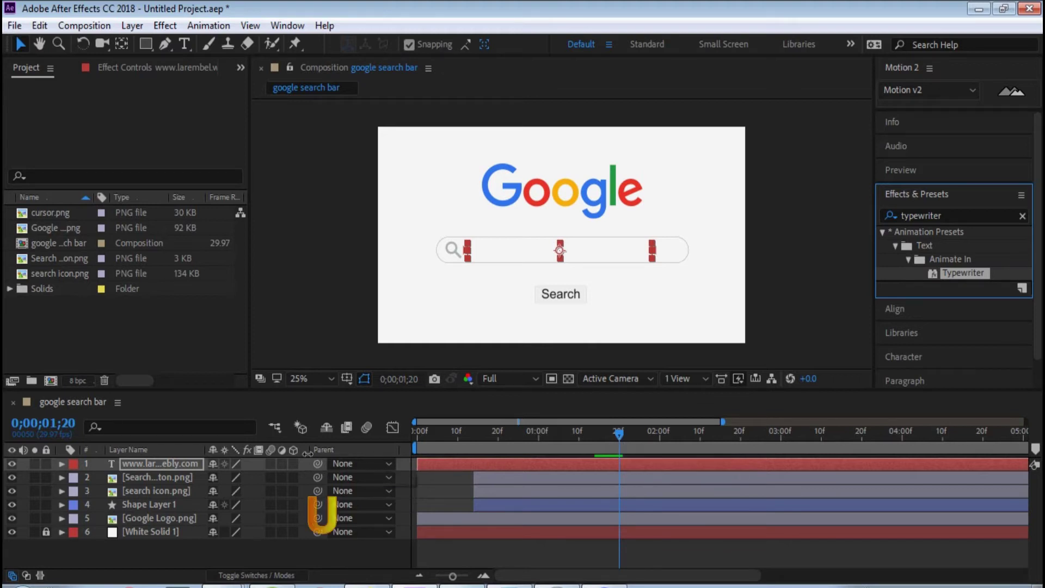
left_click(622, 465)
key("u")
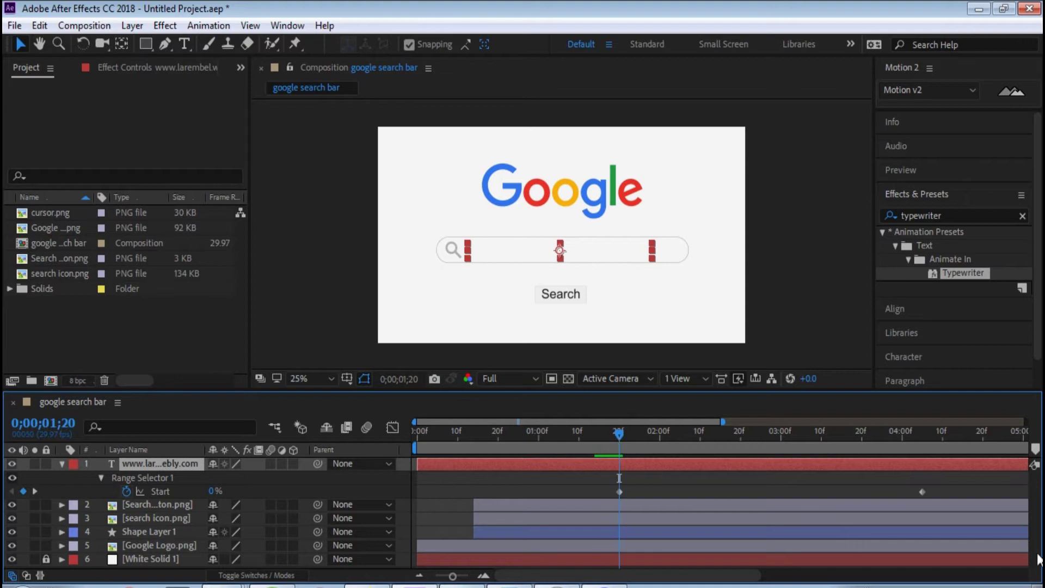
Move the typing end keyframe earlier and preview the URL typing from the start.
left_click(939, 509)
left_click(588, 432)
key("space")
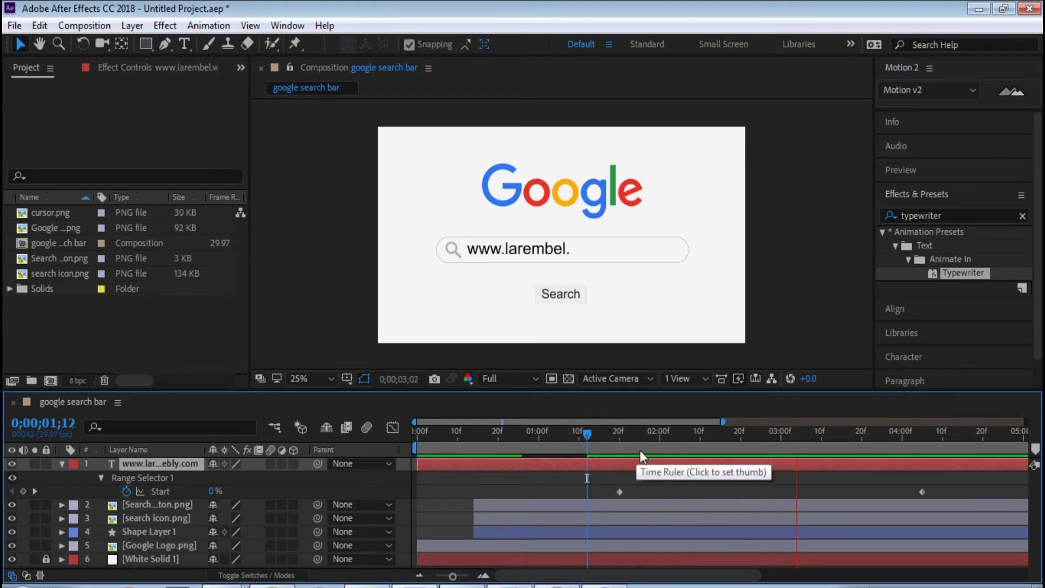
left_click_drag(921, 492, 829, 491)
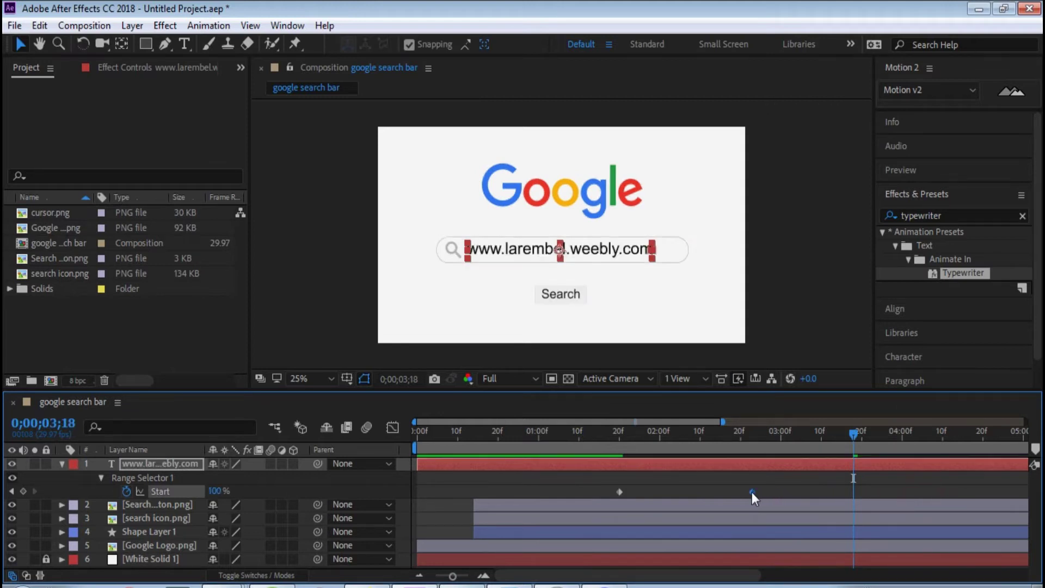
left_click_drag(600, 439, 365, 431)
key("space")
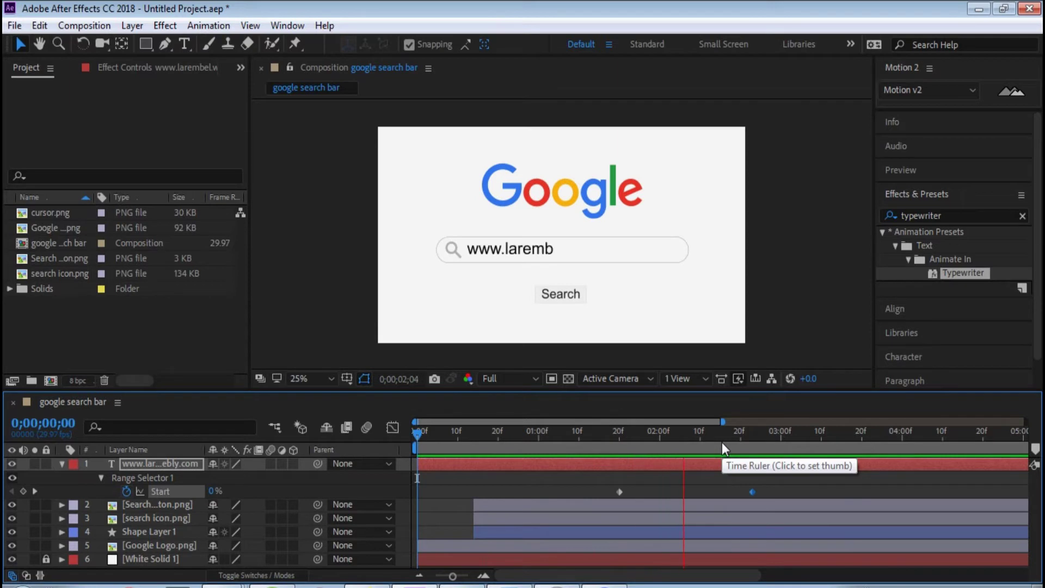
key("space")
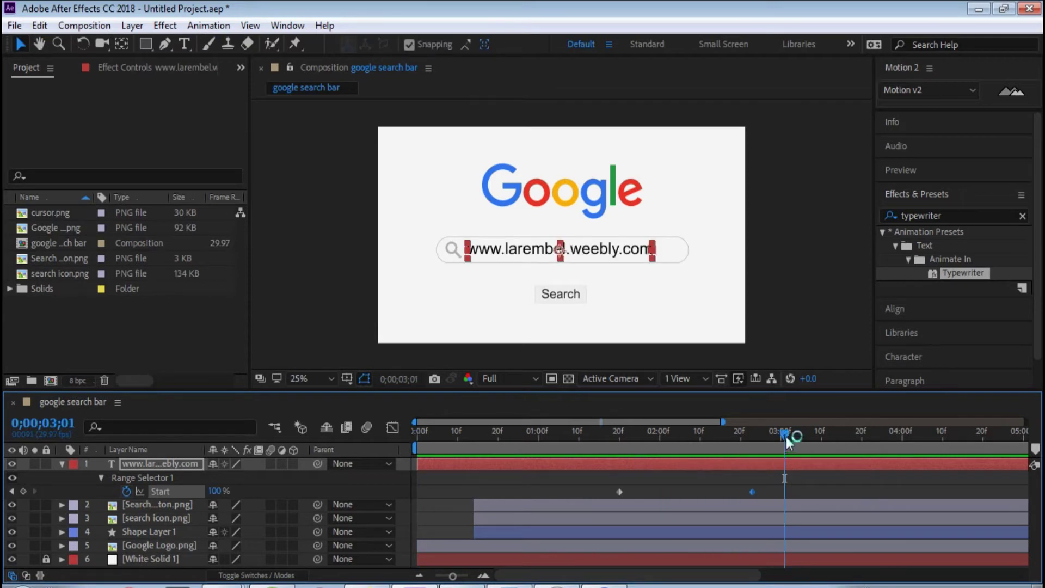
left_click(556, 330)
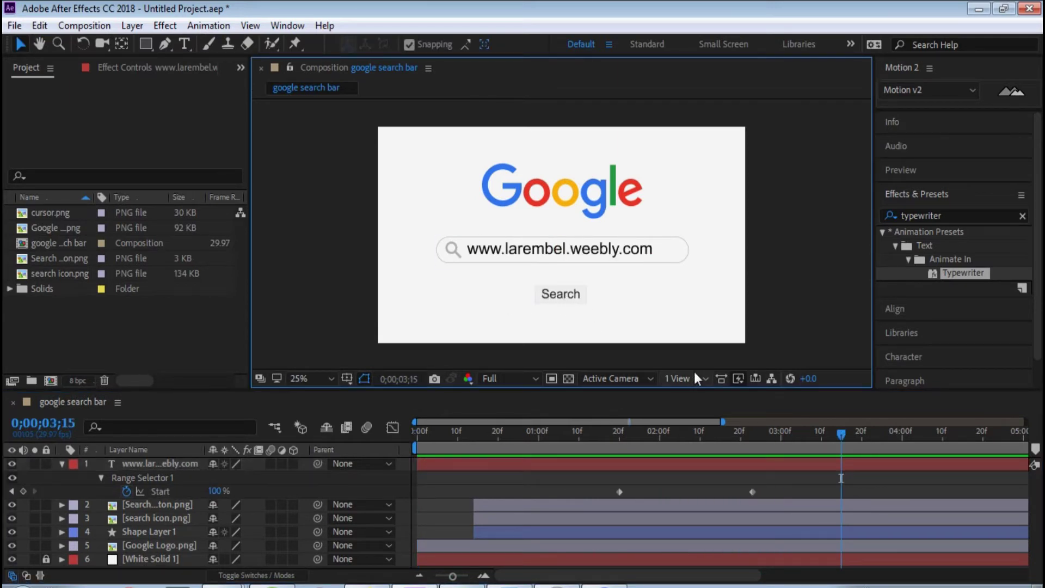
Shift the final Start keyframe later so the full URL appears by 3;00.
mouse_move(767, 435)
left_mouse_down()
mouse_move(738, 431)
mouse_move(788, 440)
mouse_move(746, 447)
left_mouse_up()
left_click(737, 485)
left_click_drag(751, 493, 766, 490)
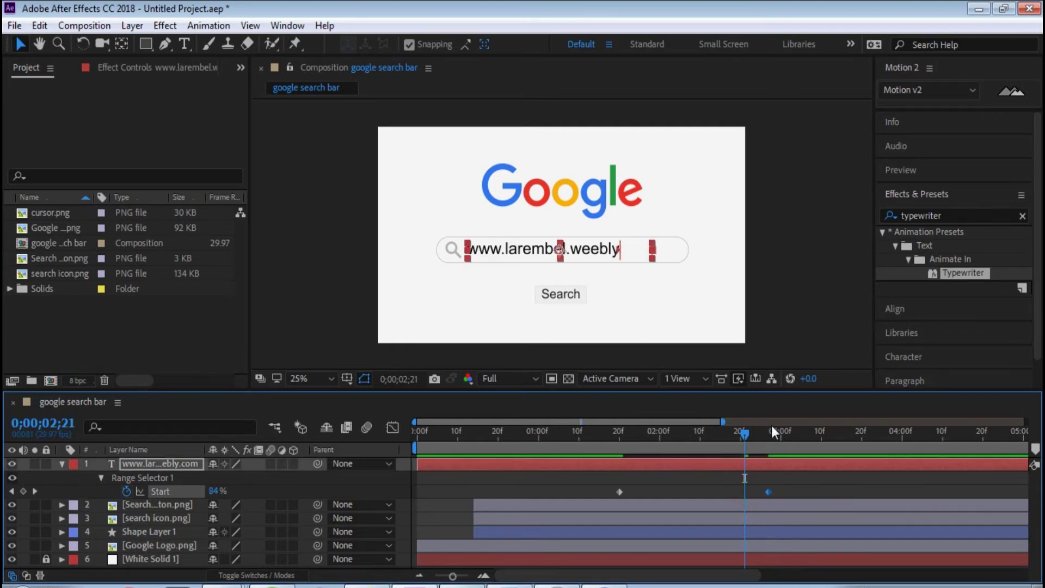
left_click(747, 435)
left_click_drag(747, 435, 782, 437)
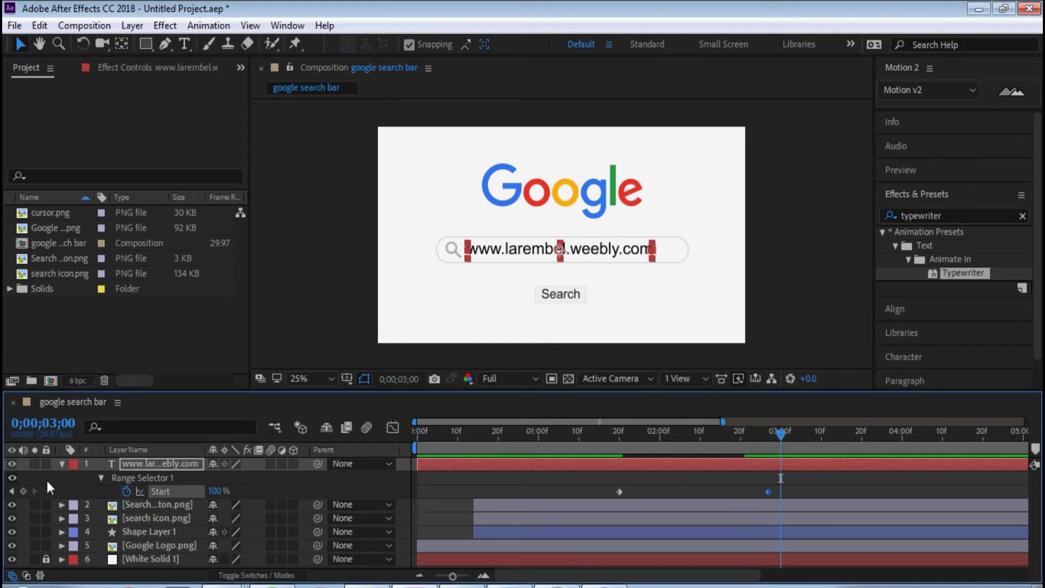
left_click(59, 464)
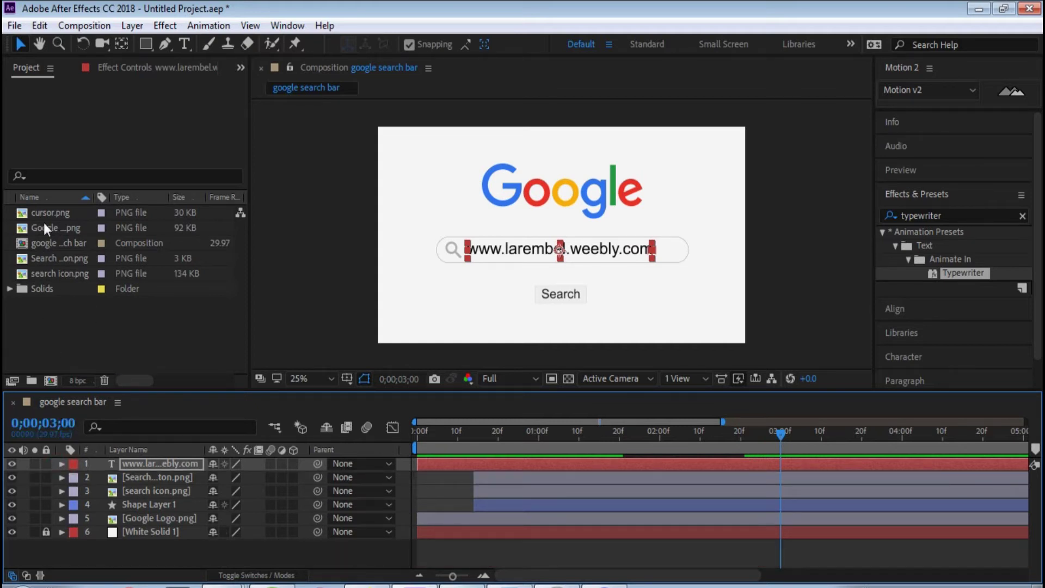
Add cursor.png as a new layer scaled down to 3%, and show its opacity.
left_click_drag(44, 216, 113, 455)
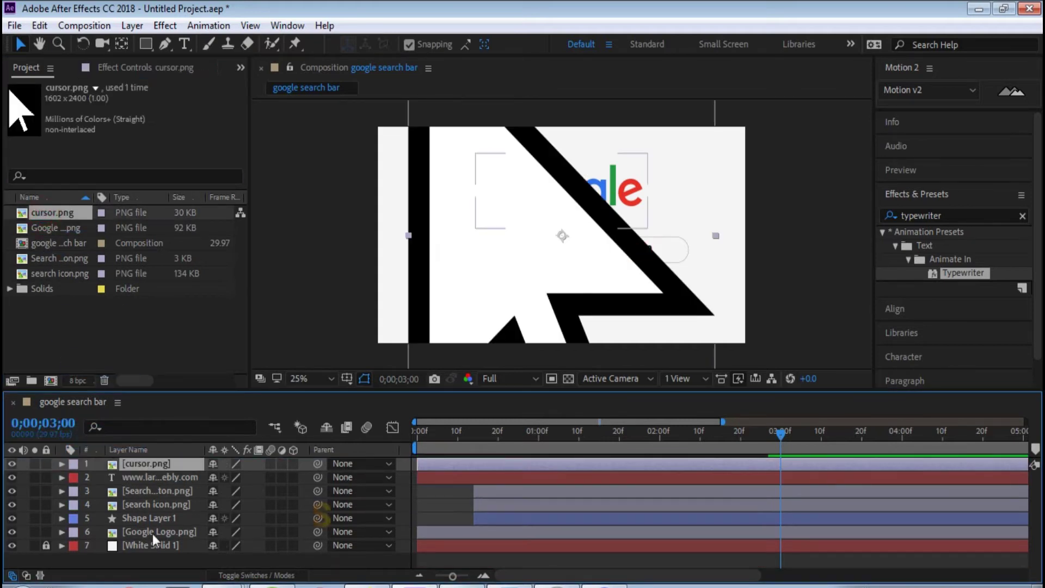
key("s")
left_click_drag(232, 477, 131, 465)
scroll(554, 264, "up", 4)
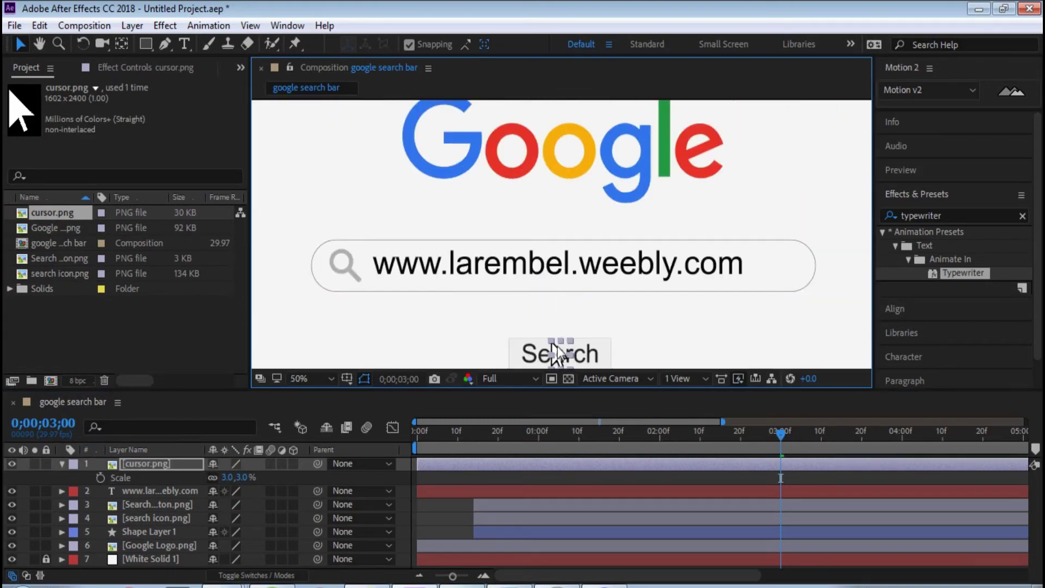
scroll(573, 339, "down", 2)
left_click(660, 280)
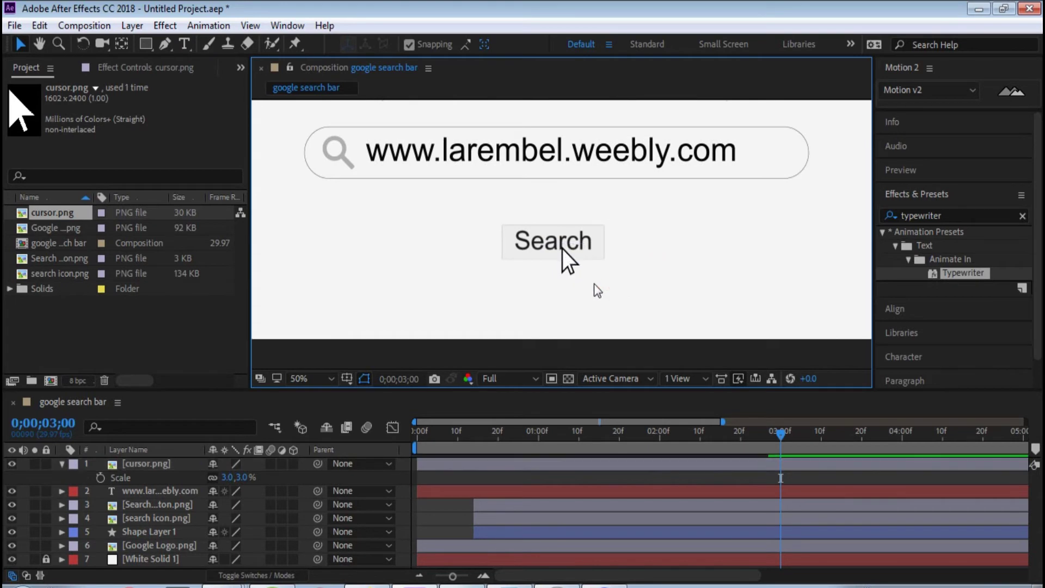
left_click(779, 462)
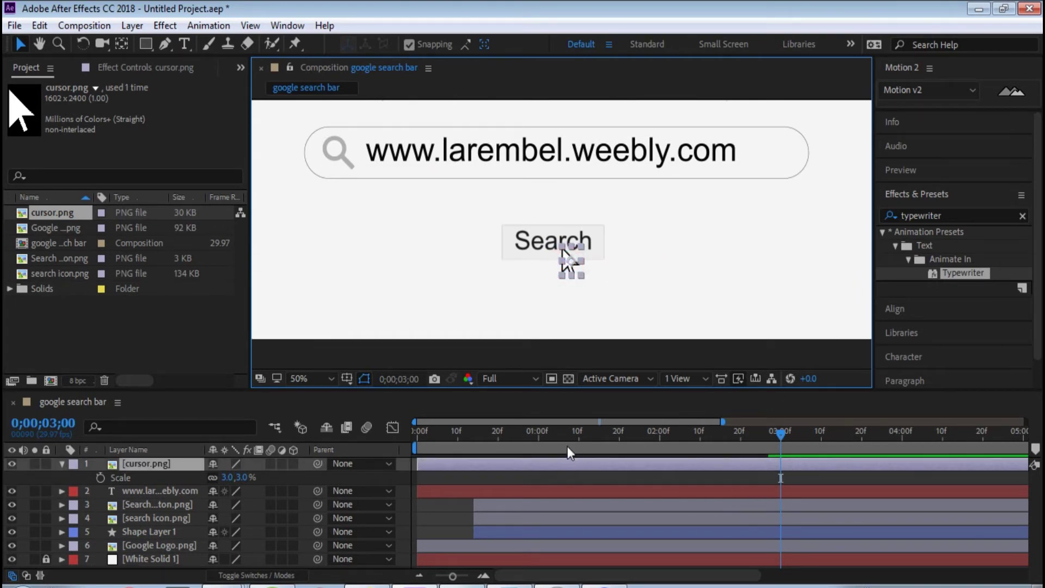
left_click(148, 464)
key("t")
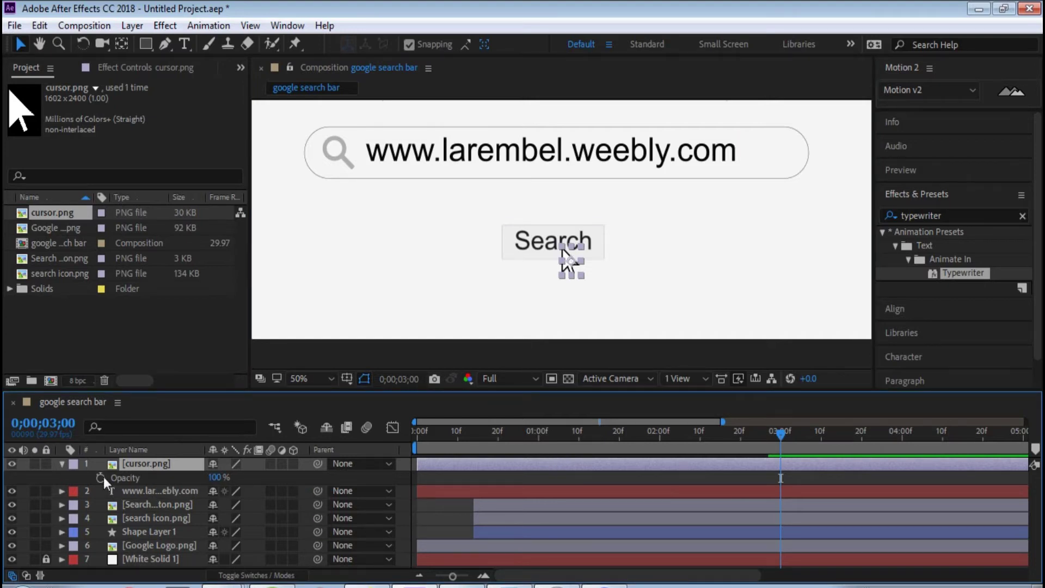
Key the cursor's opacity at 0% at 3;00 and 100% at 3;10, then scrub to preview.
left_click(101, 477)
left_click(216, 478)
type("0")
key("Return")
left_click_drag(777, 436, 820, 441)
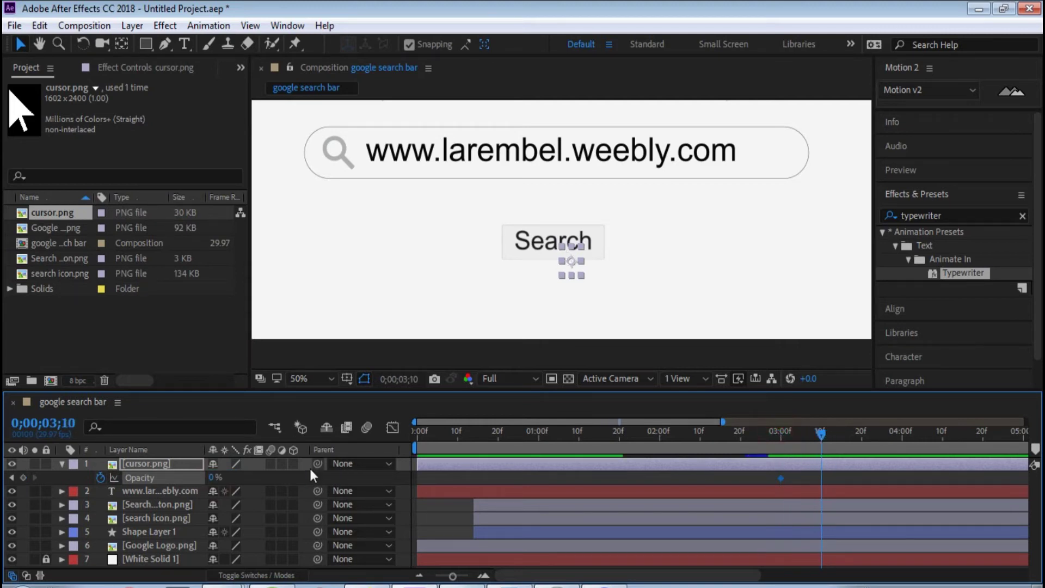
left_click(213, 480)
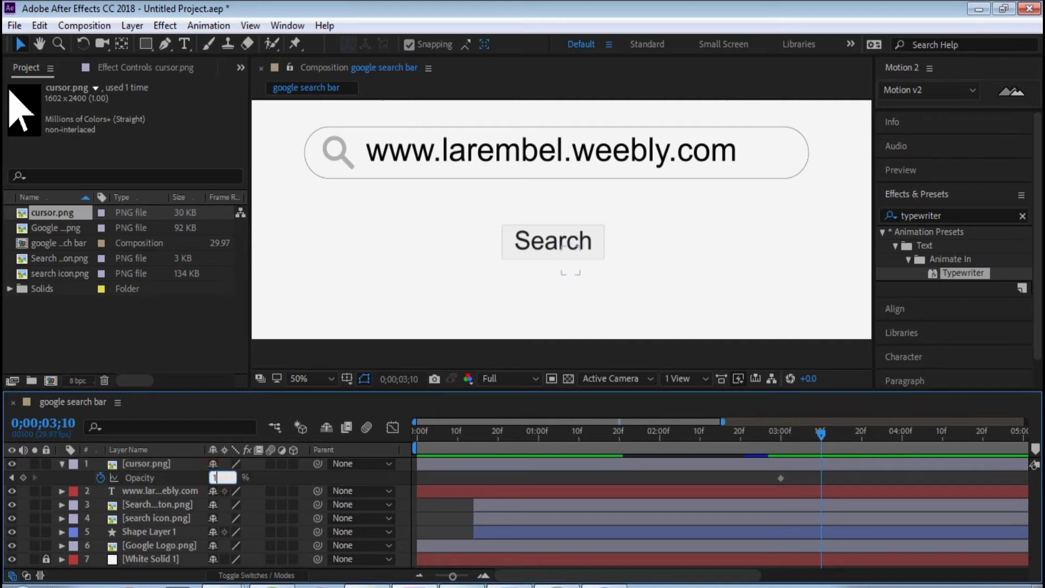
type("100")
key("Return")
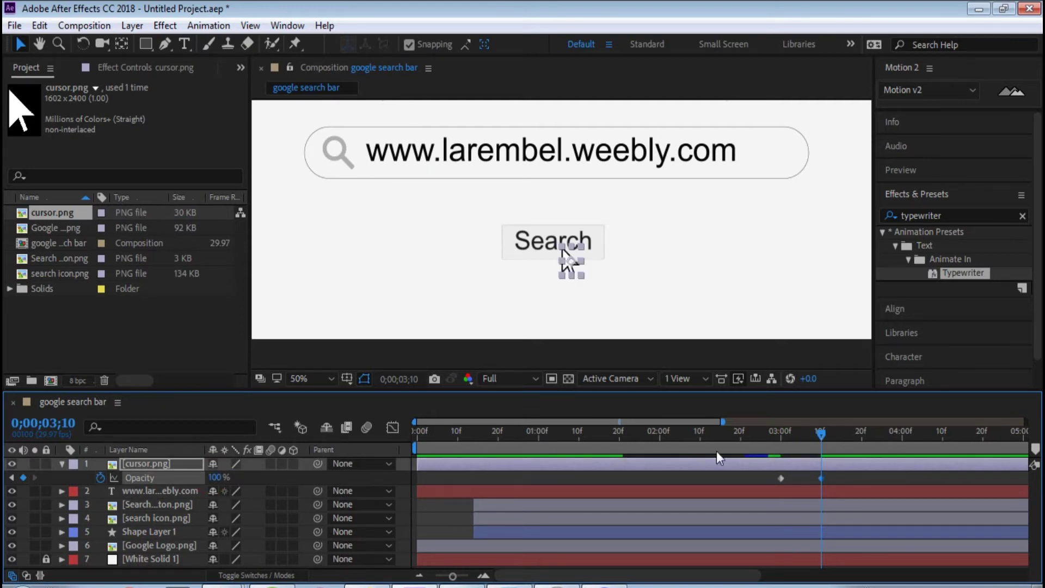
left_click_drag(752, 433, 784, 431)
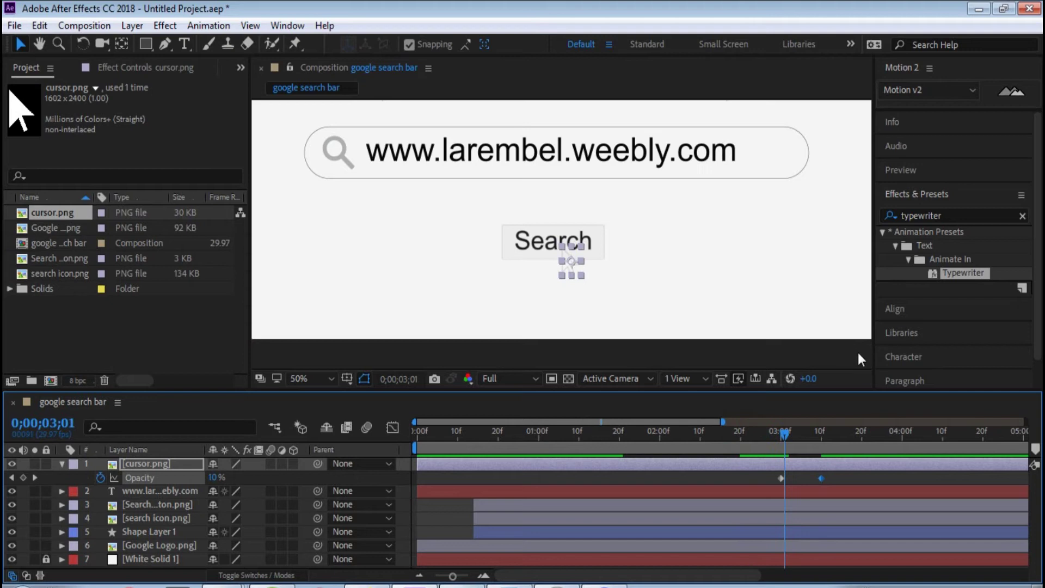
left_click_drag(784, 441, 819, 434)
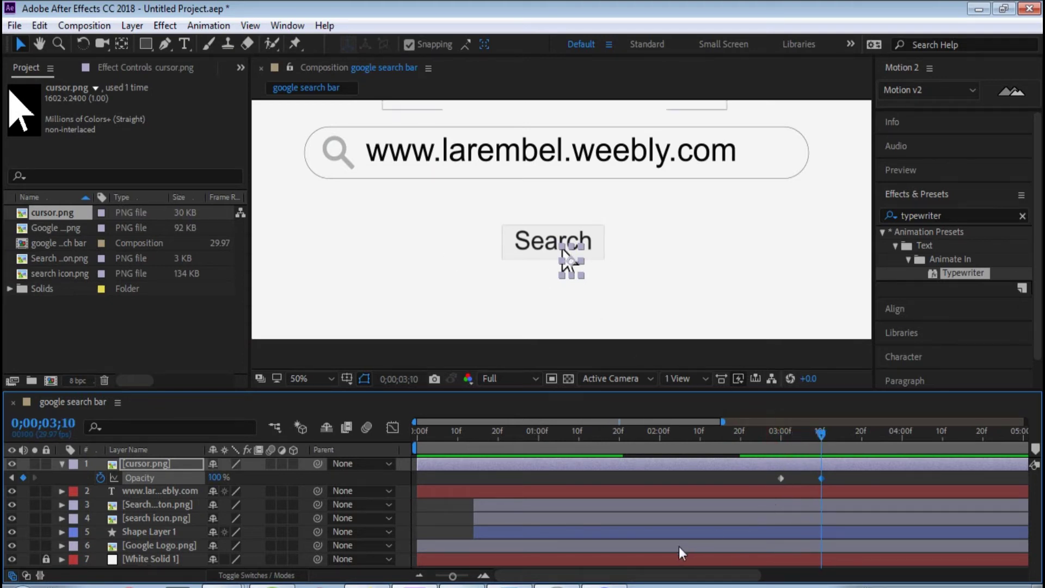
left_click_drag(682, 578, 729, 580)
left_click_drag(725, 428, 725, 434)
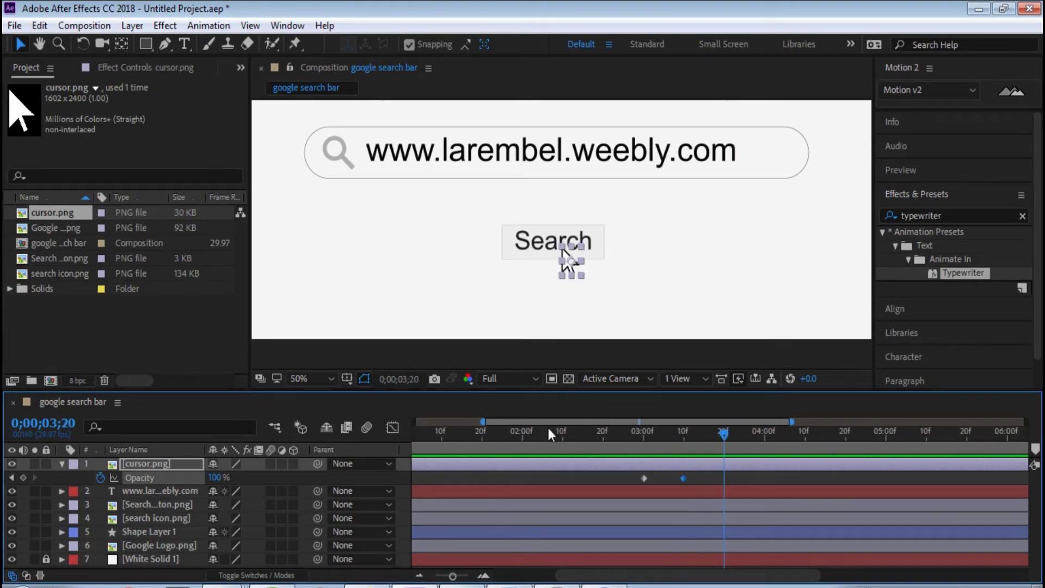
Add starting Scale keyframes to the cursor and Search button layers.
left_click(63, 464)
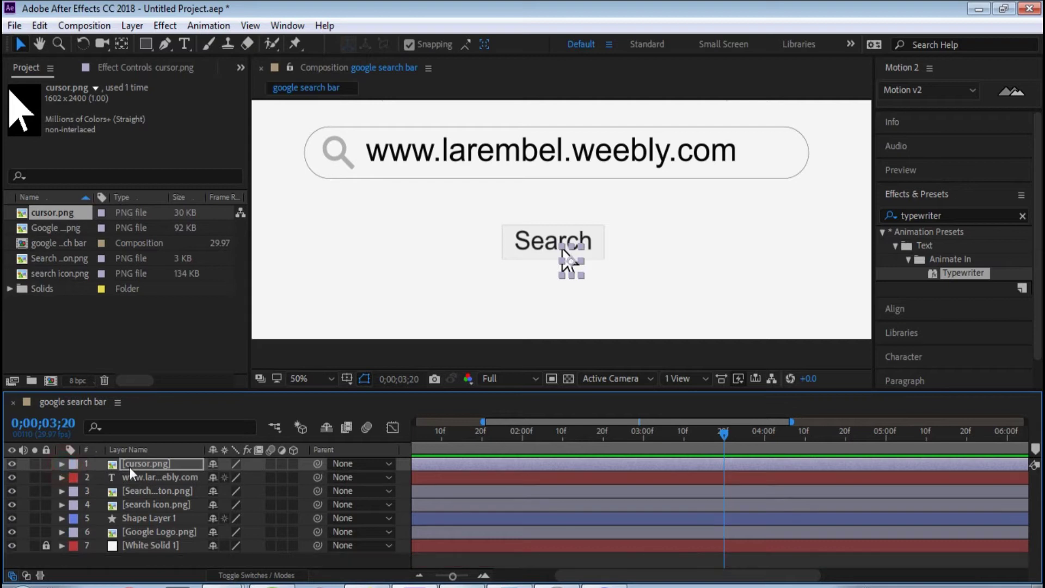
left_click(158, 491)
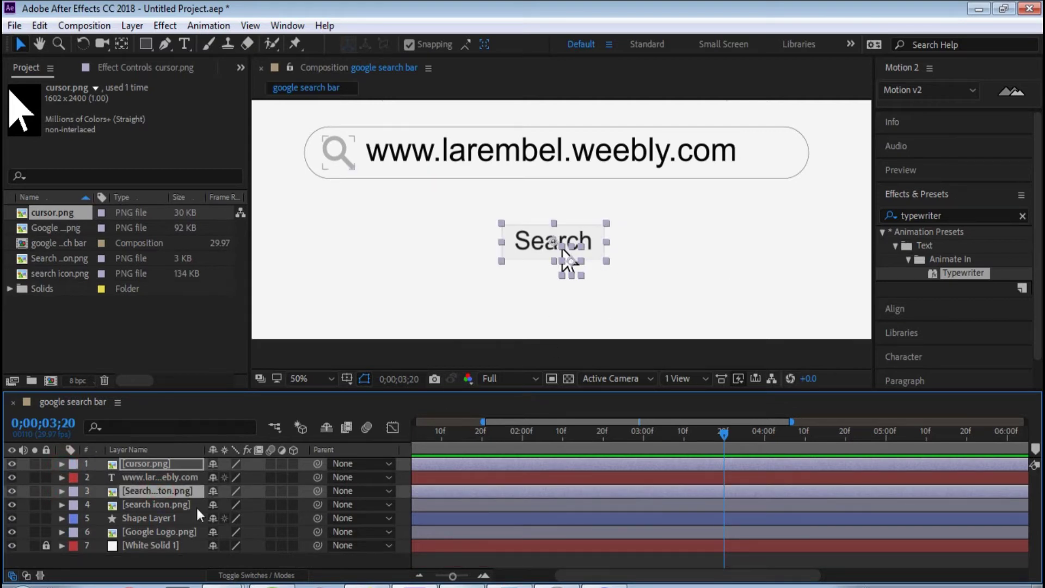
key("s")
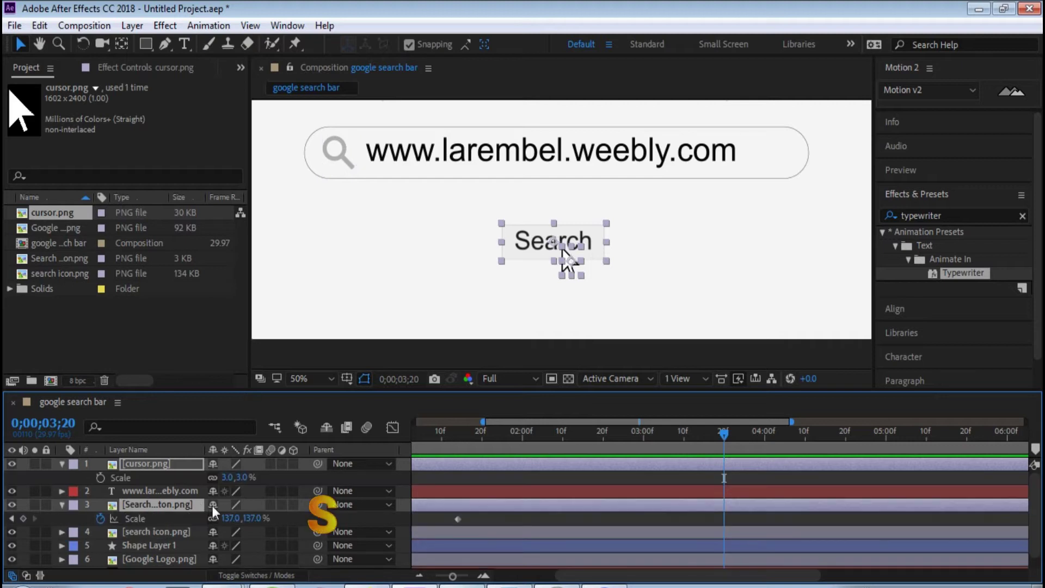
key("alt+shift+s")
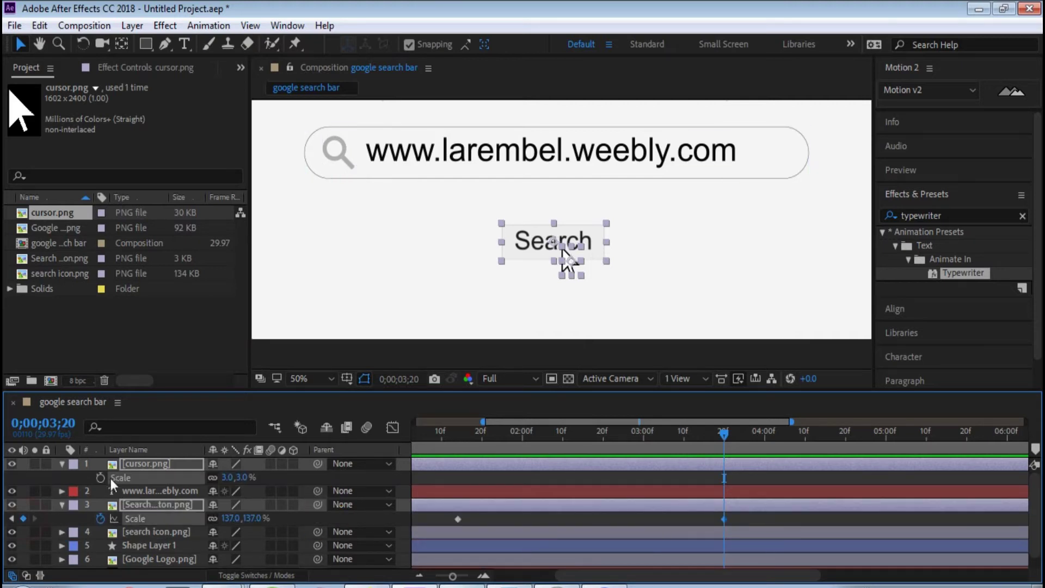
left_click(100, 479)
left_click_drag(725, 439, 765, 438)
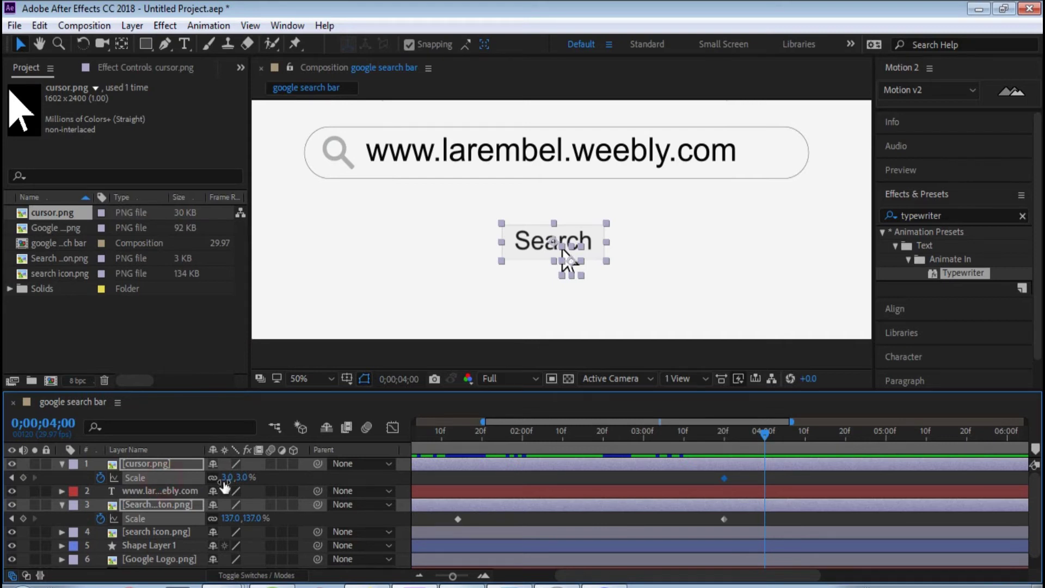
At 4;00, set the cursor scale to 0 and the Search button to 123%.
left_click(178, 466)
left_click(173, 532)
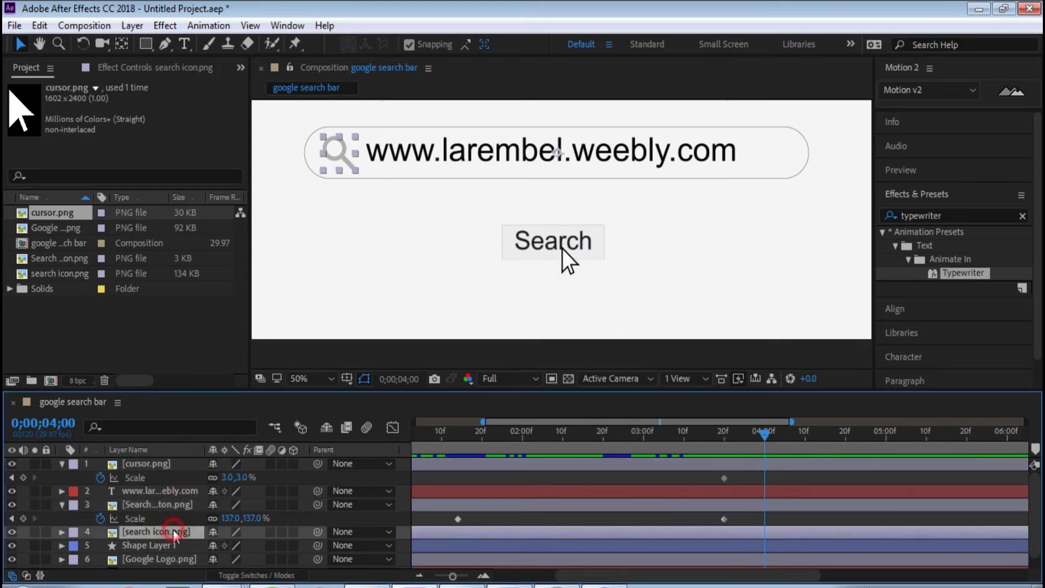
left_click(159, 465)
left_click(231, 477)
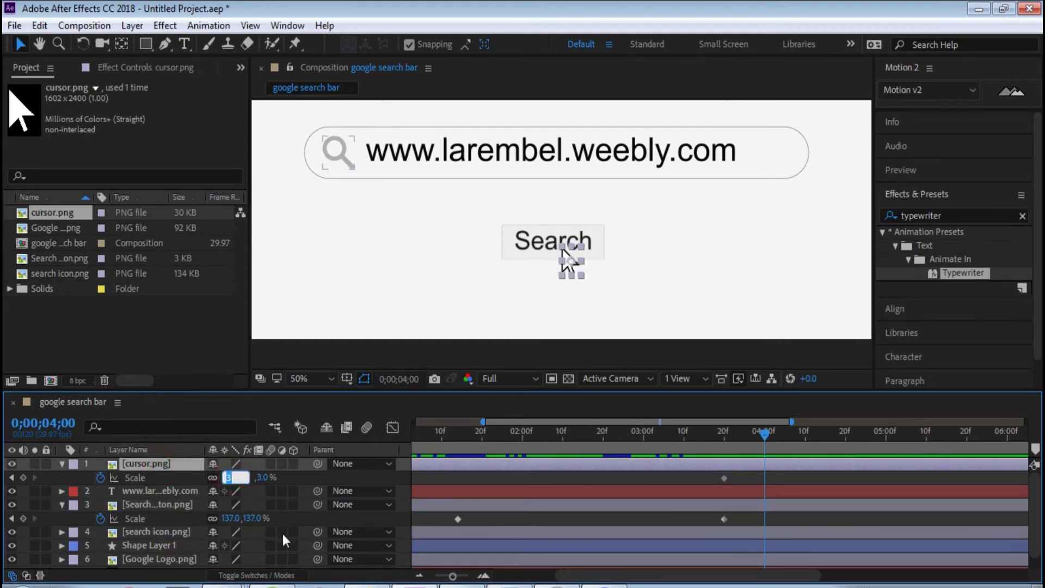
type("0")
key("Return")
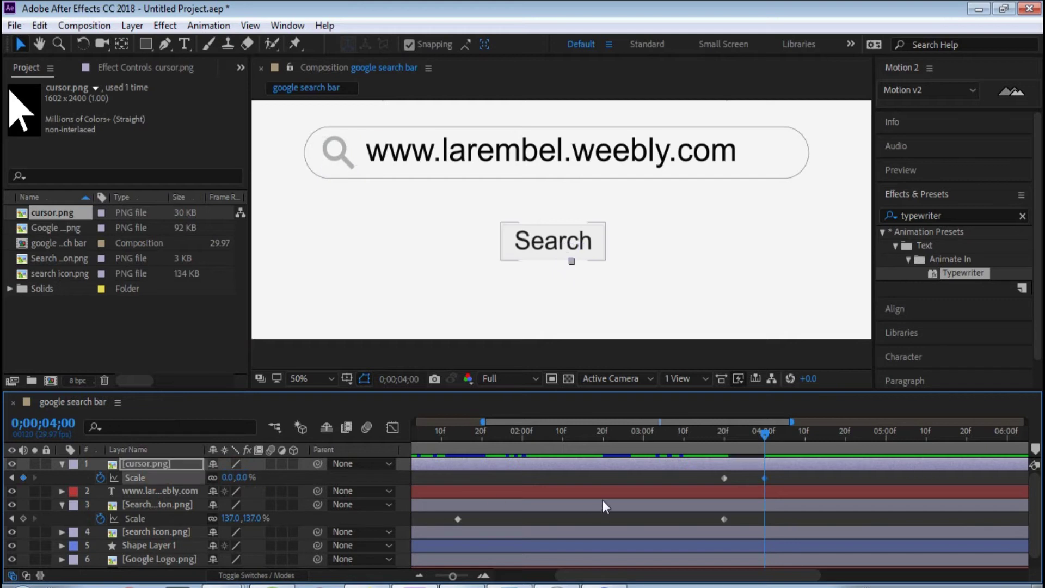
left_click(766, 518)
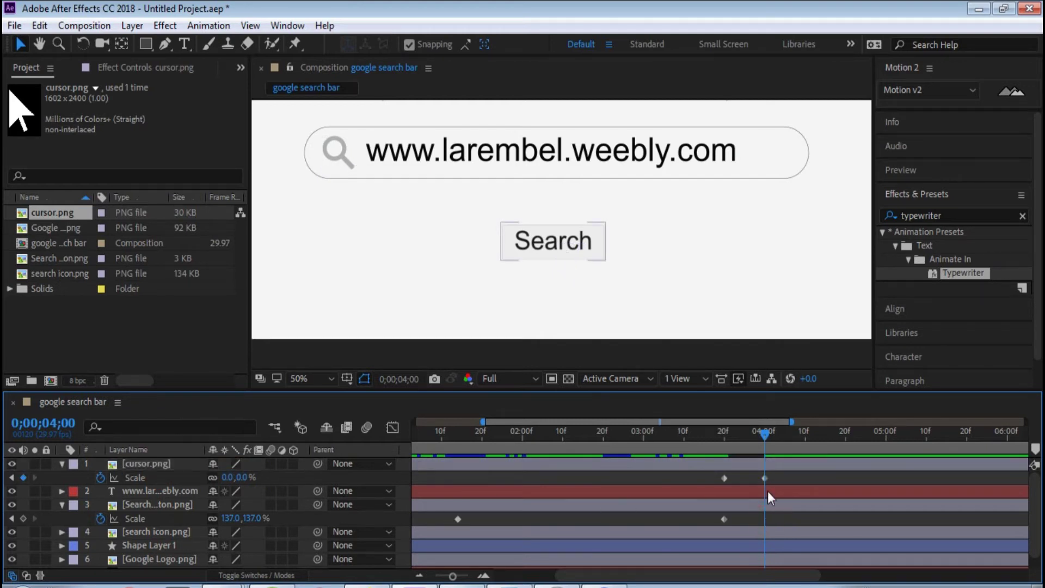
left_click(233, 518)
type("123")
key("Return")
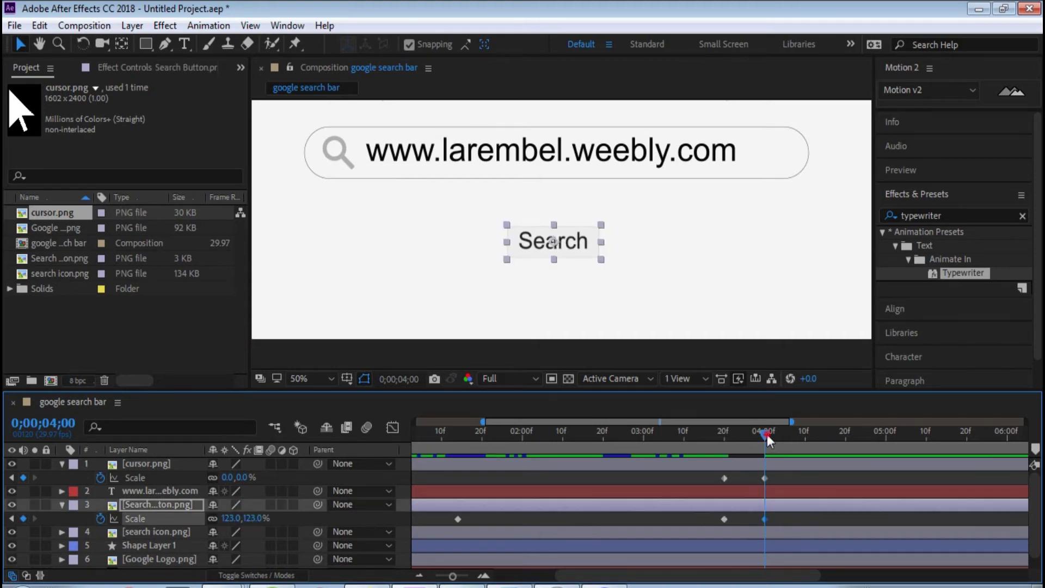
At 4;10, paste the original 3% cursor and 137% button scale keyframes, then preview.
left_click_drag(767, 440, 807, 437)
left_click(725, 479)
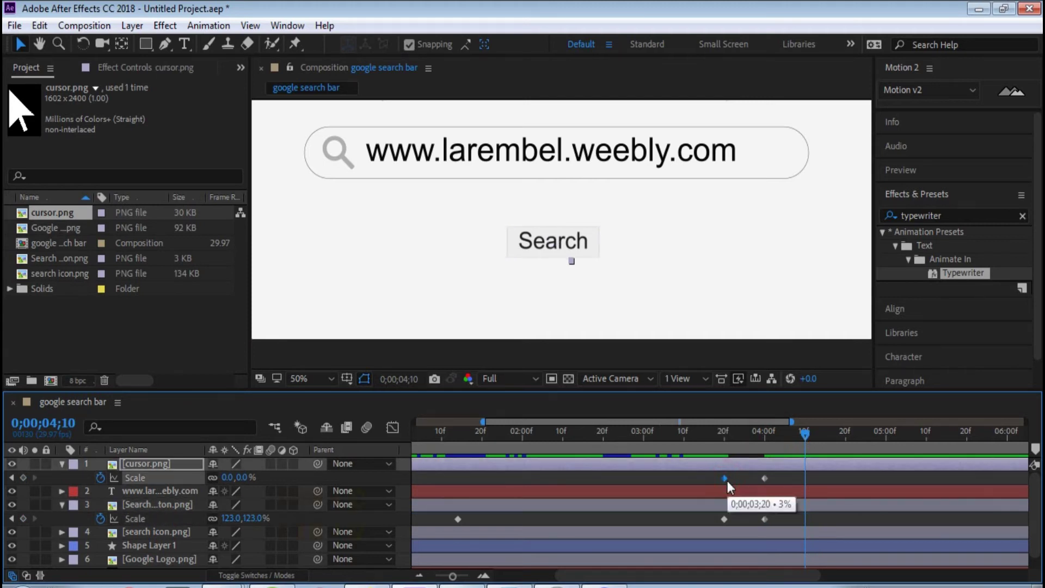
key("ctrl+c")
key("ctrl+v")
left_click(724, 518)
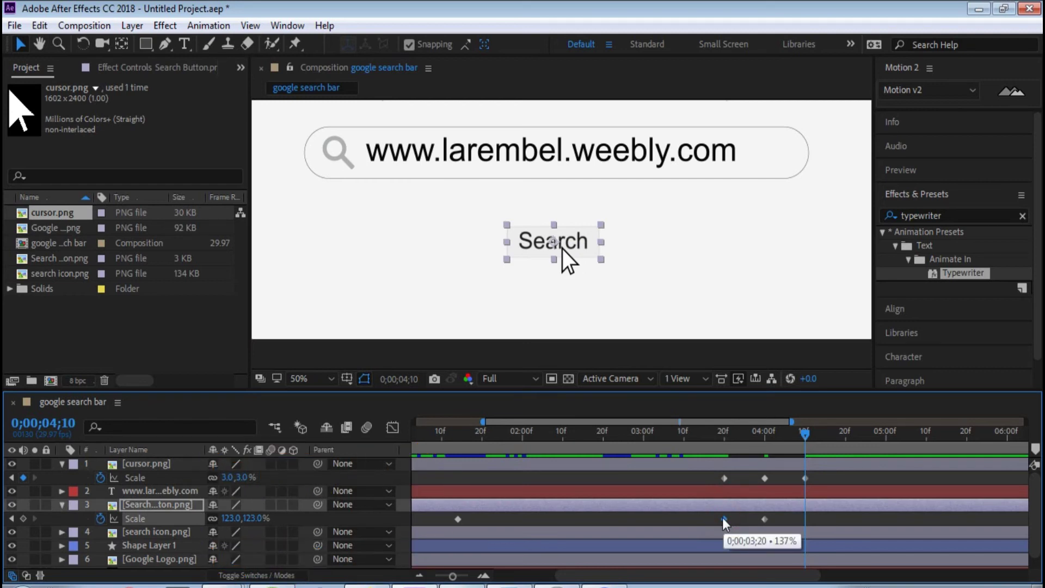
key("ctrl+c")
key("ctrl+v")
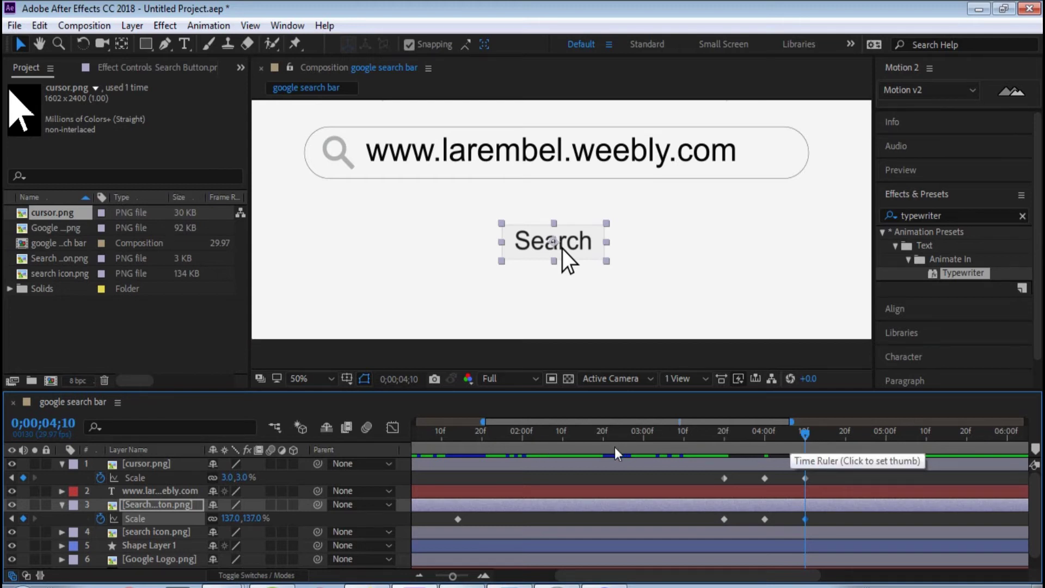
left_click_drag(469, 437, 834, 429)
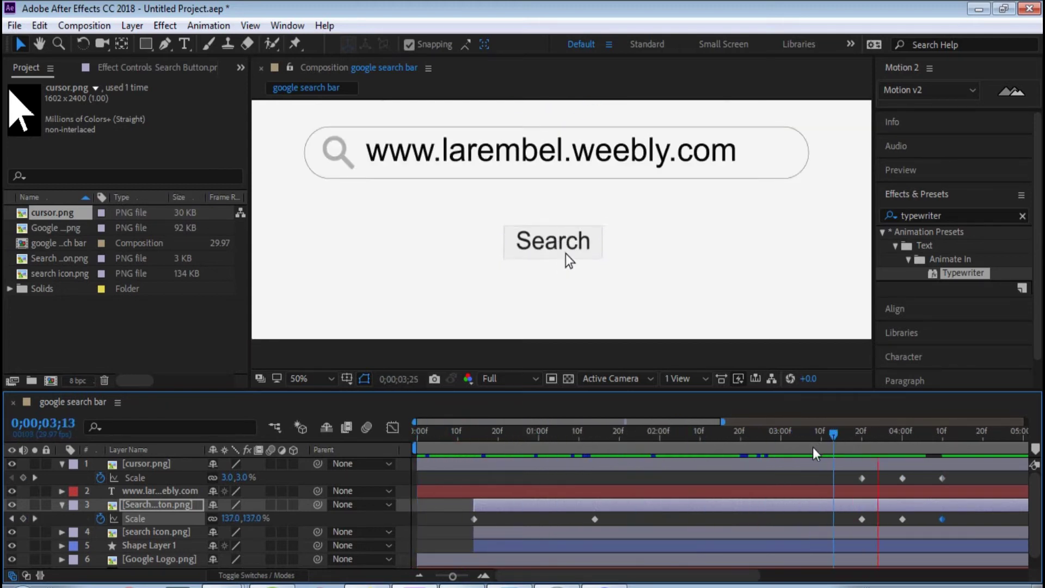
Apply Easy Ease to the click Scale keyframes of the cursor and Search button.
left_click(845, 431)
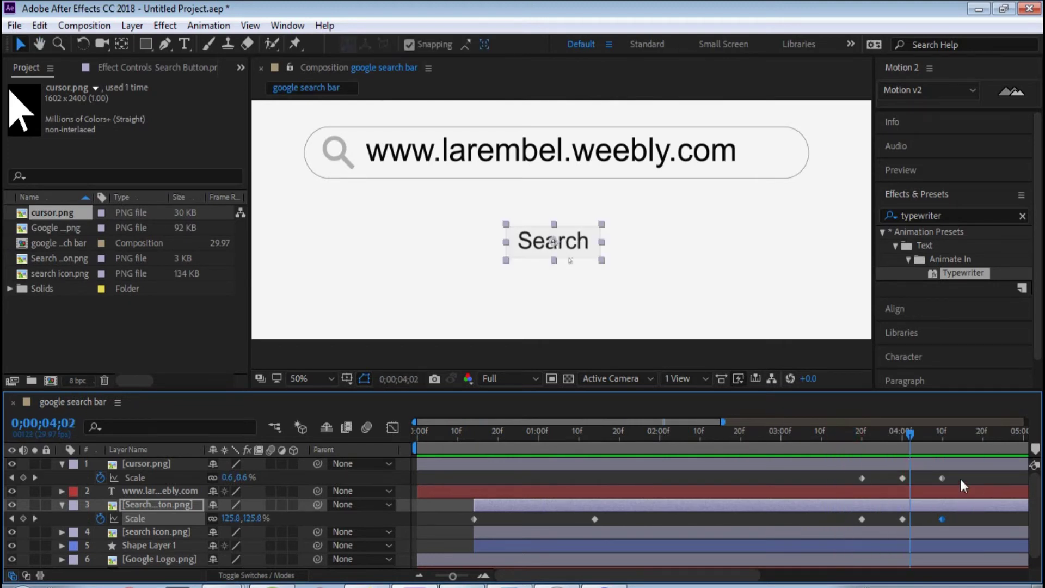
mouse_move(960, 473)
left_mouse_down()
mouse_move(822, 499)
mouse_move(821, 528)
left_mouse_up()
right_click(861, 518)
mouse_move(923, 502)
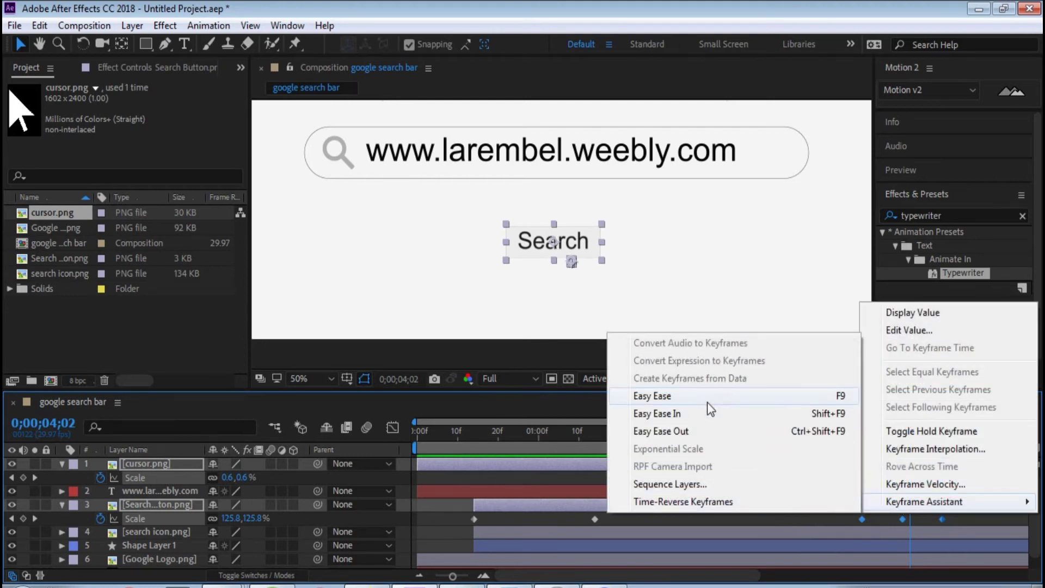
left_click(707, 397)
Play back and scrub through the eased click animation.
left_click(841, 429)
key("space")
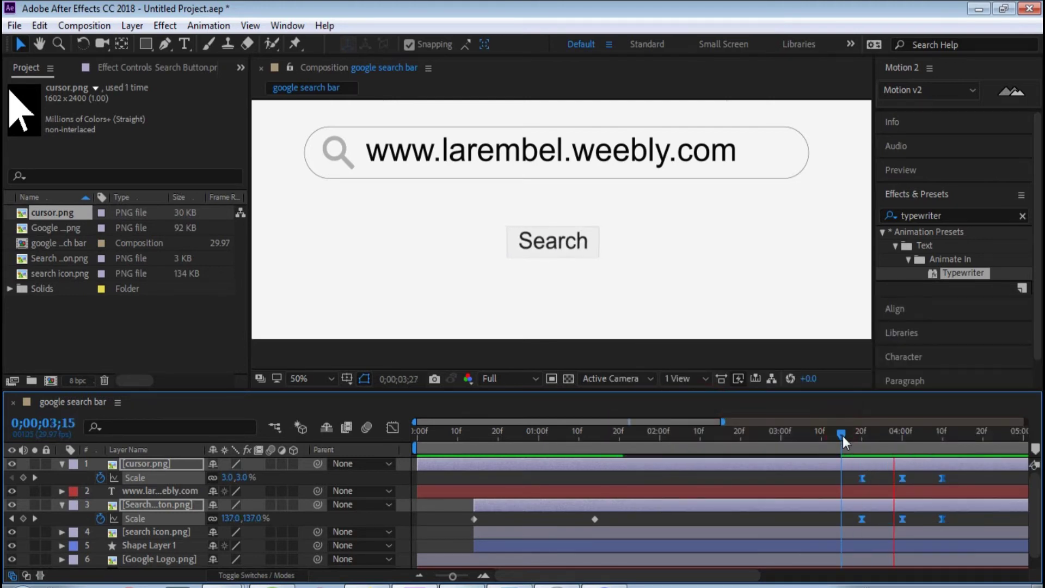
key("space")
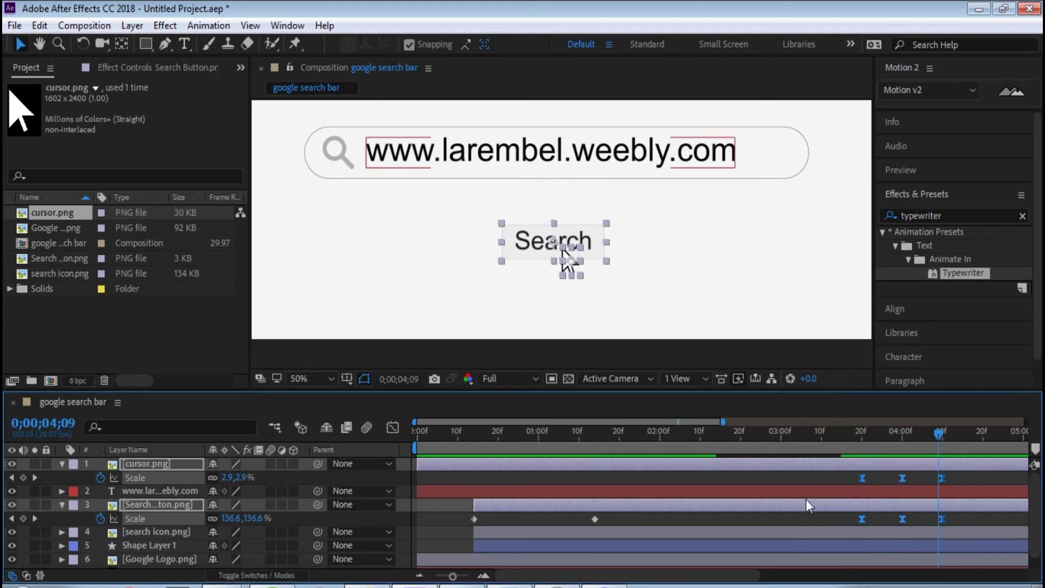
scroll(690, 559, "right", 2)
scroll(690, 558, "right", 2)
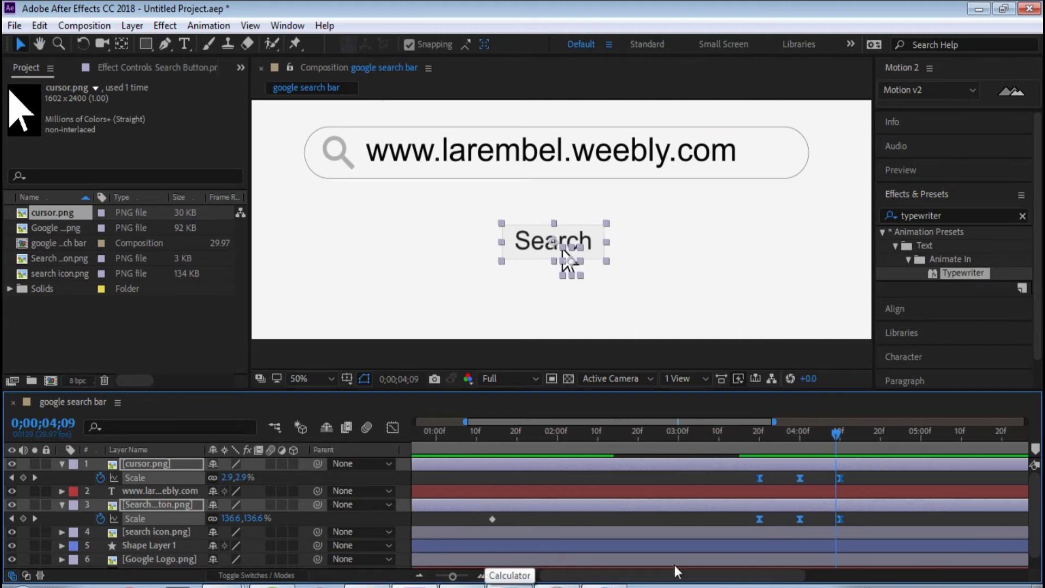
left_click_drag(730, 437, 748, 435)
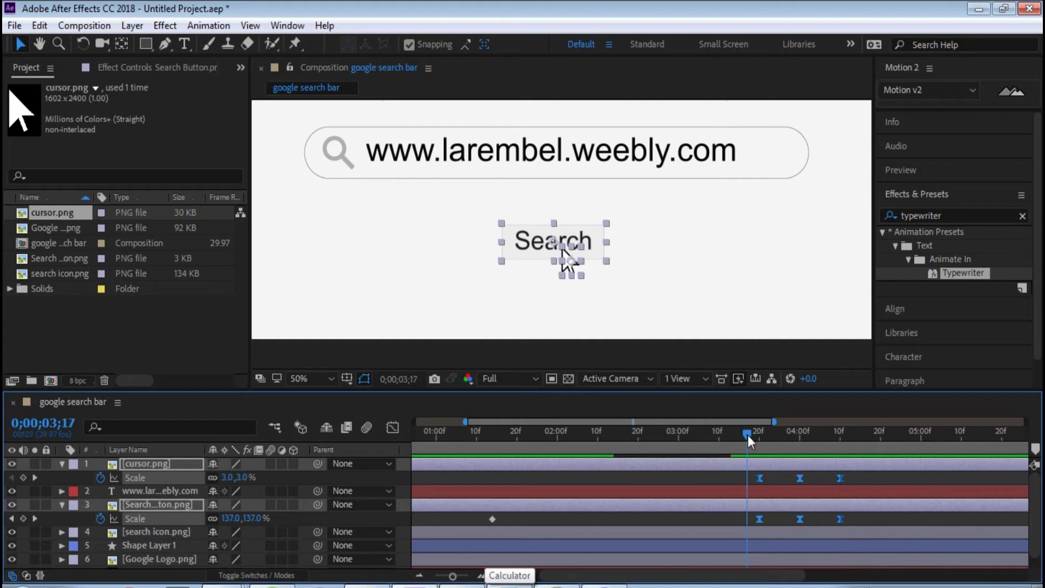
left_click(317, 341)
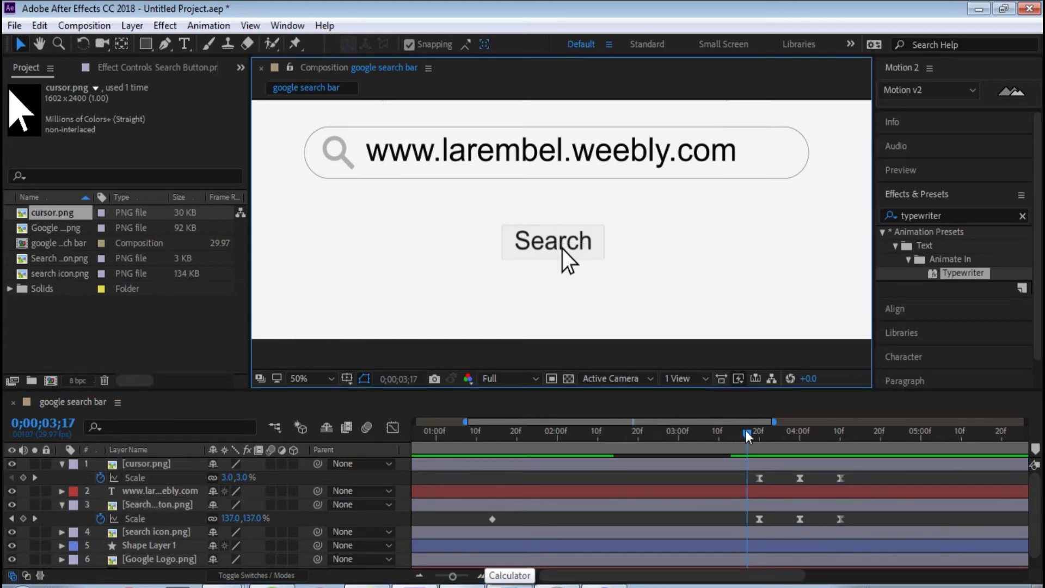
mouse_move(747, 433)
left_mouse_down()
mouse_move(794, 435)
mouse_move(771, 435)
left_mouse_up()
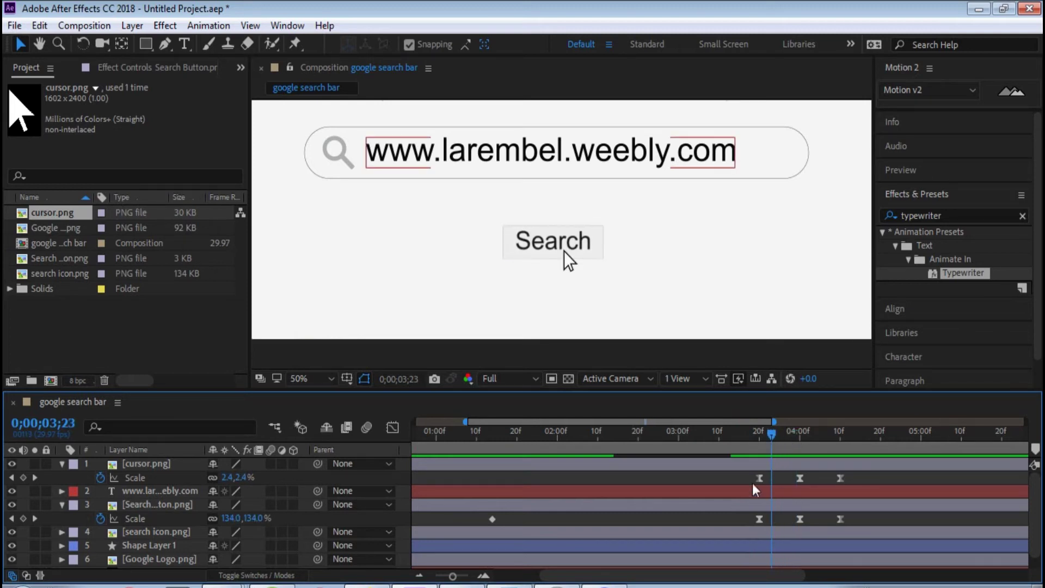
Move the cursor's anchor point to its arrow tip and scrub through the click.
left_click(137, 465)
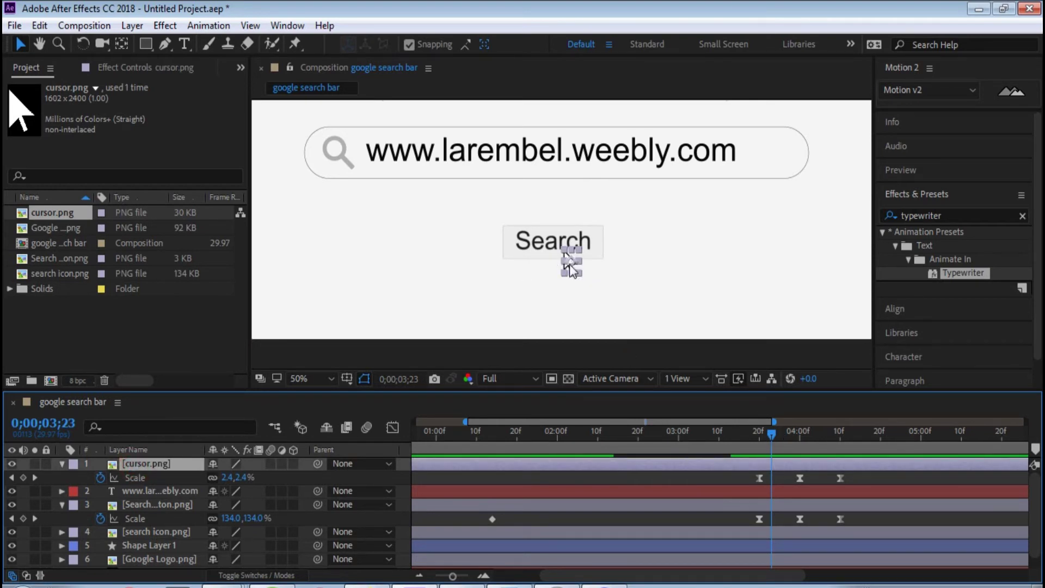
key("y")
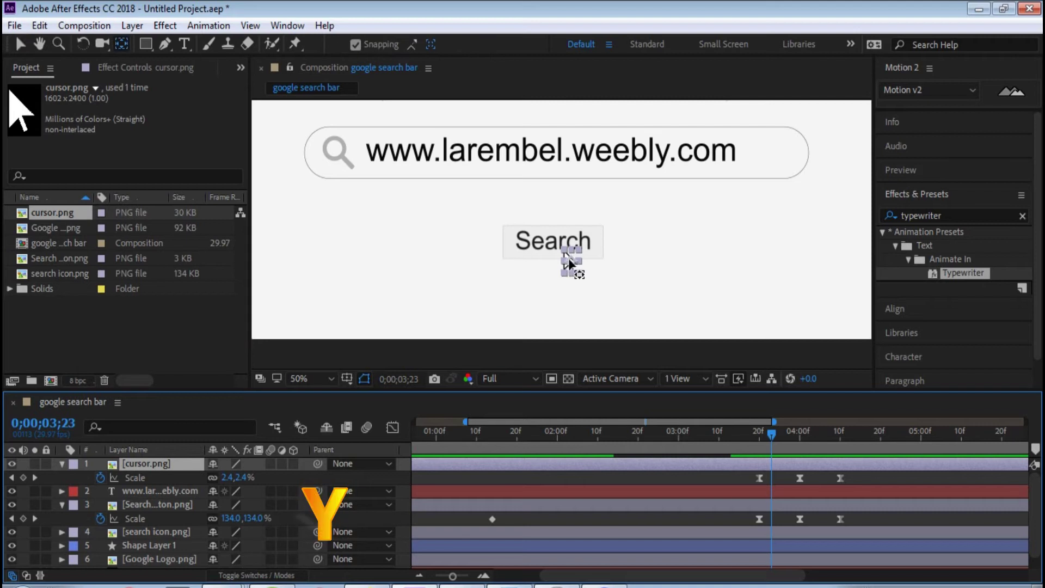
left_click_drag(570, 261, 554, 245)
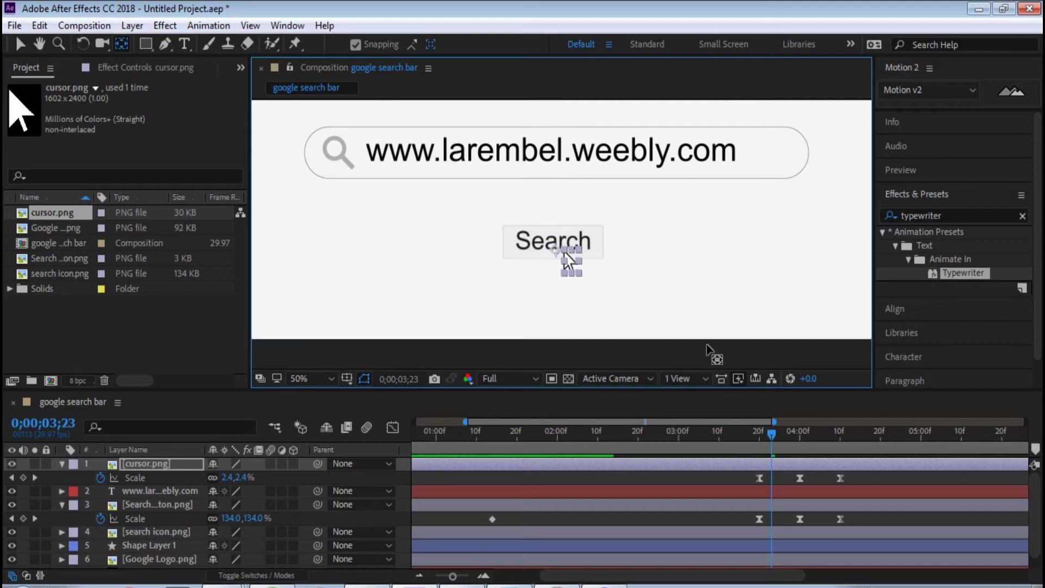
mouse_move(767, 437)
left_mouse_down()
mouse_move(734, 437)
mouse_move(742, 437)
left_mouse_up()
left_click(764, 353)
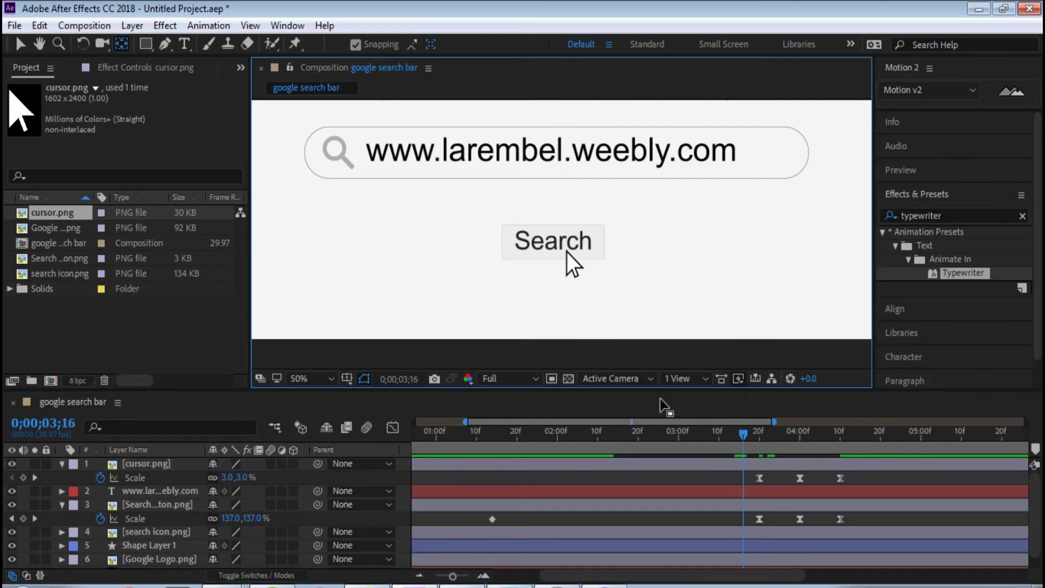
left_click(665, 347)
left_click_drag(749, 435, 792, 436)
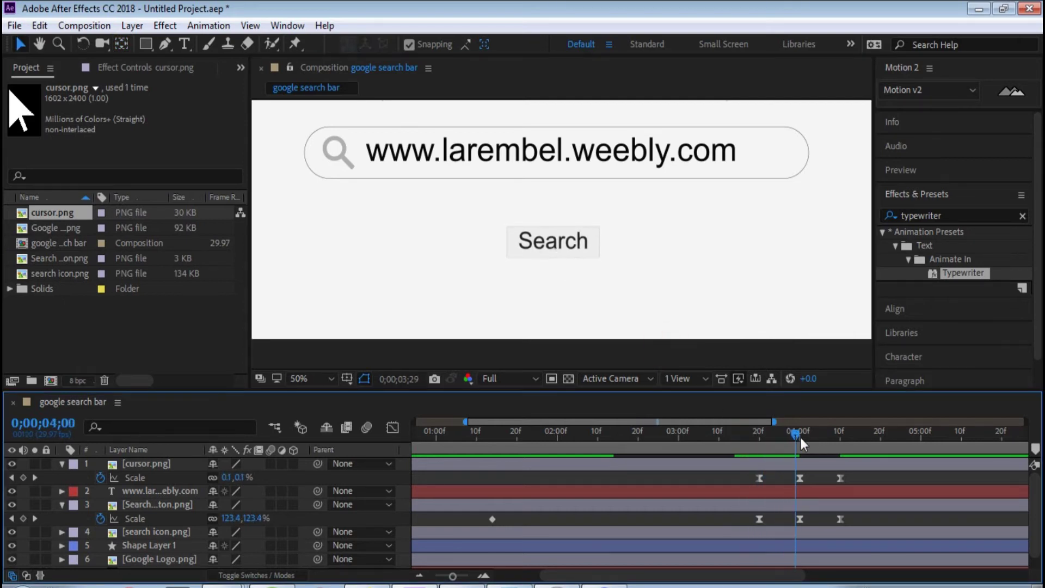
mouse_move(792, 437)
left_mouse_down()
mouse_move(760, 452)
mouse_move(821, 459)
left_mouse_up()
Change the cursor's 4;00 scale keyframe to 1.5% and preview the click.
left_click(801, 478)
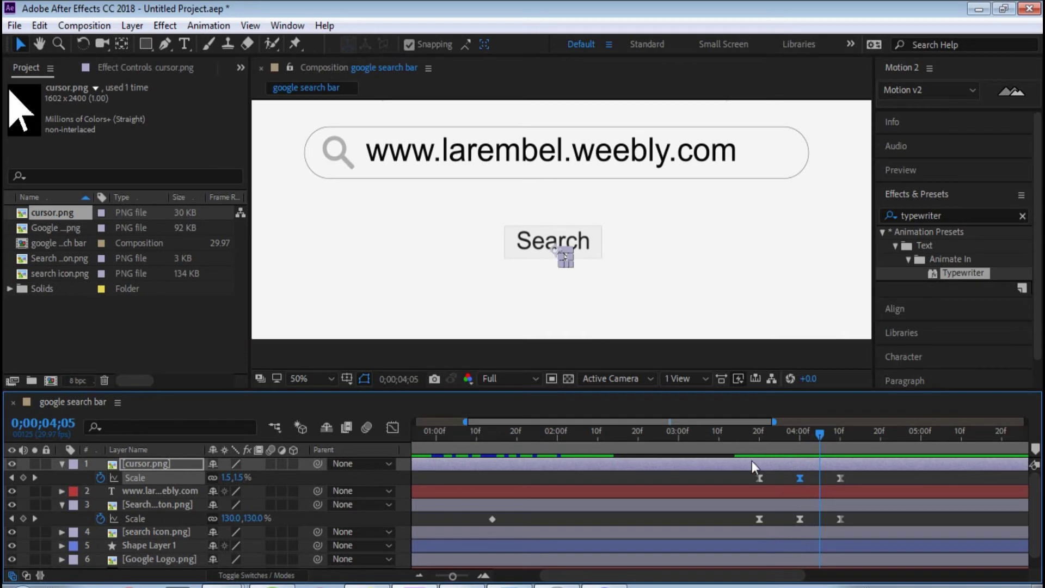
left_click_drag(812, 430, 797, 443)
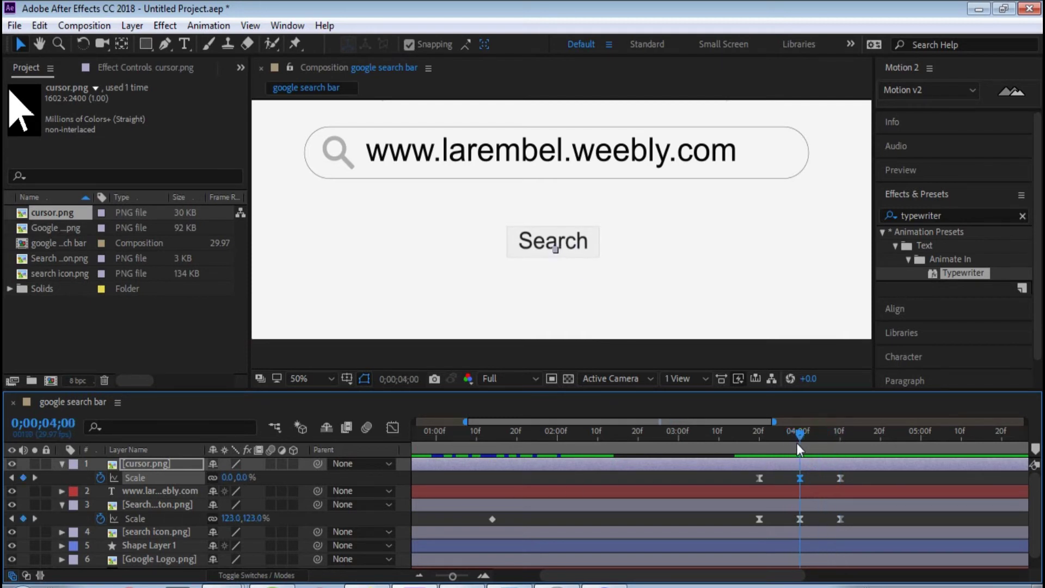
left_click(245, 478)
type("1.5")
key("Return")
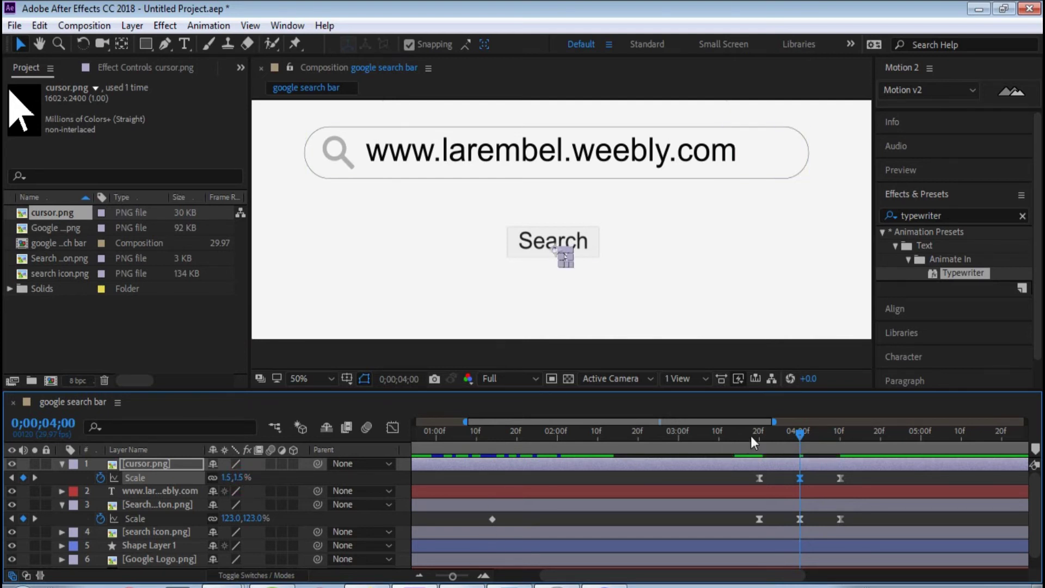
left_click(762, 432)
left_click_drag(749, 434, 828, 452)
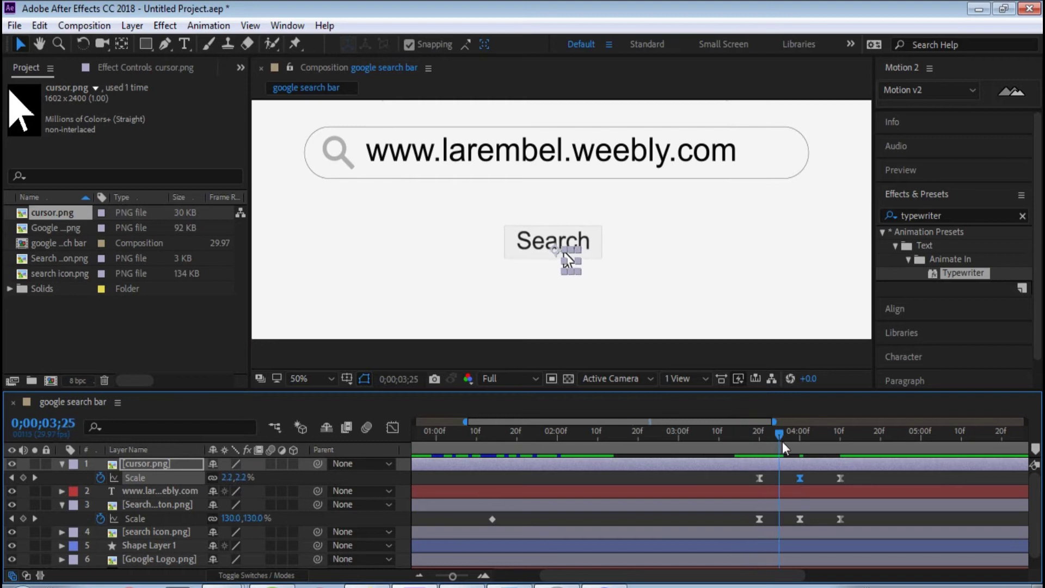
key("space")
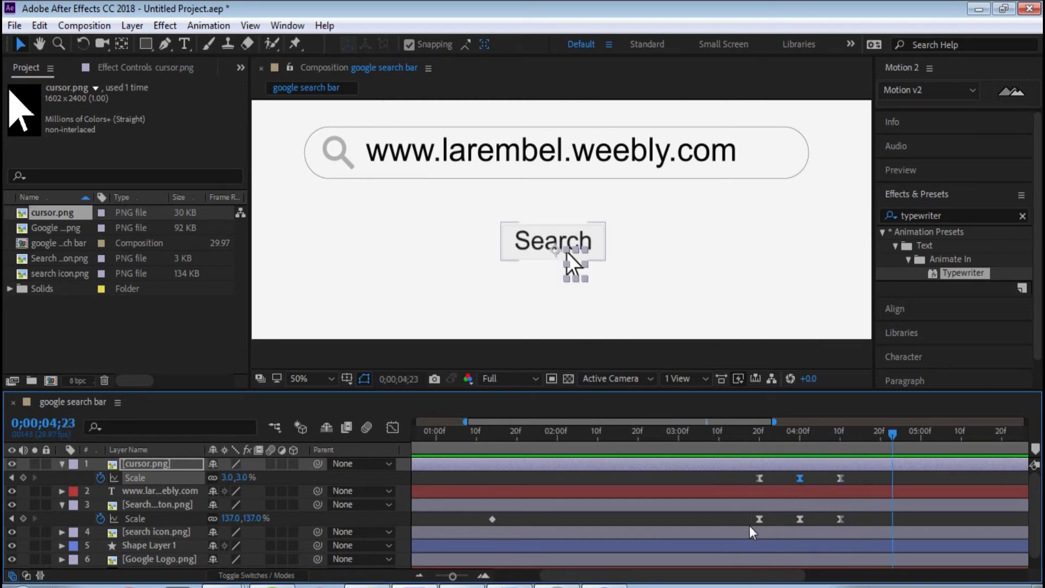
At 4;20, key the cursor layer's opacity to 0%.
left_click_drag(741, 442, 892, 446)
left_click(884, 434)
left_click(880, 437)
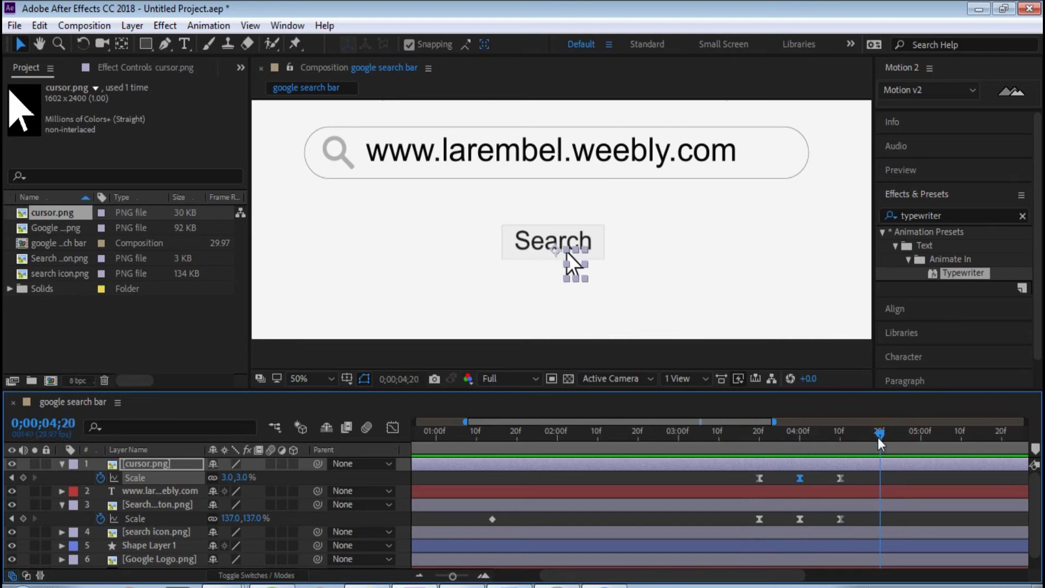
left_click(883, 476)
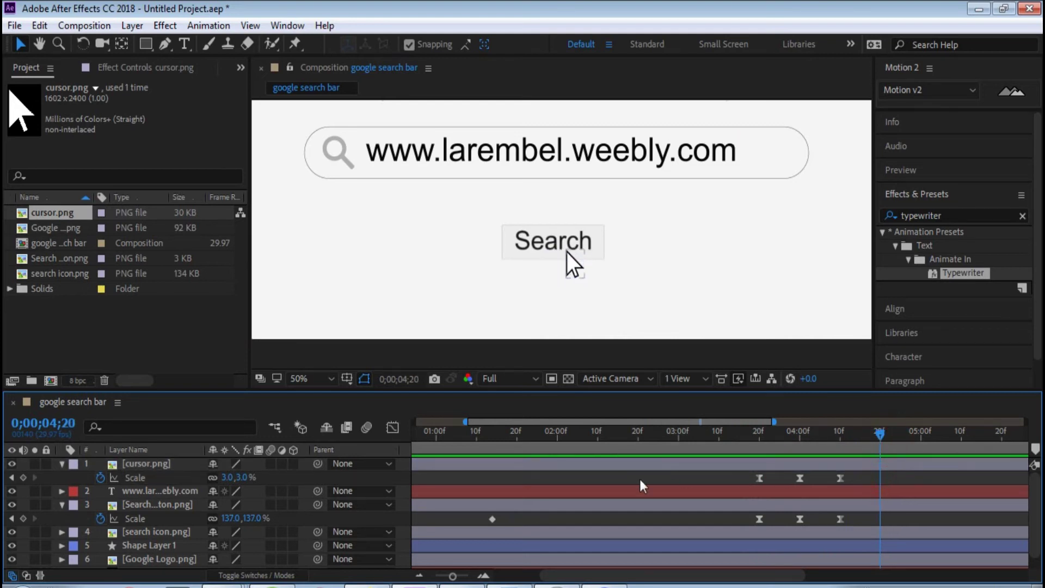
key("t")
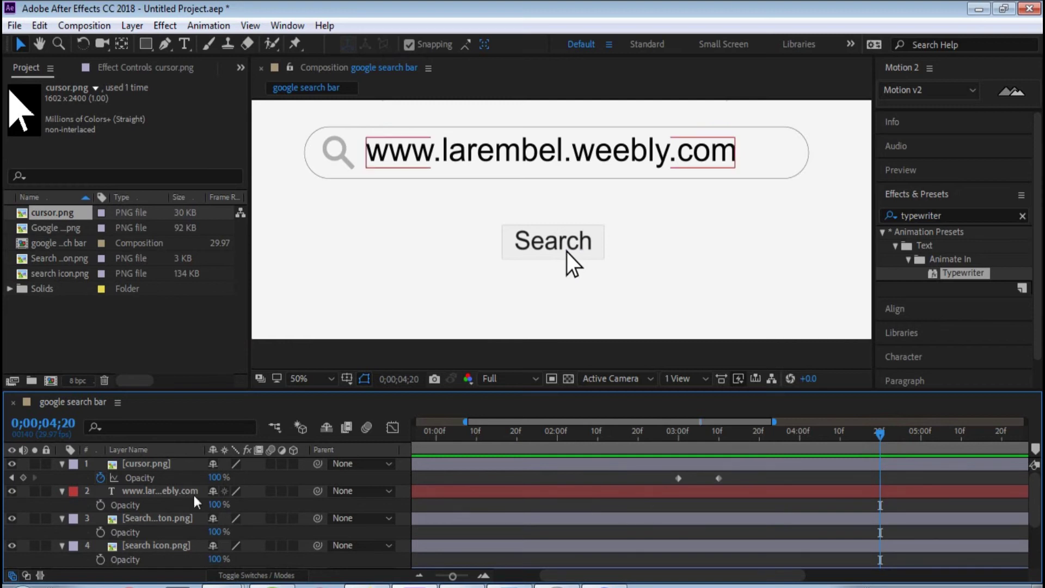
left_click(216, 477)
type("0")
key("Return")
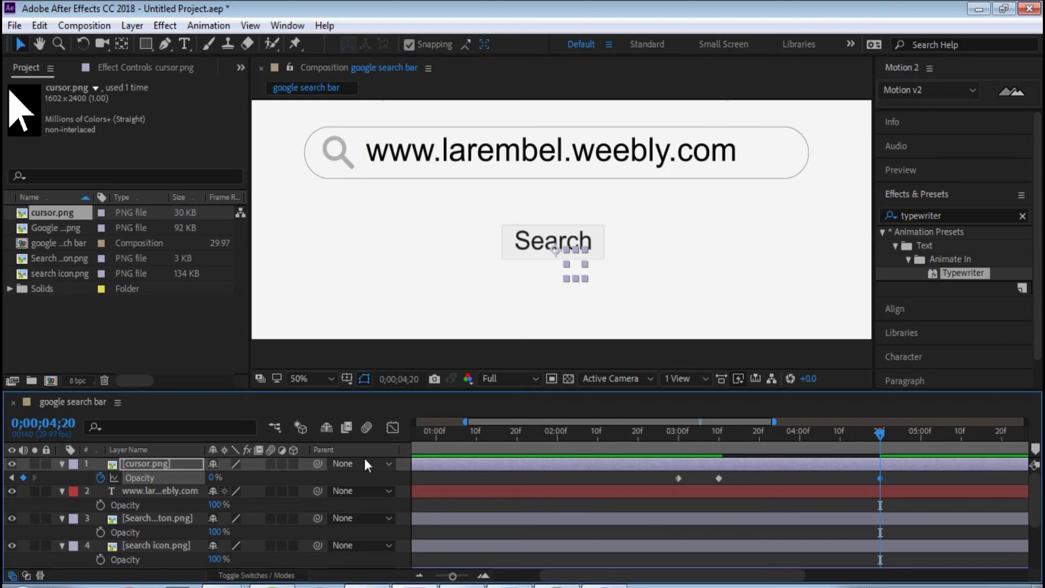
Fit the preview, zoom the timeline out, play the full animation, and stop at 5;00.
left_click(314, 378)
left_click(335, 95)
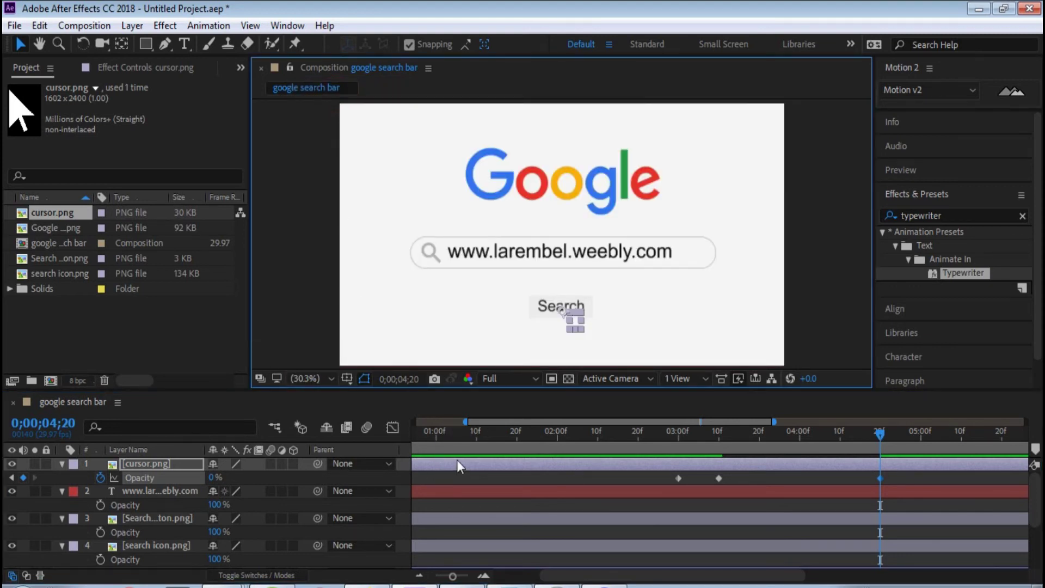
left_click_drag(449, 580, 431, 575)
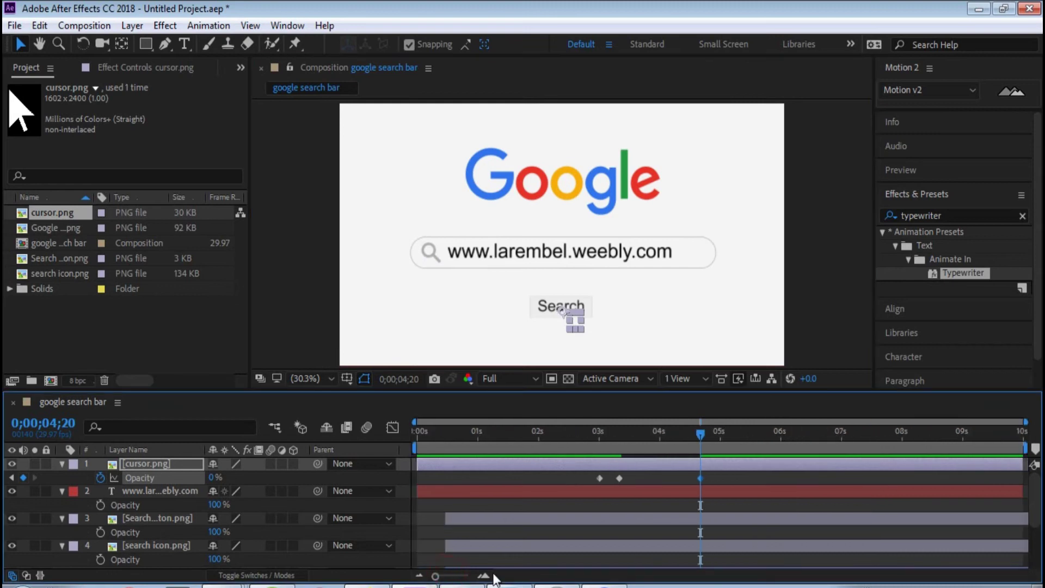
key("Home")
key("space")
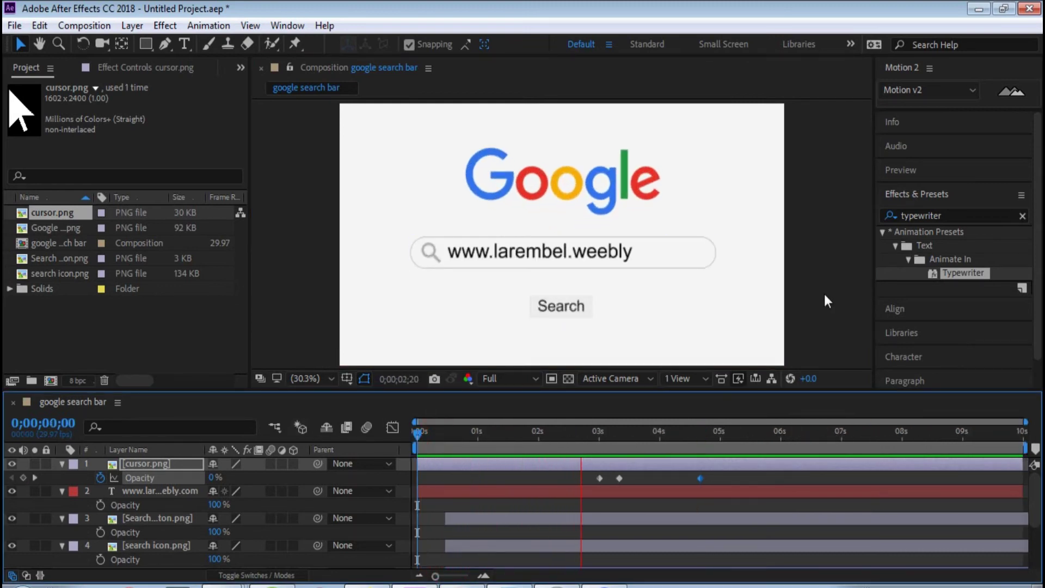
key("space")
key("space")
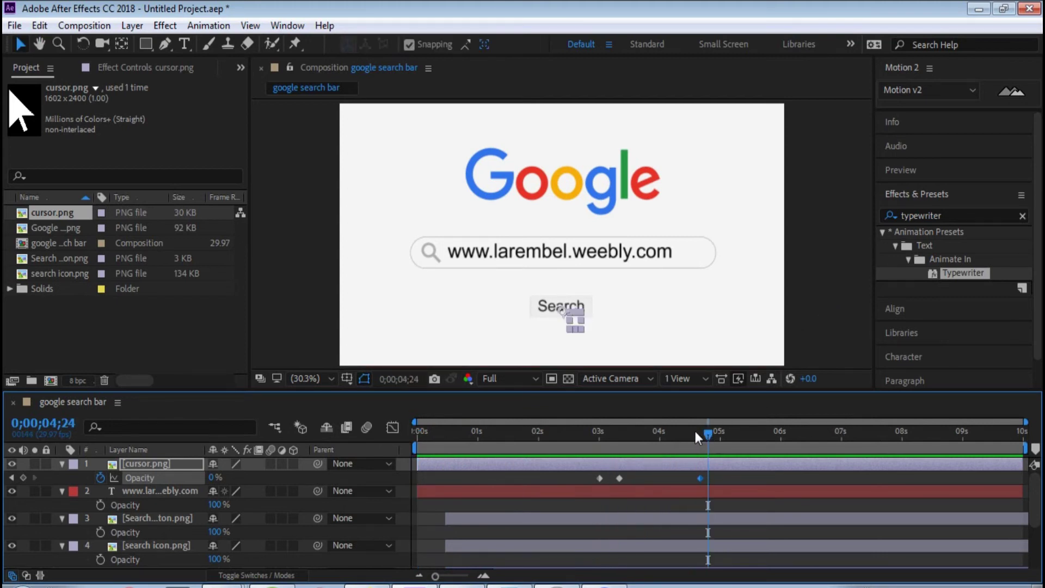
left_click_drag(698, 431, 721, 433)
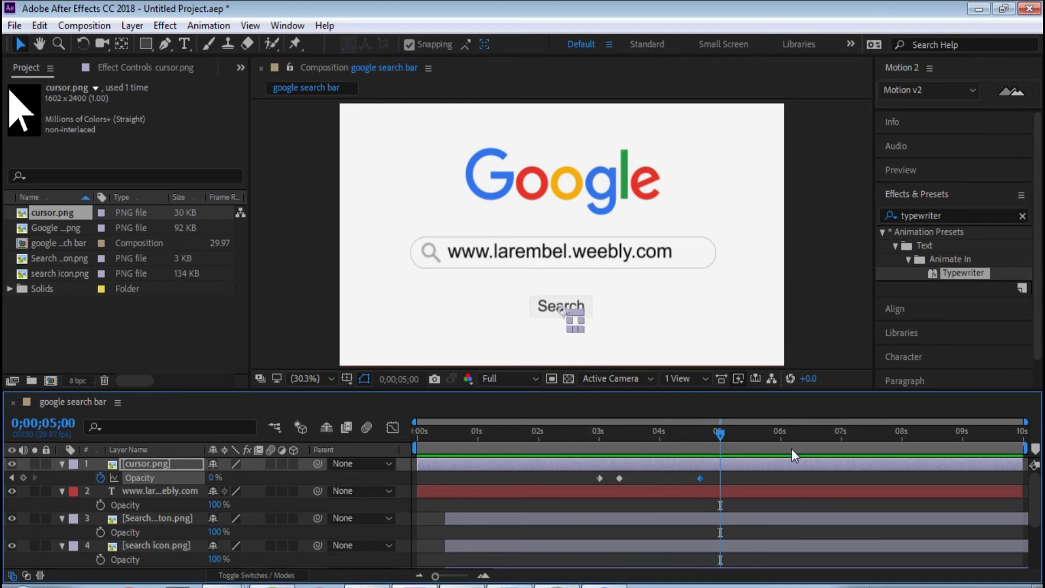
Collapse the layer properties and select the URL, button, icon, bar and logo layers.
left_click(62, 464)
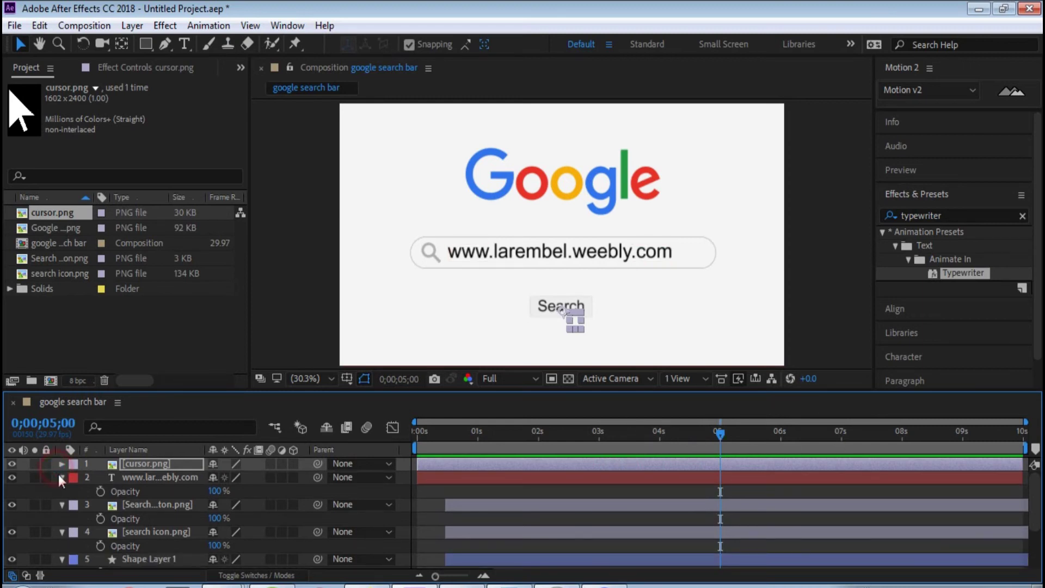
left_click(62, 491)
left_click(62, 517)
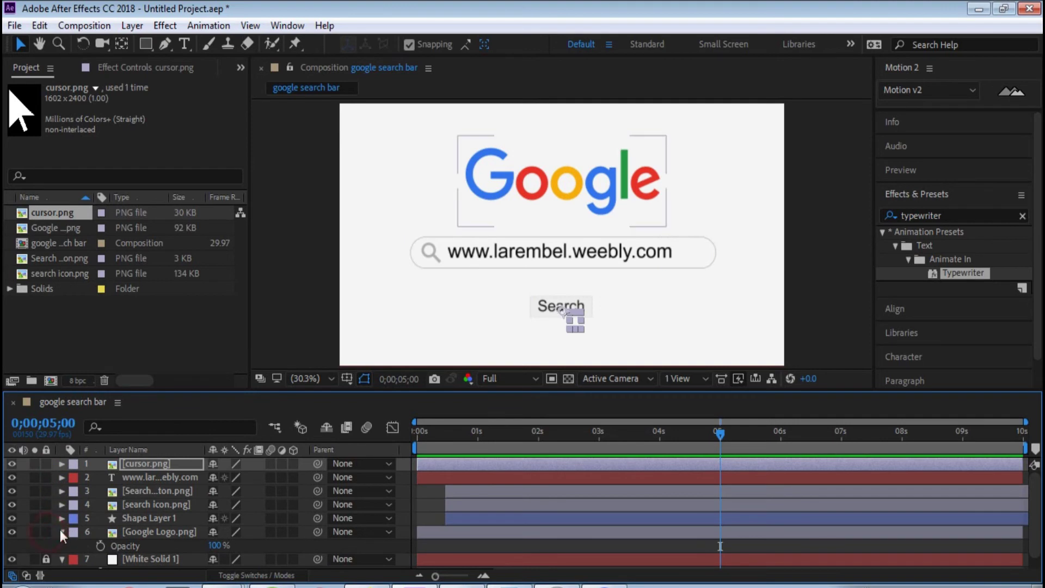
left_click(61, 532)
left_click(151, 531)
left_click(151, 463, "shift")
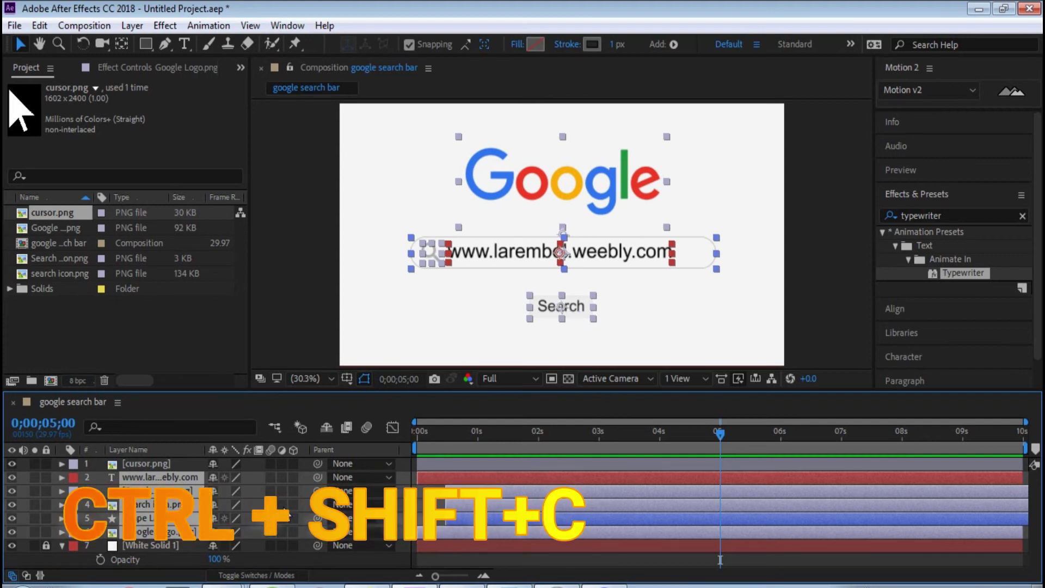
Pre-compose the selected layers into a composition named 'search bar'.
key("ctrl+shift+c")
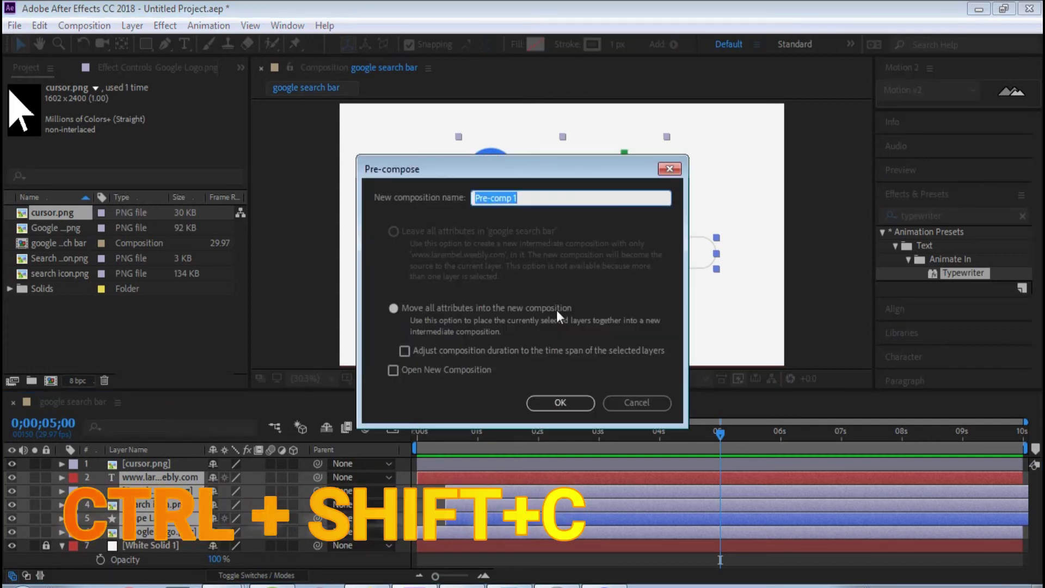
left_click(636, 403)
right_click(113, 532)
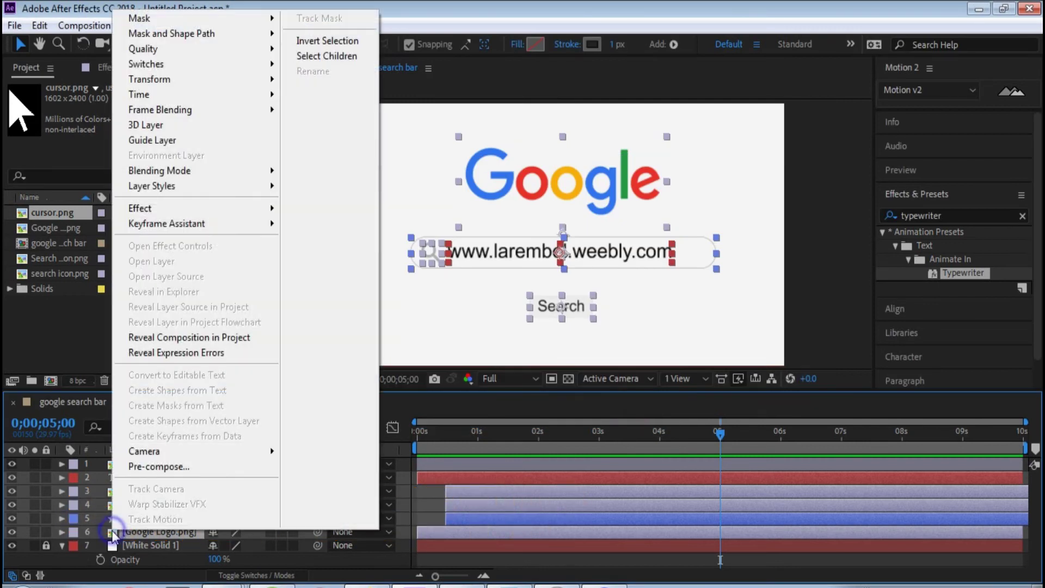
left_click(133, 471)
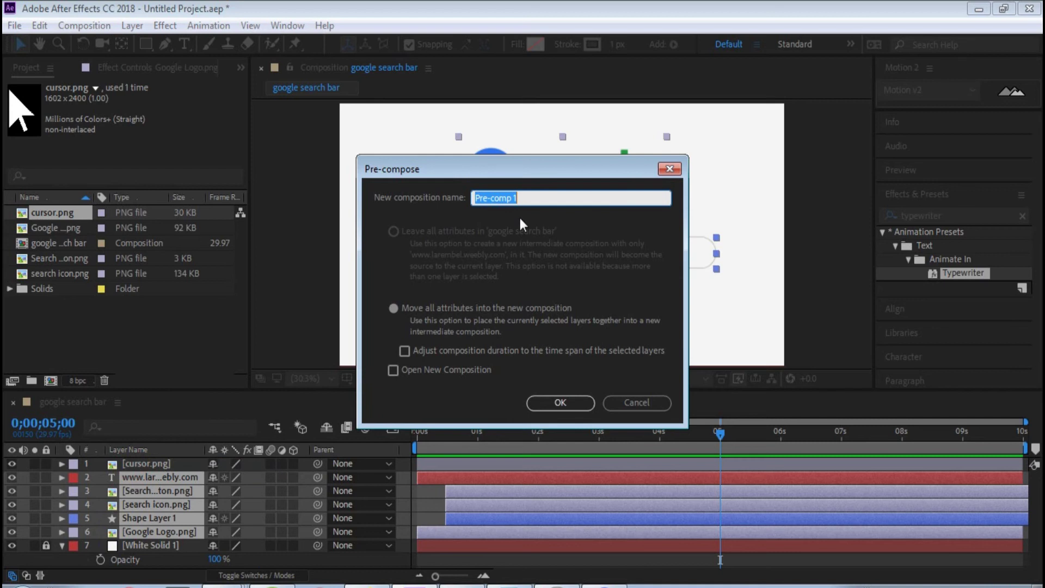
type("google")
key("BackSpace")
key("BackSpace")
key("BackSpace")
key("BackSpace")
key("BackSpace")
key("BackSpace")
type("se")
key("Return")
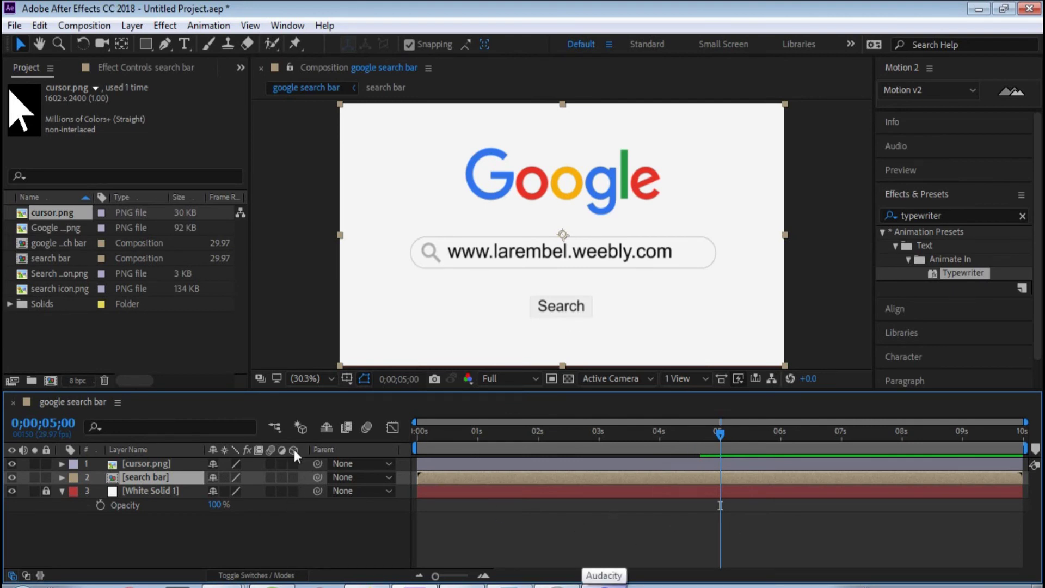
Make the search bar layer 3D and set a Y Rotation keyframe at 5;00.
left_click(294, 478)
key("r")
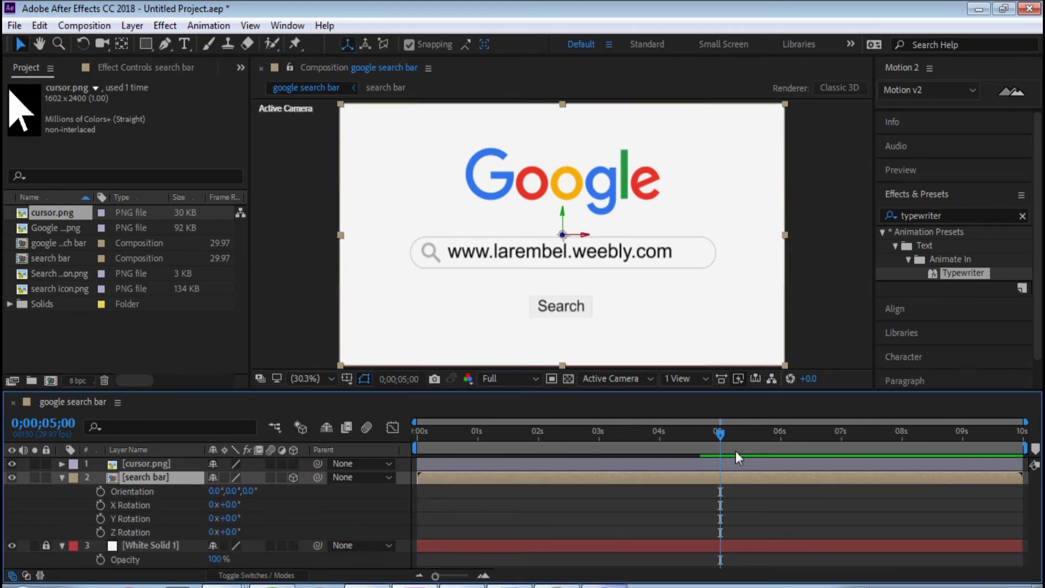
left_click(100, 518)
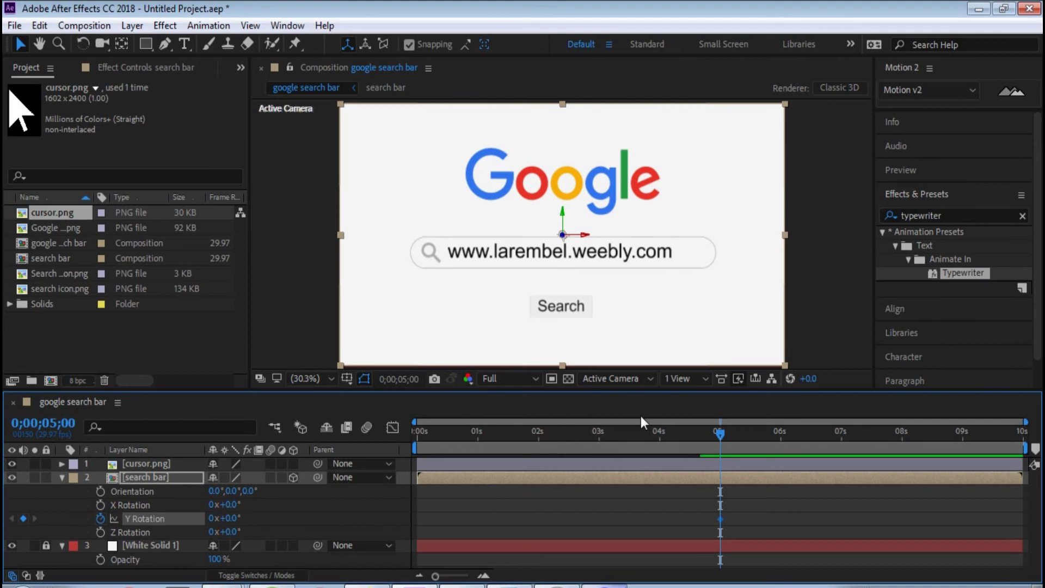
About ten frames later, set the search bar's Y Rotation to -90° so it's edge-on.
left_click(483, 576)
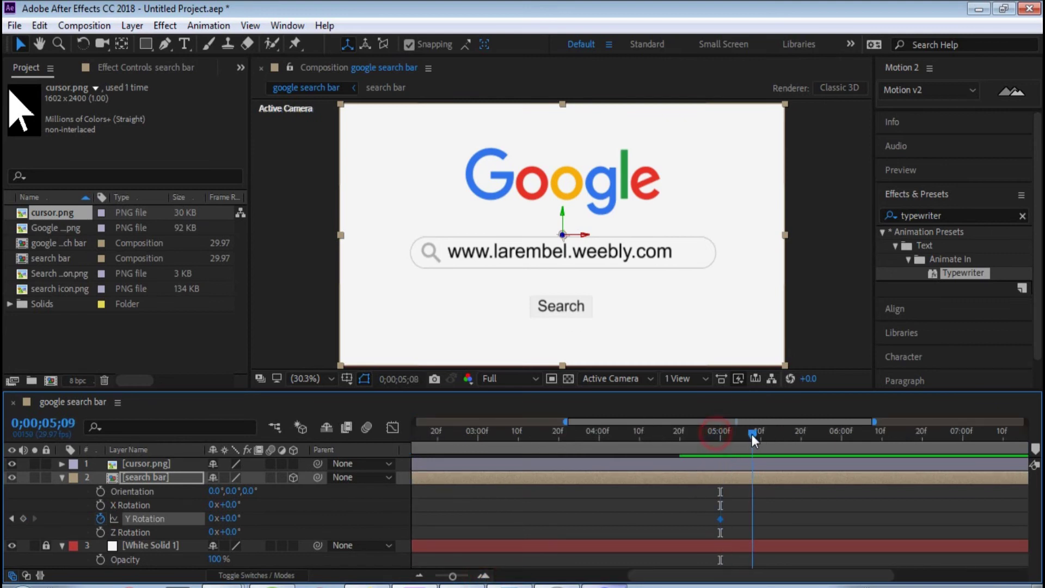
left_click_drag(717, 433, 759, 435)
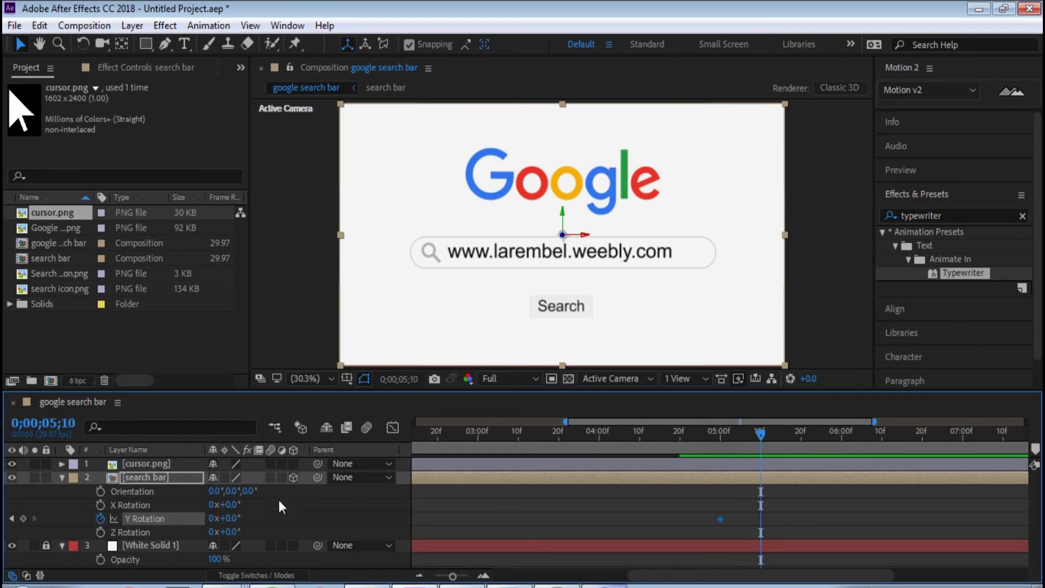
left_click_drag(226, 518, 165, 519)
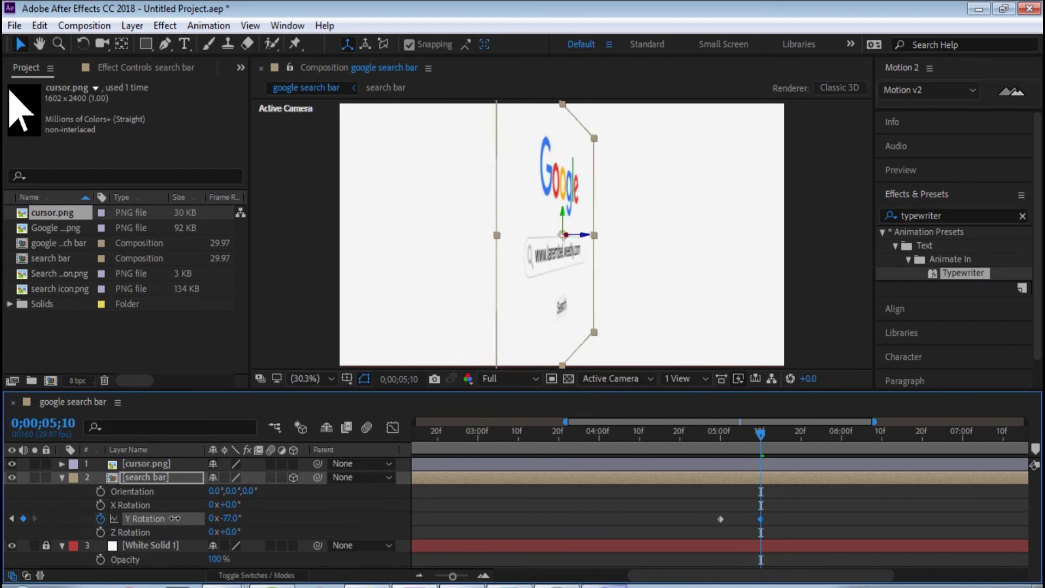
mouse_move(165, 518)
left_mouse_down()
mouse_move(219, 518)
mouse_move(166, 521)
left_mouse_up()
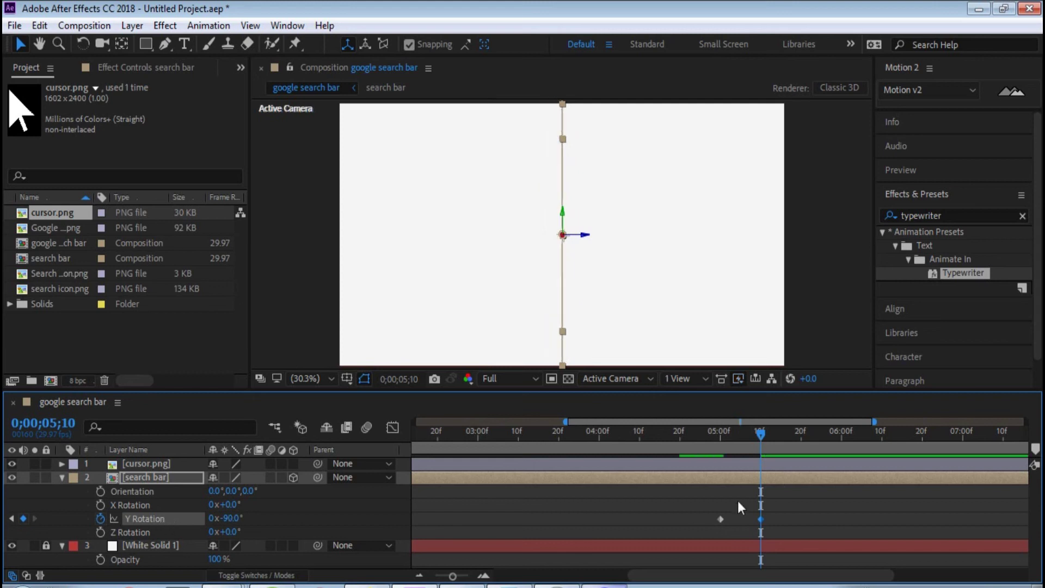
Preview the flip and move the edge-on rotation keyframe later, around 5;17.
left_click_drag(745, 435, 677, 439)
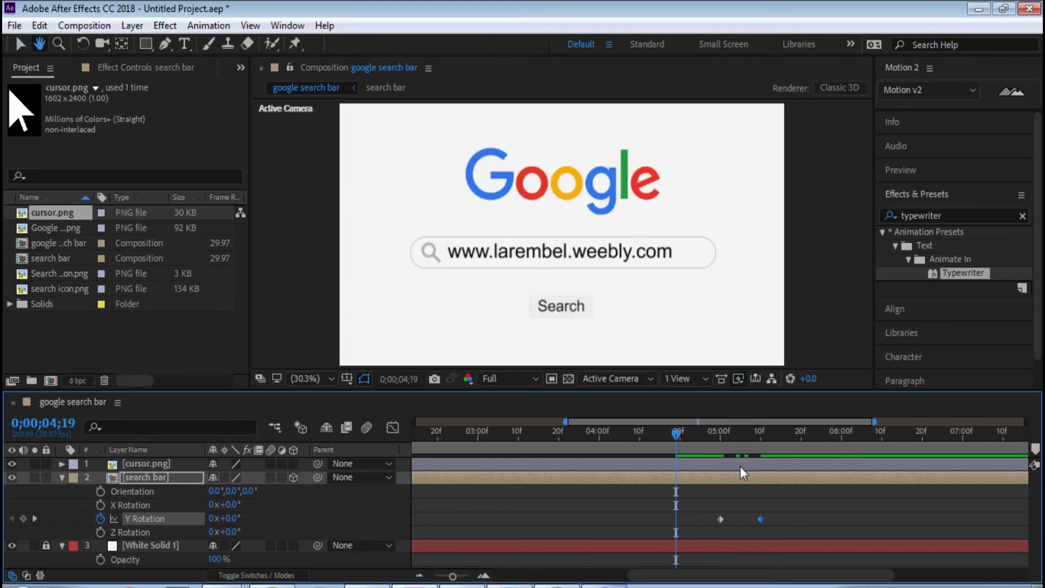
left_click(789, 431)
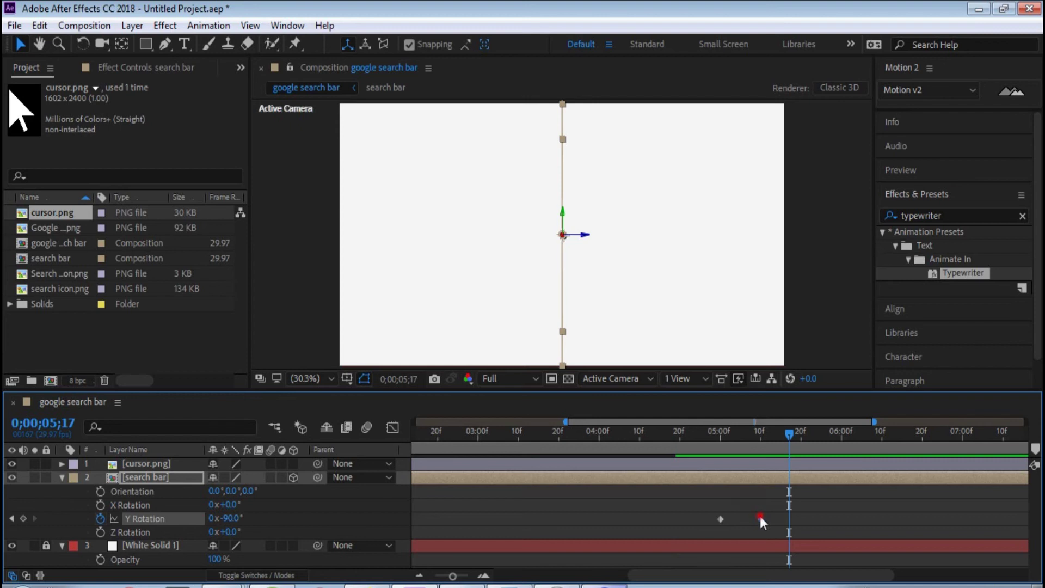
mouse_move(759, 519)
left_mouse_down()
mouse_move(780, 518)
mouse_move(727, 517)
left_mouse_up()
Apply Easy Ease to the search bar's Y Rotation keyframes.
right_click(722, 519)
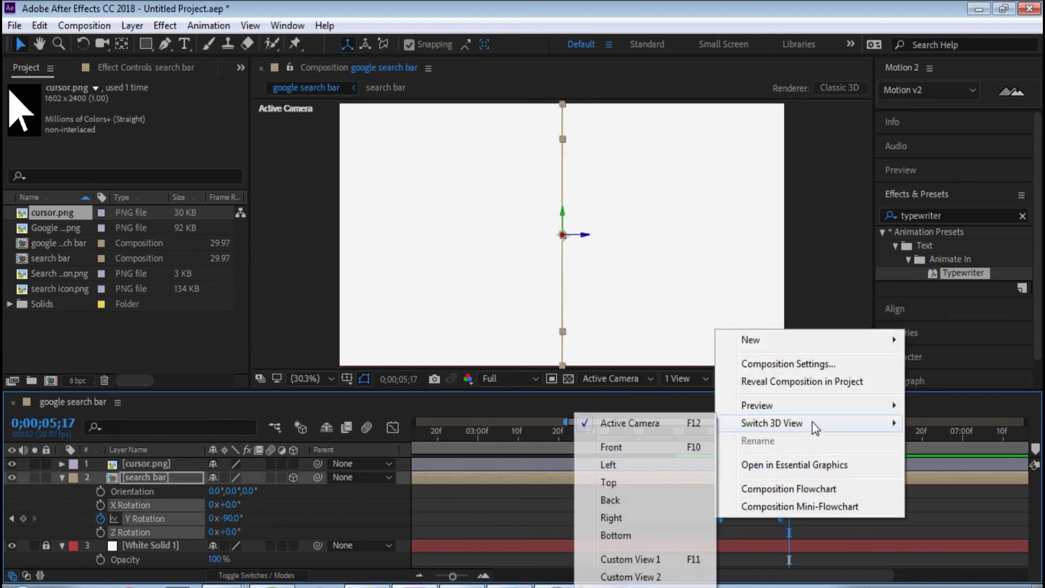
right_click(716, 520)
right_click(725, 525)
mouse_move(787, 508)
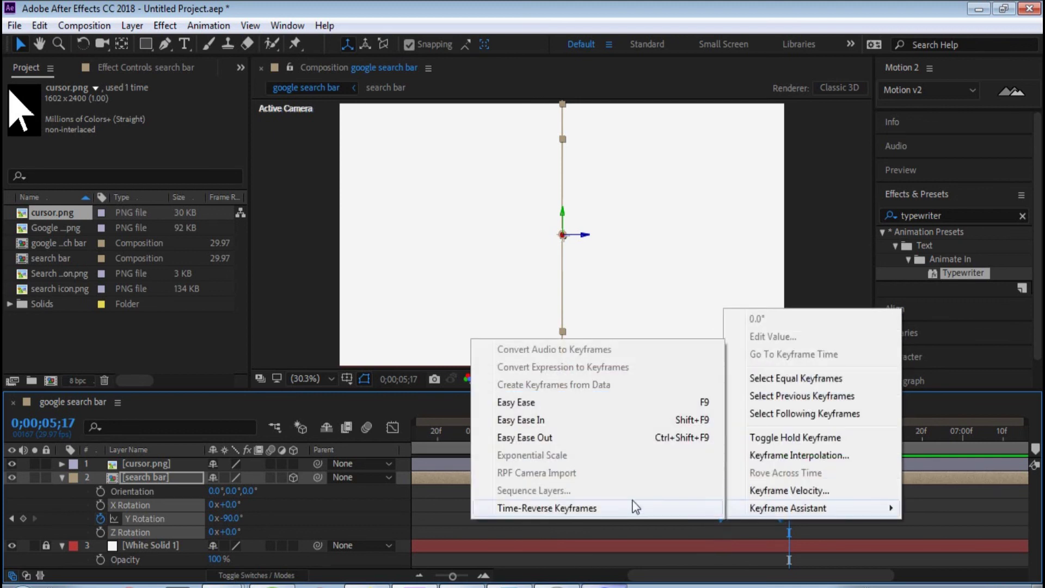
left_click(527, 404)
Play the eased flip from before 5 seconds, then return to the edge-on keyframe.
left_click(699, 432)
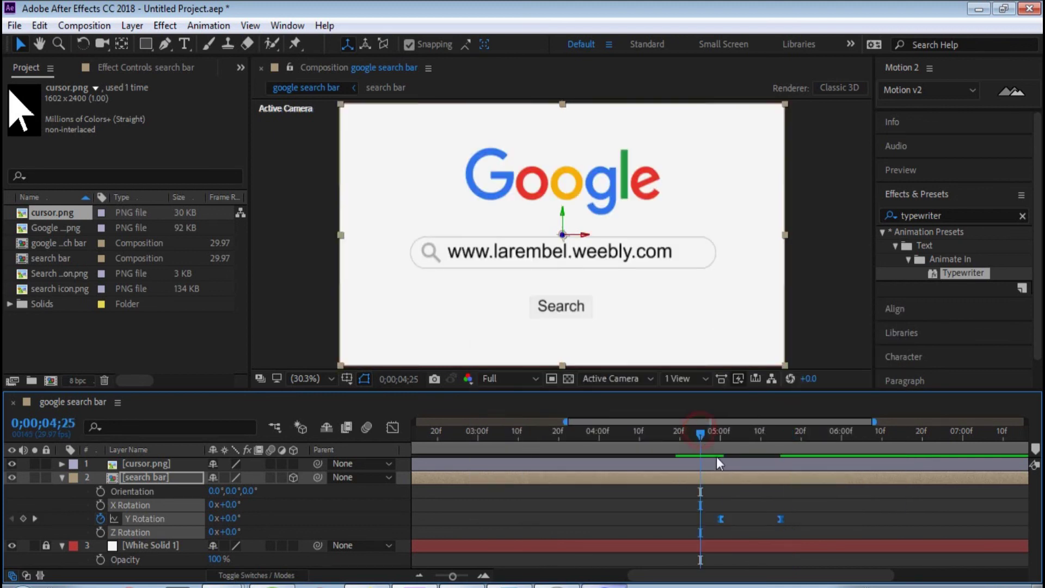
key("space")
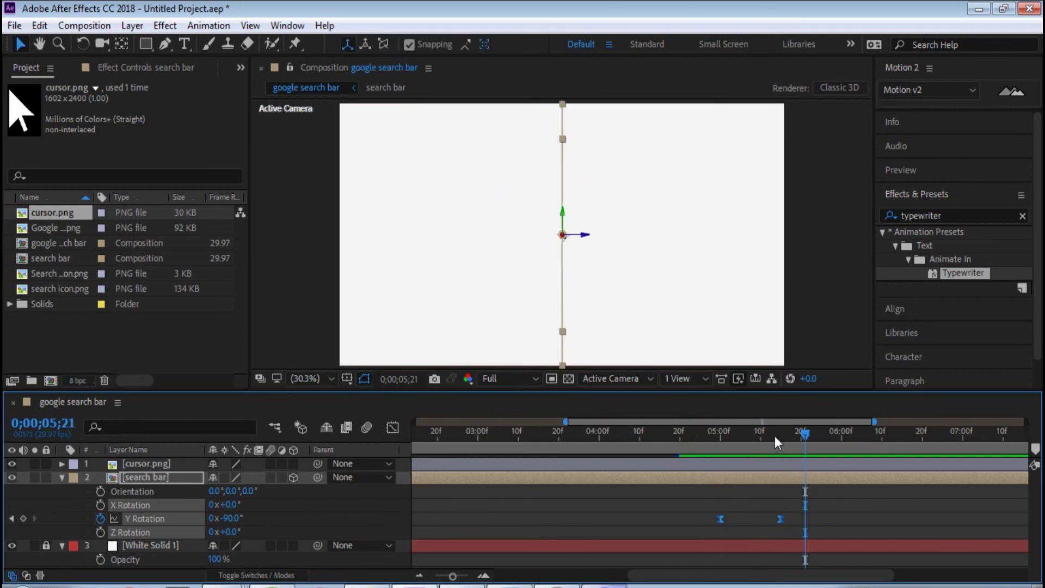
left_click_drag(775, 435, 781, 440)
Import larembel.PNG as the top layer, enlarge it to fill the frame, and make it 3D.
left_click(63, 477)
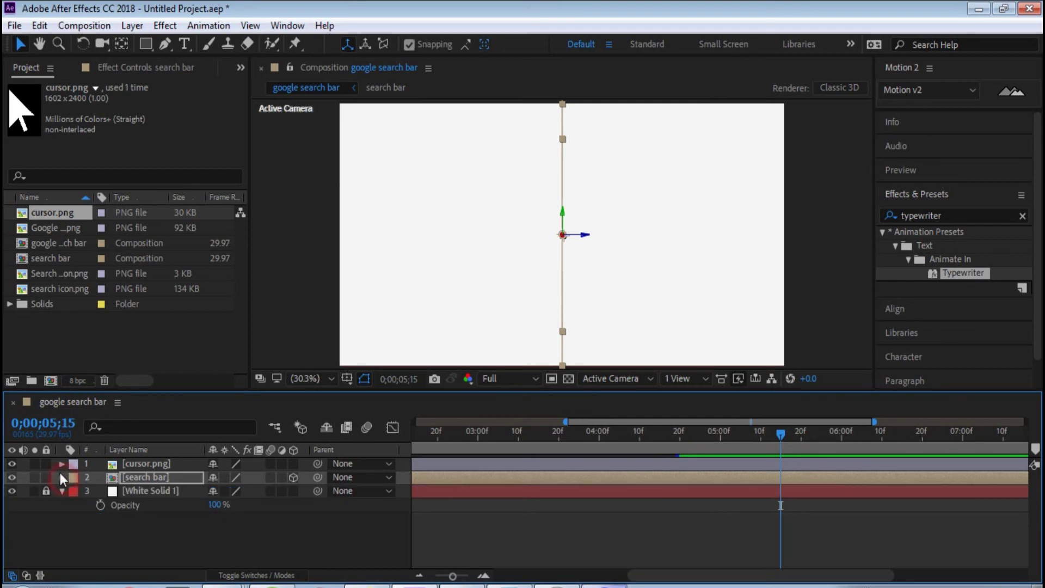
double_click(121, 332)
double_click(353, 187)
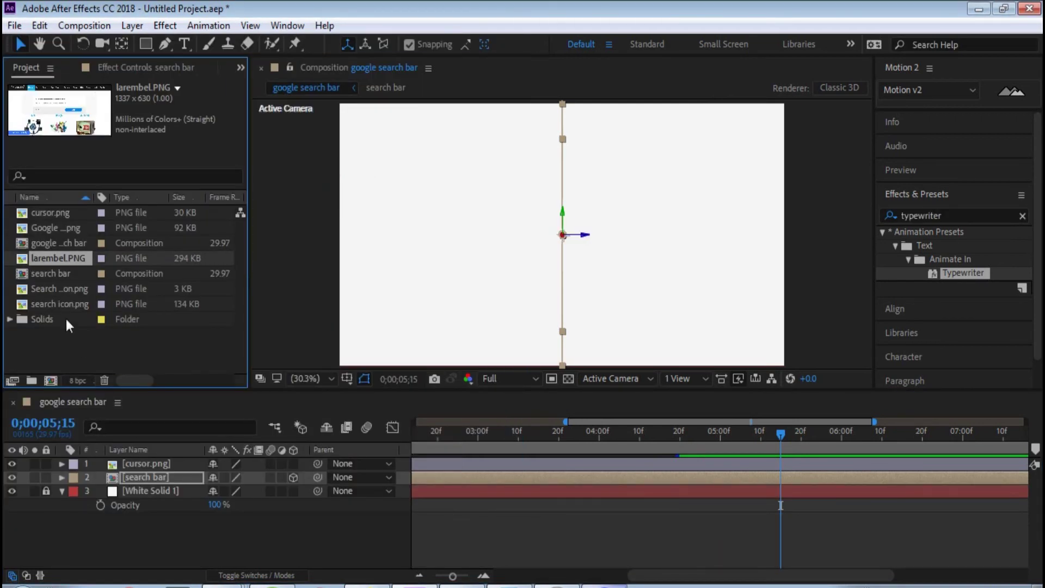
left_click_drag(50, 257, 141, 463)
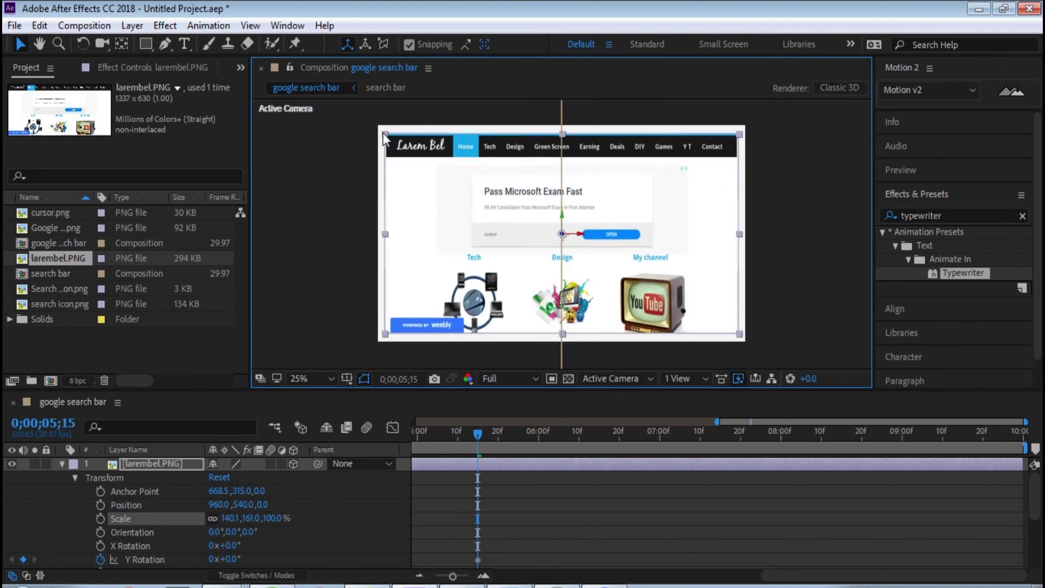
left_click_drag(441, 169, 371, 125)
left_click(293, 464)
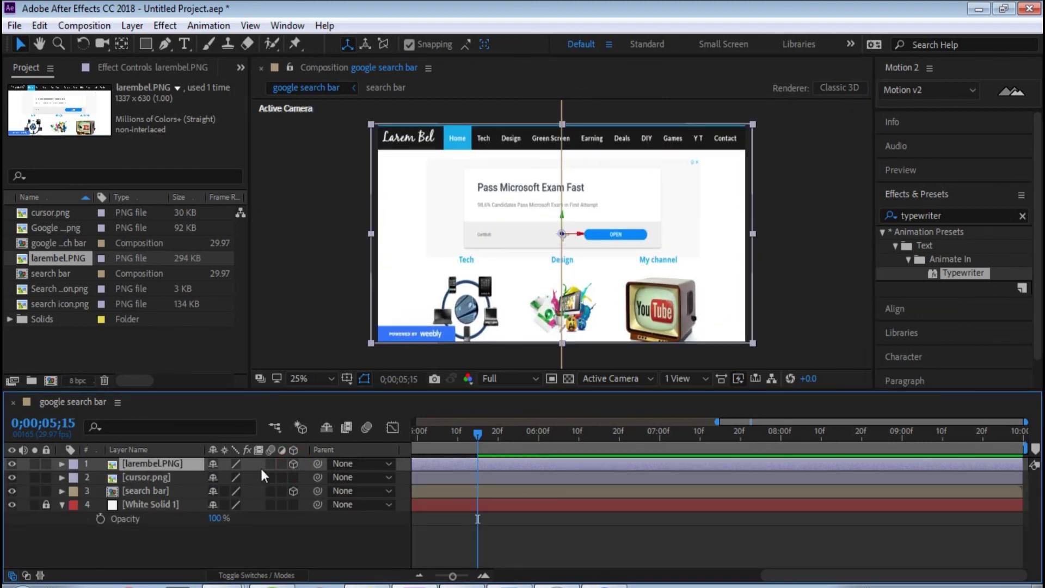
Keyframe the larembel layer's Y Rotation at 90° so the page starts edge-on.
key("r")
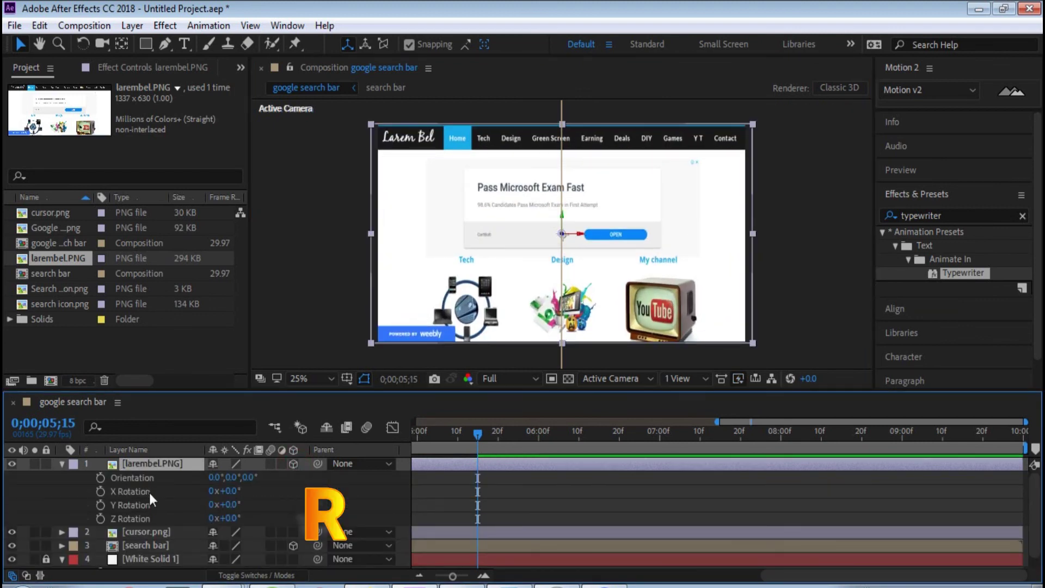
left_click(100, 505)
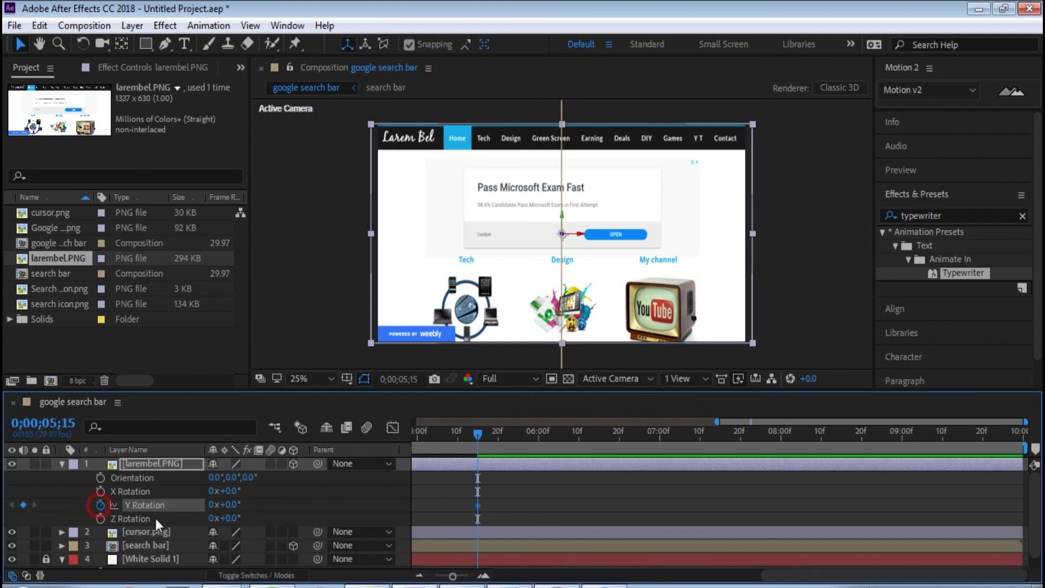
left_click(230, 504)
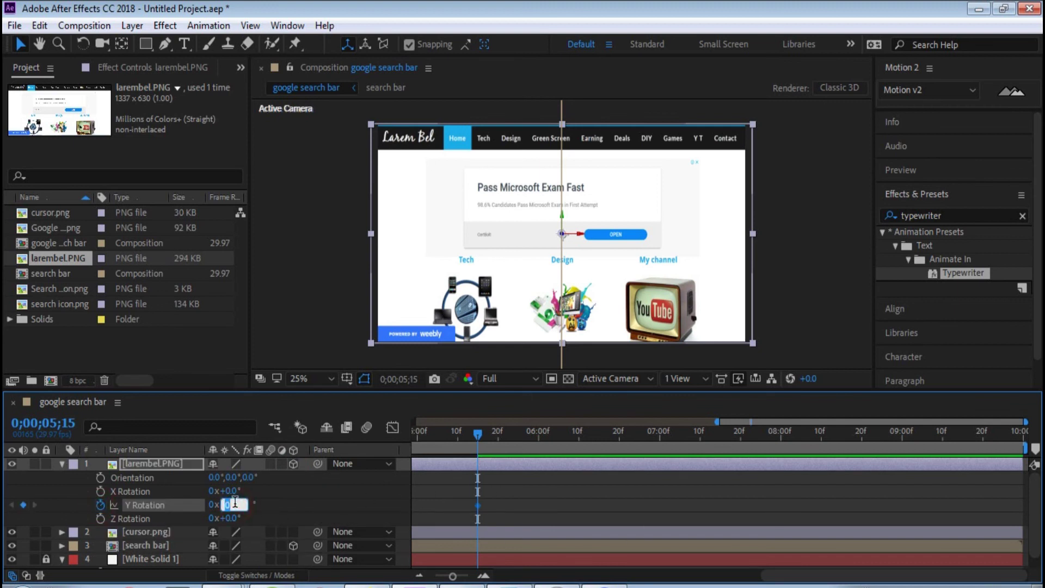
type("90")
key("Return")
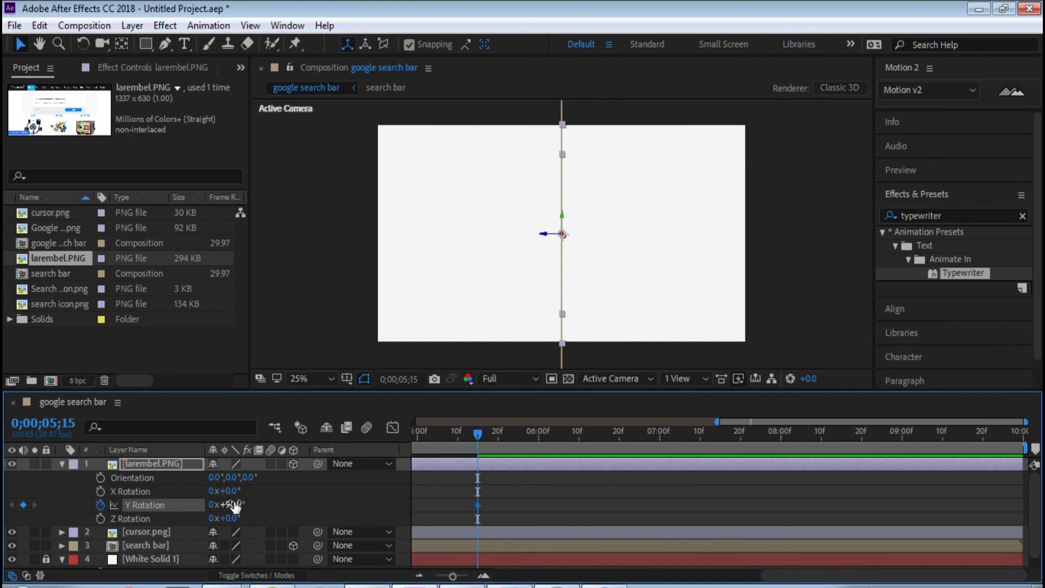
At 6;00, set the larembel Y Rotation to 0° so the page faces the camera.
left_click_drag(483, 436, 539, 439)
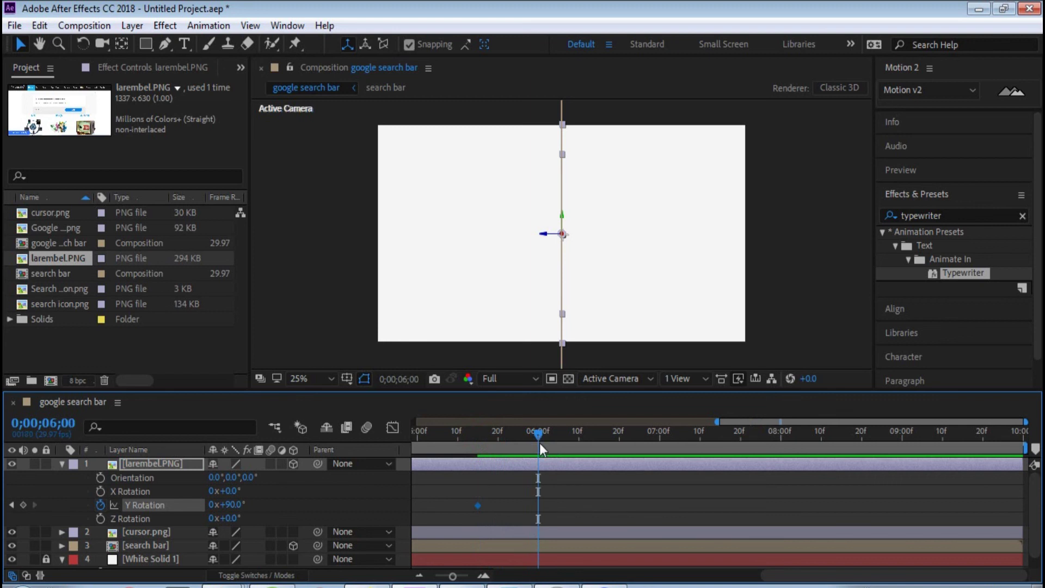
left_click(227, 505)
type("0")
key("Return")
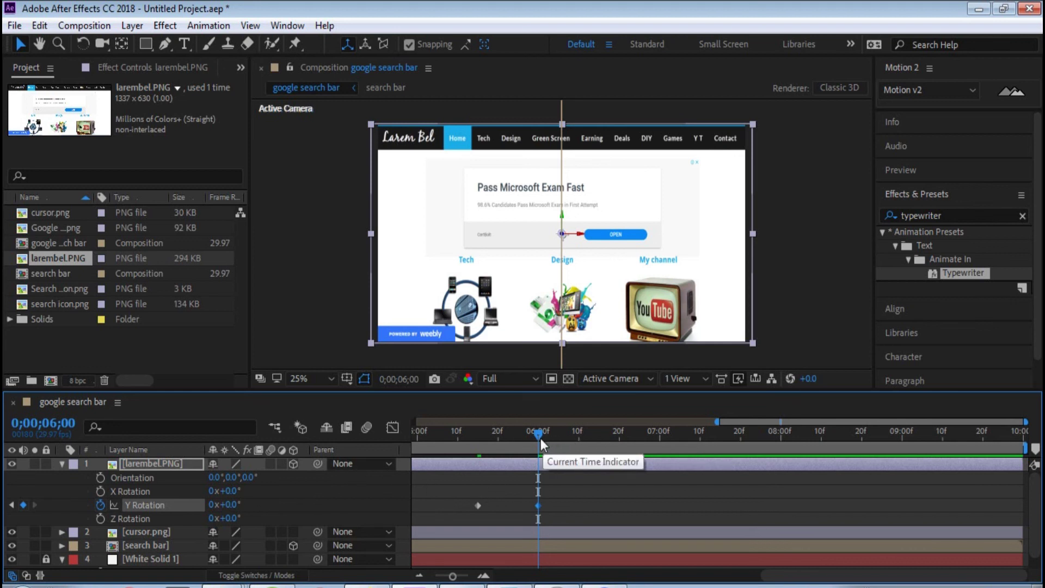
End the work area at 7;00.
left_click_drag(541, 438, 662, 435)
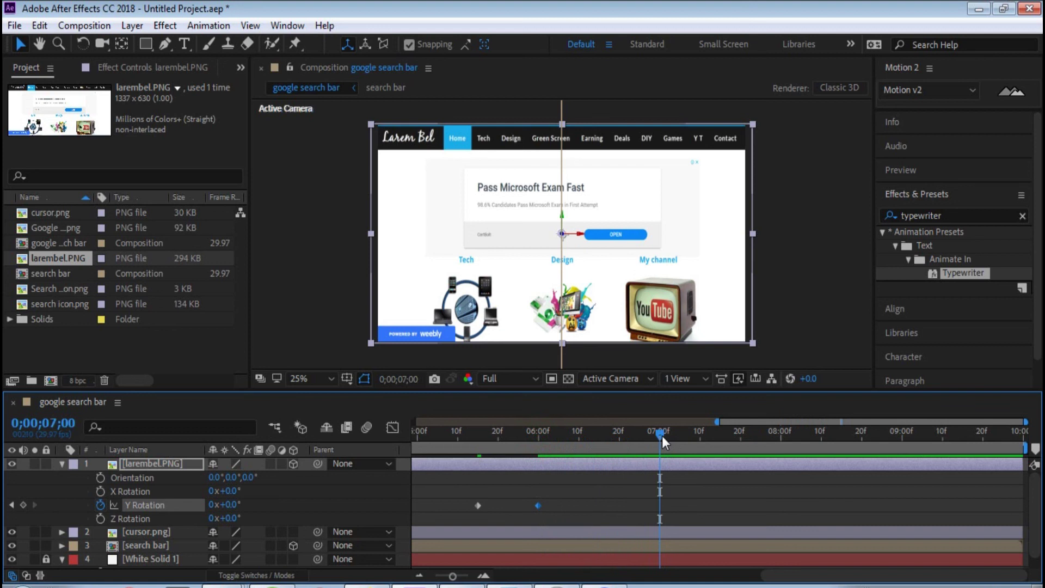
key("n")
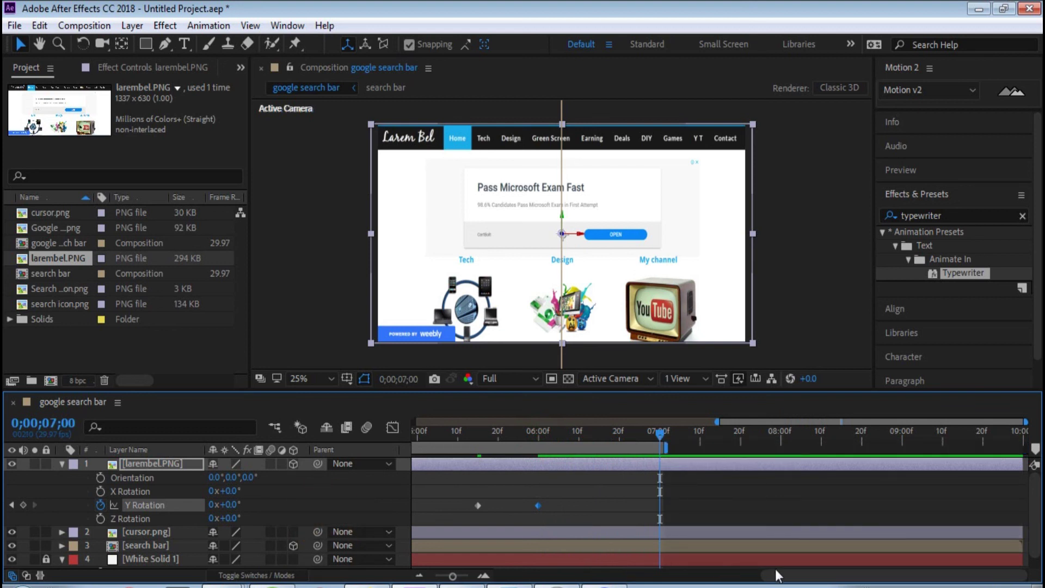
left_click_drag(764, 576, 469, 563)
Preview the flip, then park the time just before the first rotation keyframe.
key("space")
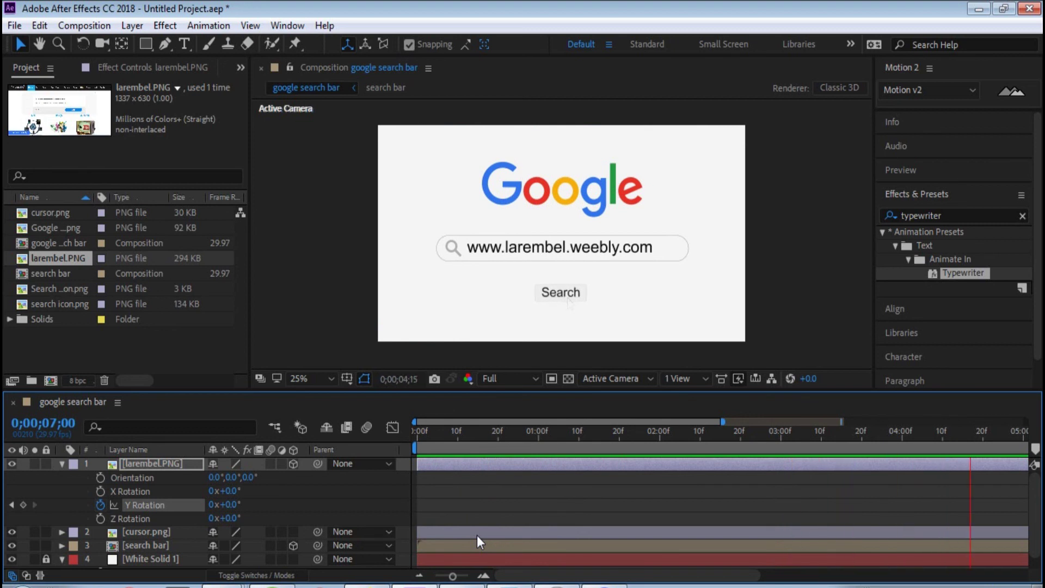
key("space")
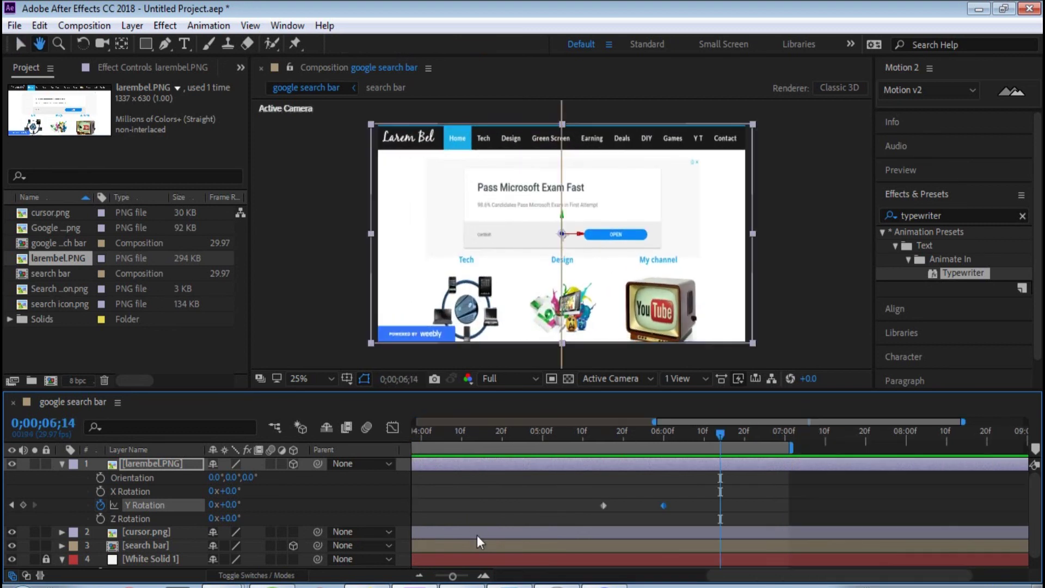
left_click(604, 438)
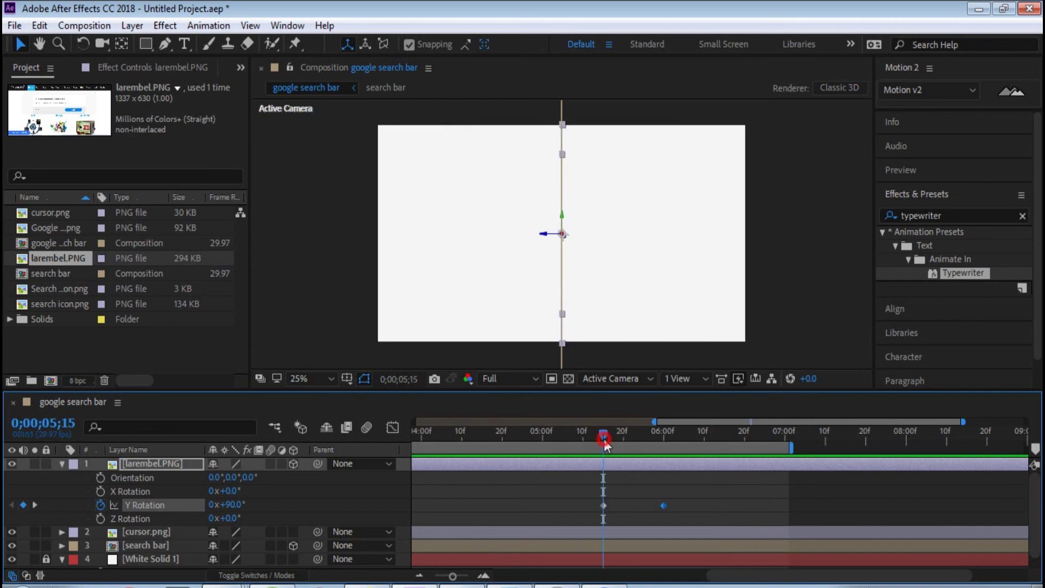
left_click_drag(603, 435, 571, 436)
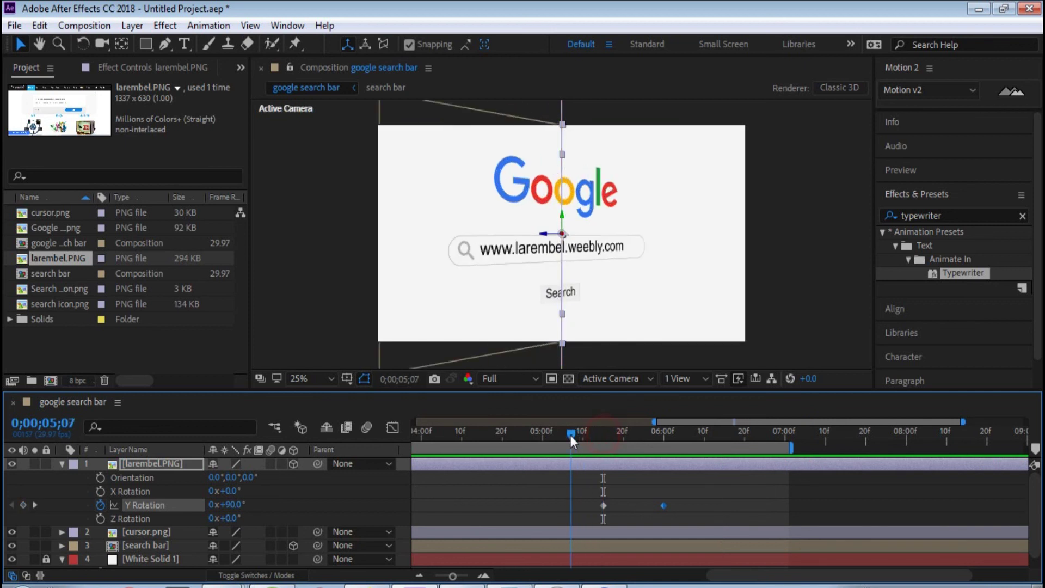
Show only the keyframed rotations of the larembel and search bar layers.
left_click(61, 462)
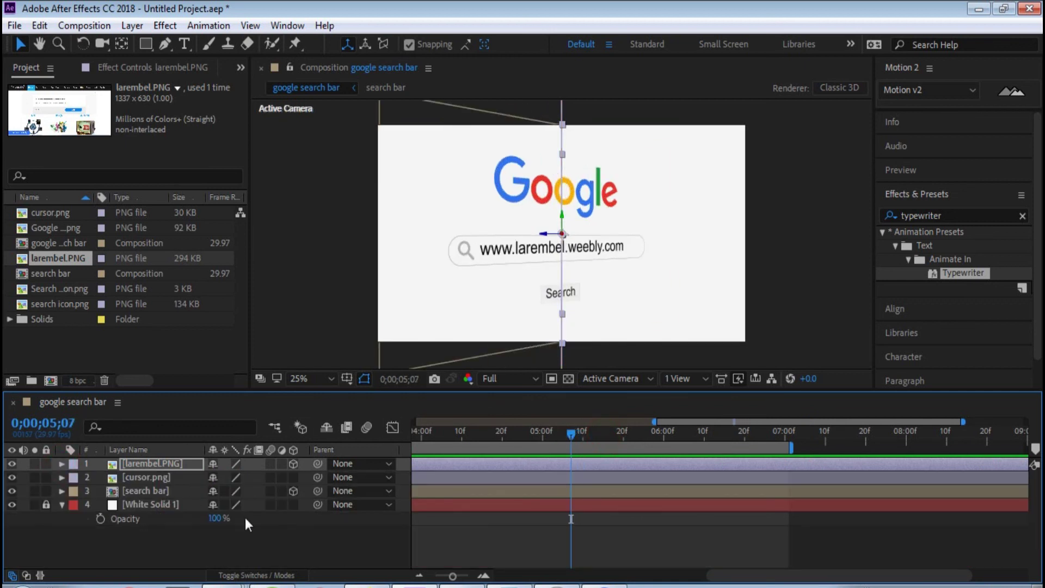
key("u")
left_click(156, 491)
key("u")
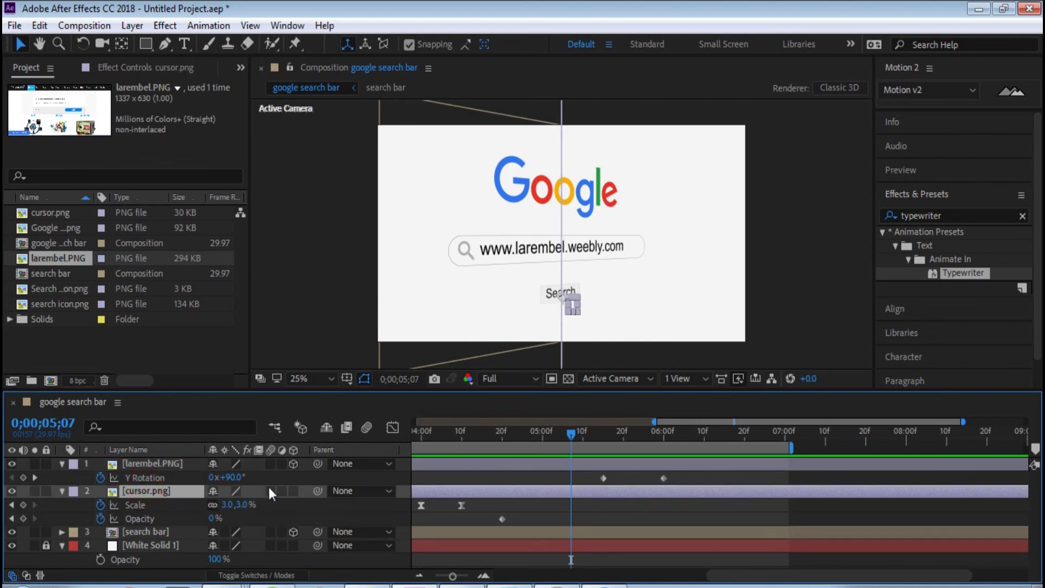
key("u")
left_click(147, 504)
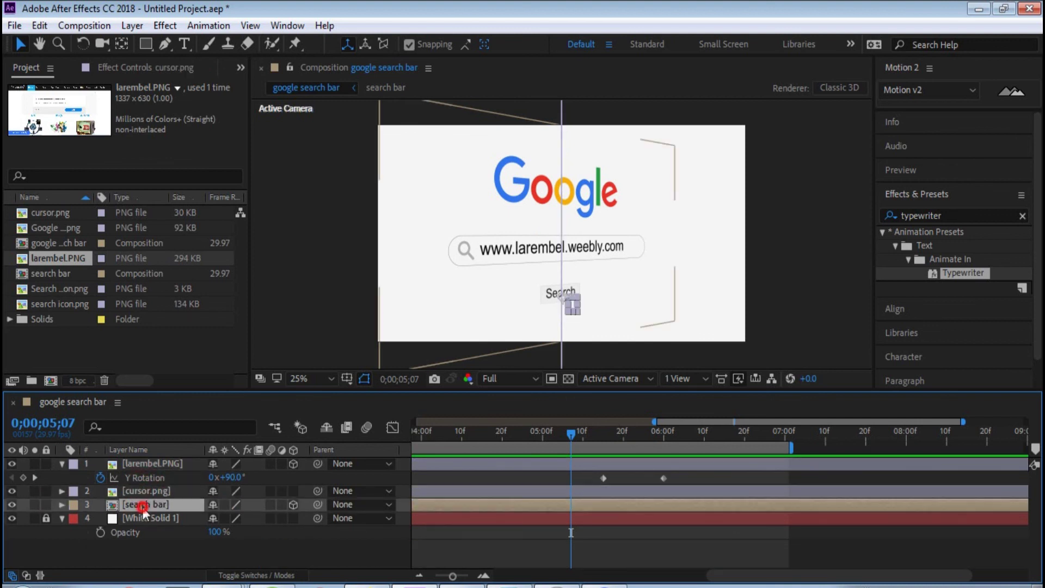
key("u")
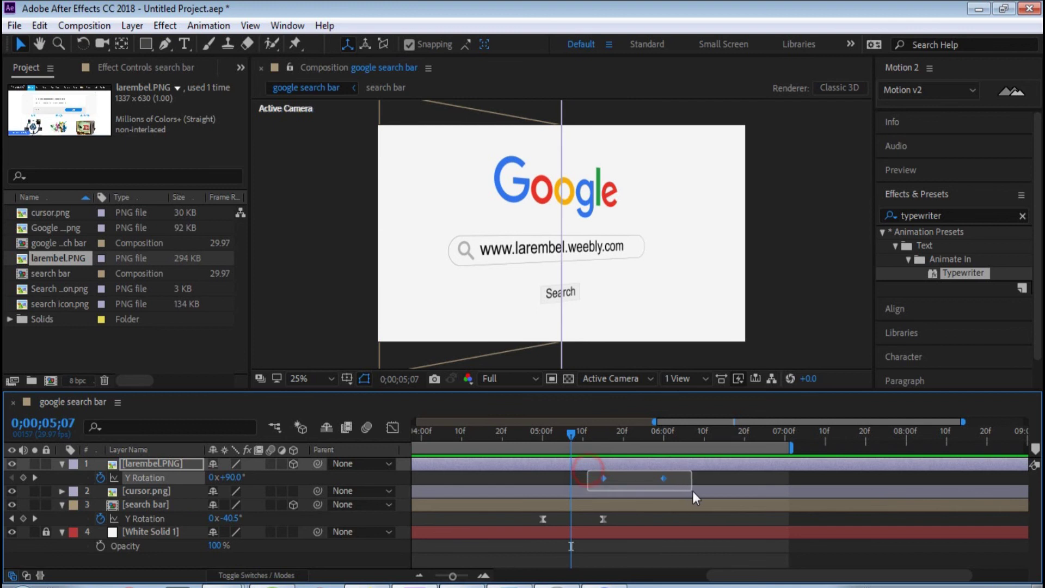
Apply Easy Ease to both larembel Y Rotation keyframes.
left_click_drag(587, 478, 703, 491)
right_click(664, 477)
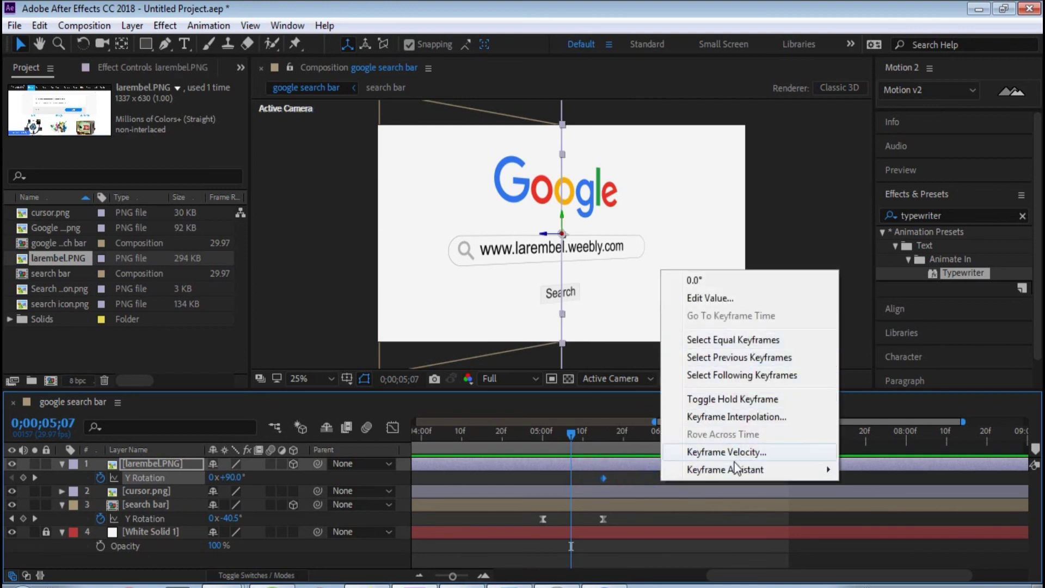
left_click(509, 364)
Preview the eased flip from 4;25, stopping just before the flip.
left_click(522, 432)
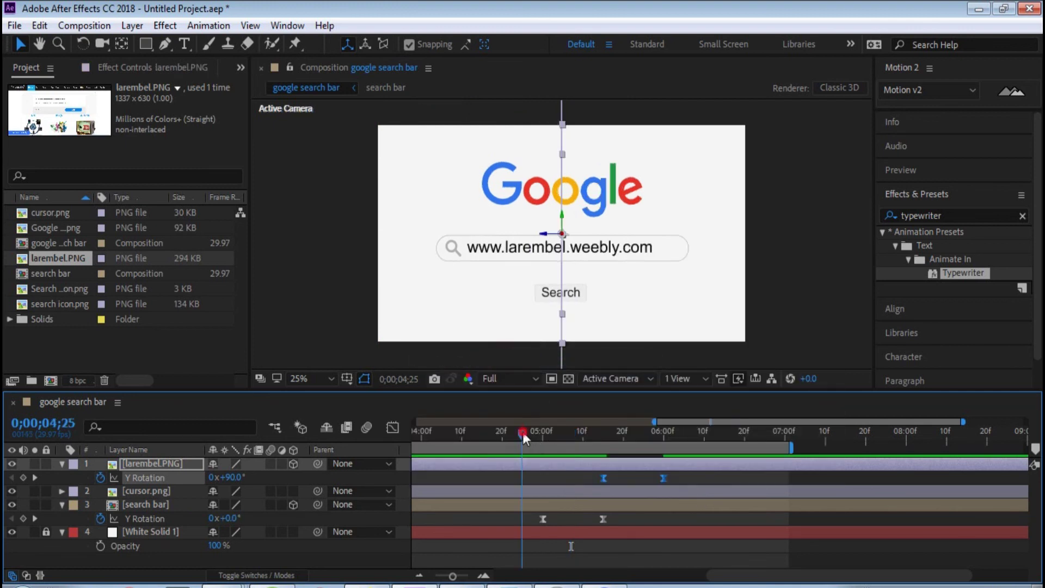
key("space")
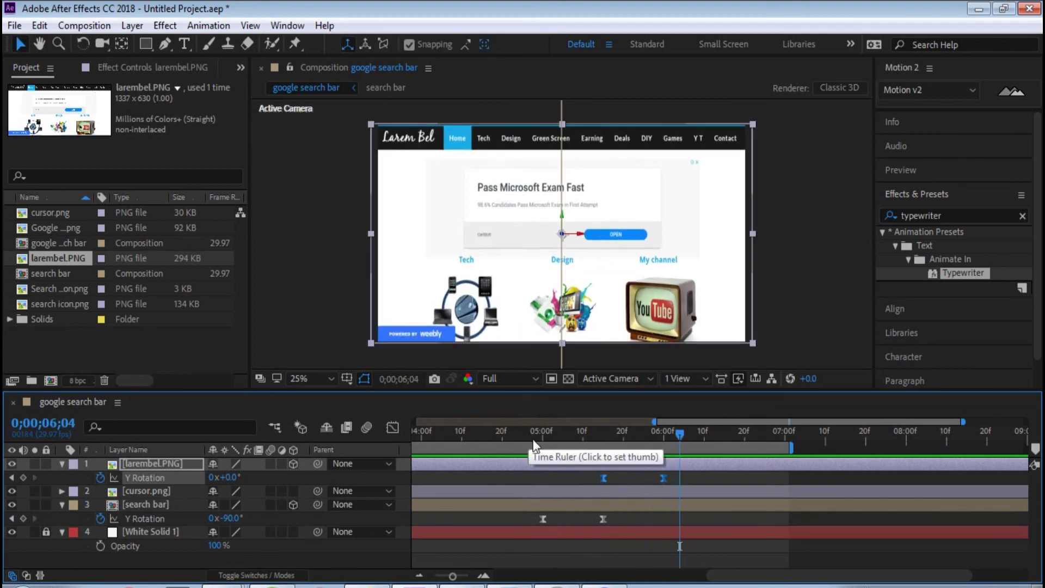
left_click(533, 431)
Shift the larembel rotation keyframes later so the flip starts around 5;23.
left_click_drag(603, 478, 614, 479)
key("space")
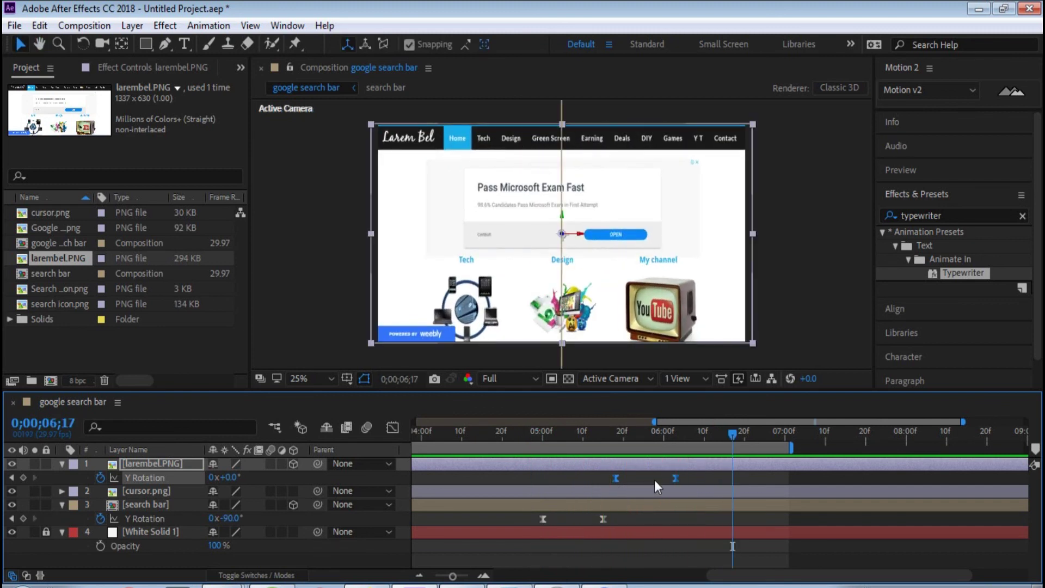
left_click_drag(675, 476, 697, 478)
mouse_move(635, 479)
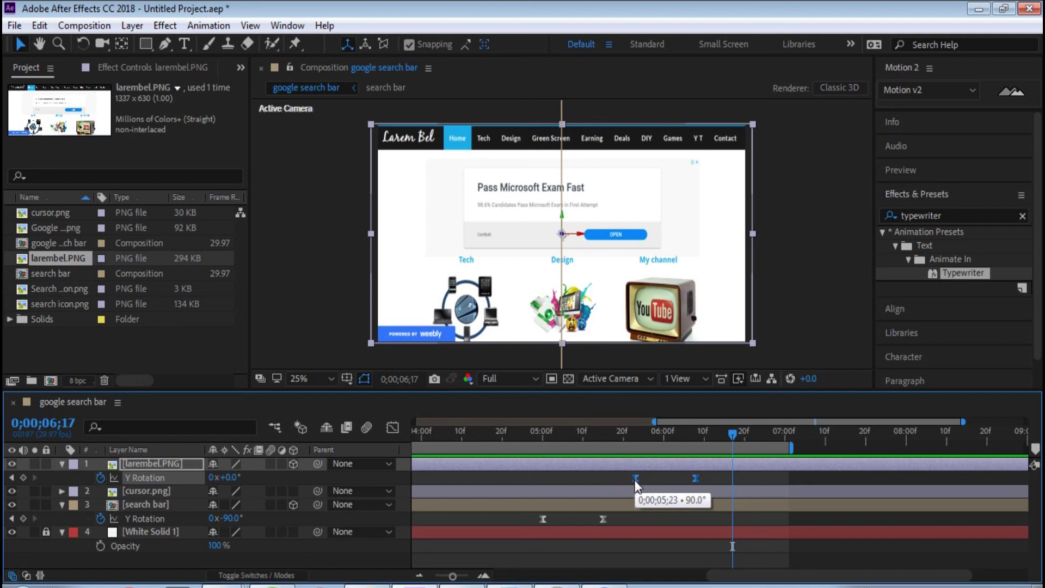
left_click_drag(622, 483, 614, 482)
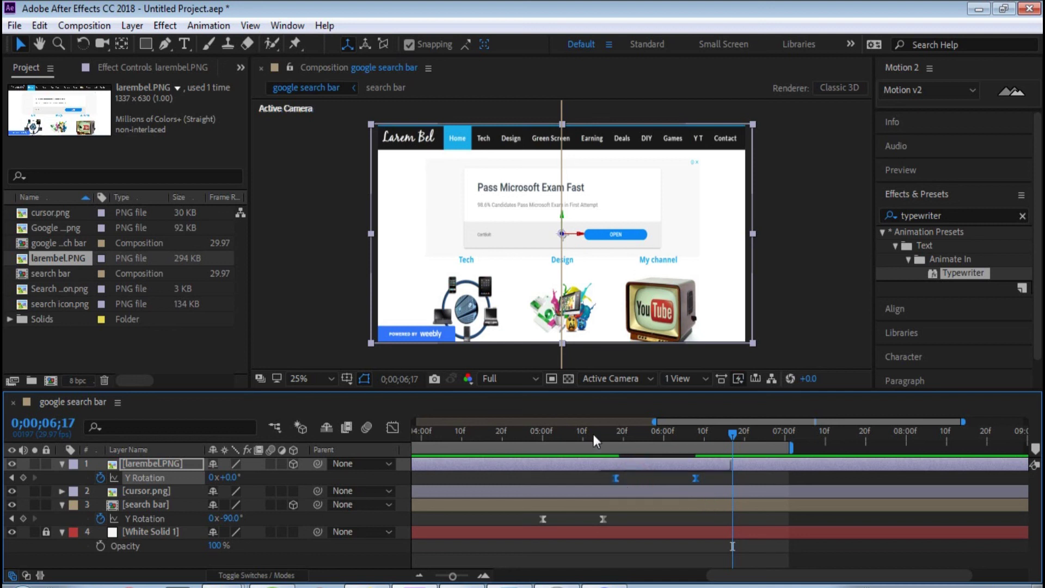
left_click(590, 430)
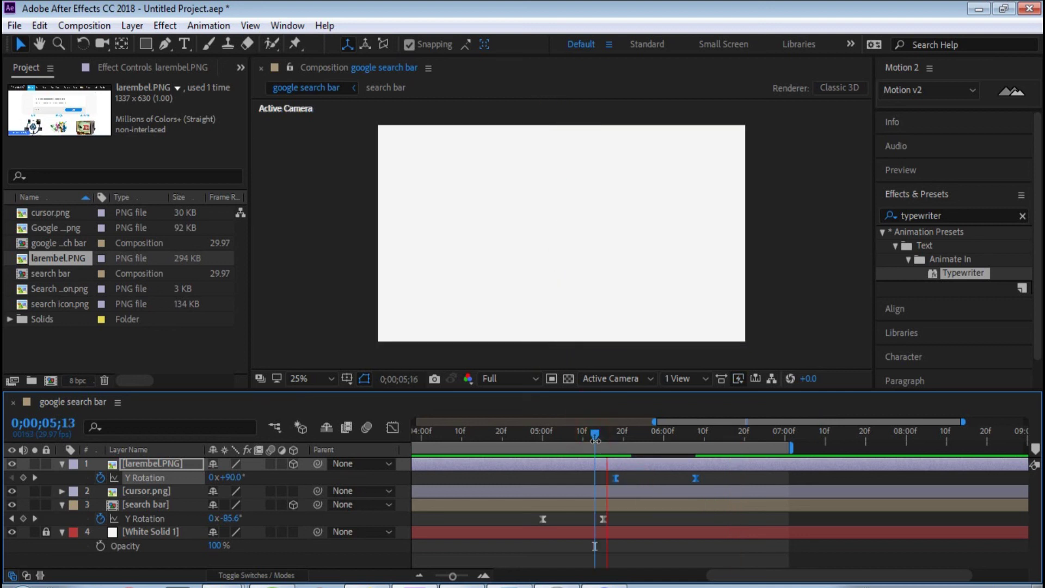
key("space")
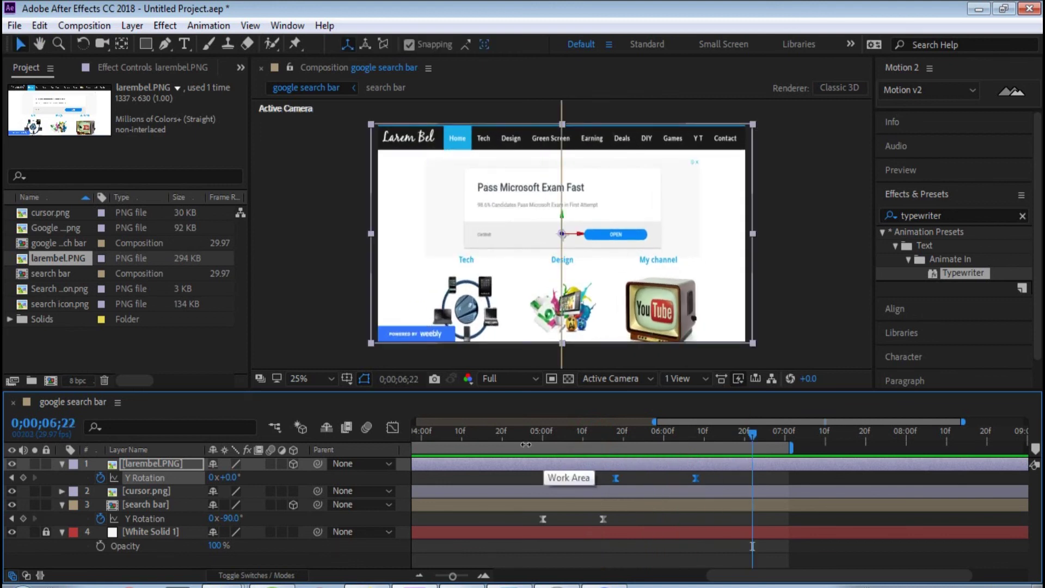
key("space")
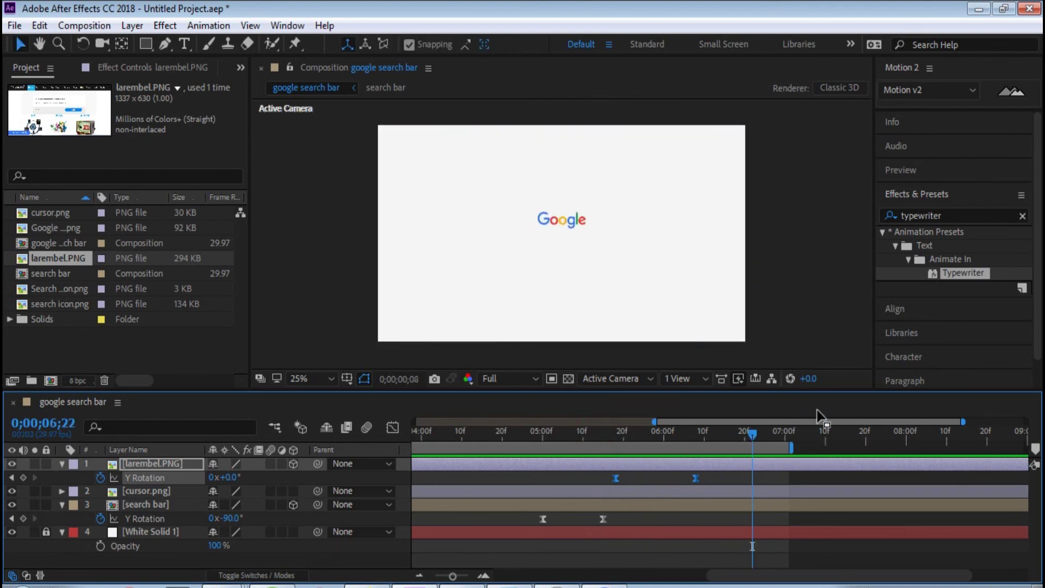